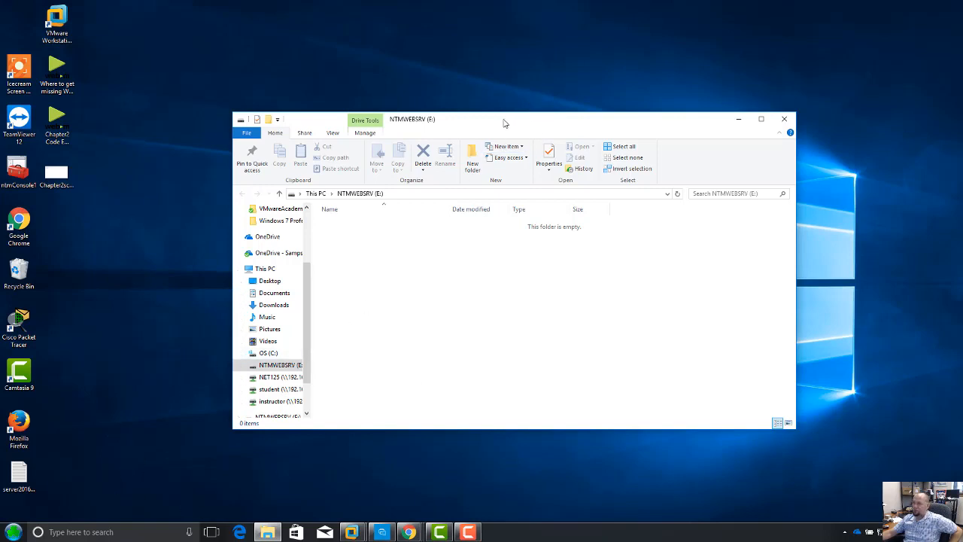
- Open the E: drive's label for renaming and keep the name NTMWEBSRV
left_click_drag(504, 120, 497, 81)
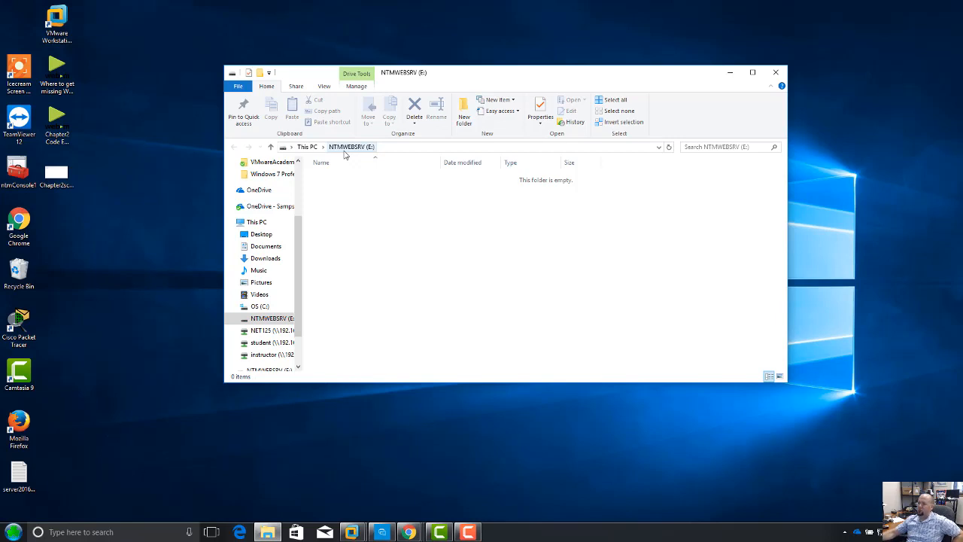
left_click_drag(500, 78, 502, 88)
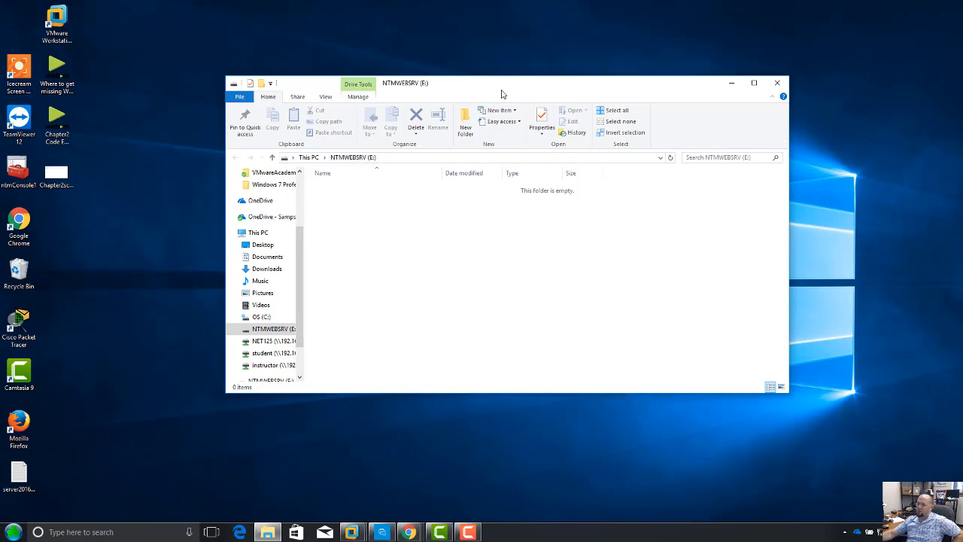
right_click(277, 331)
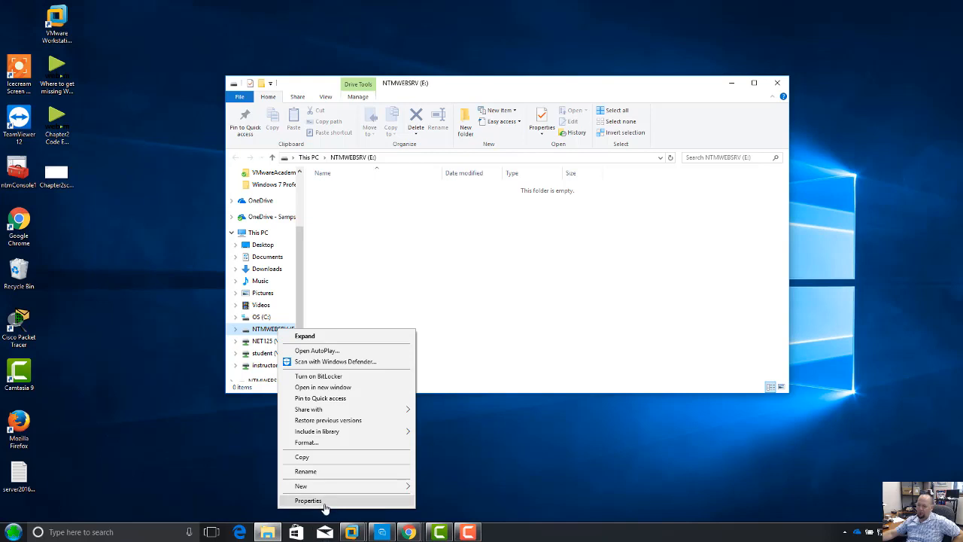
left_click(327, 469)
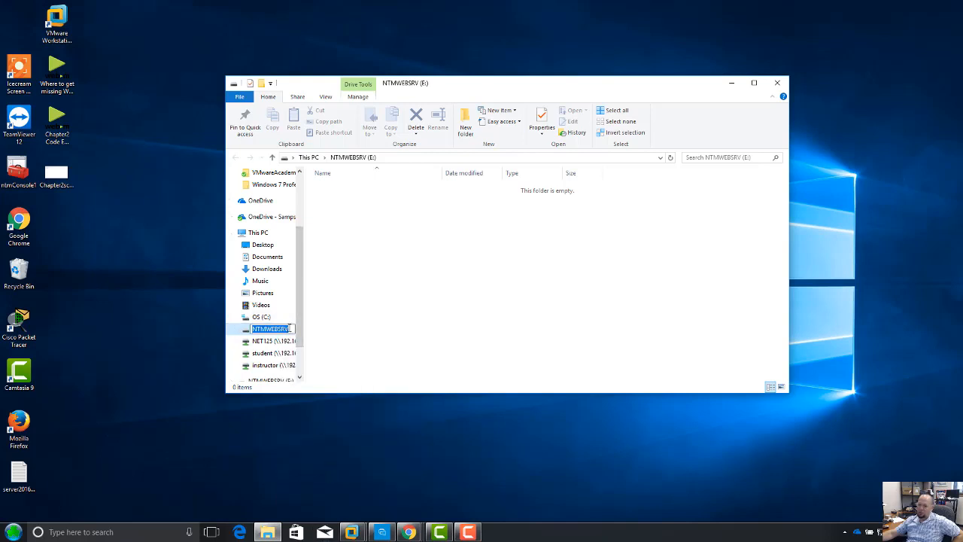
left_click(289, 327)
key("Return")
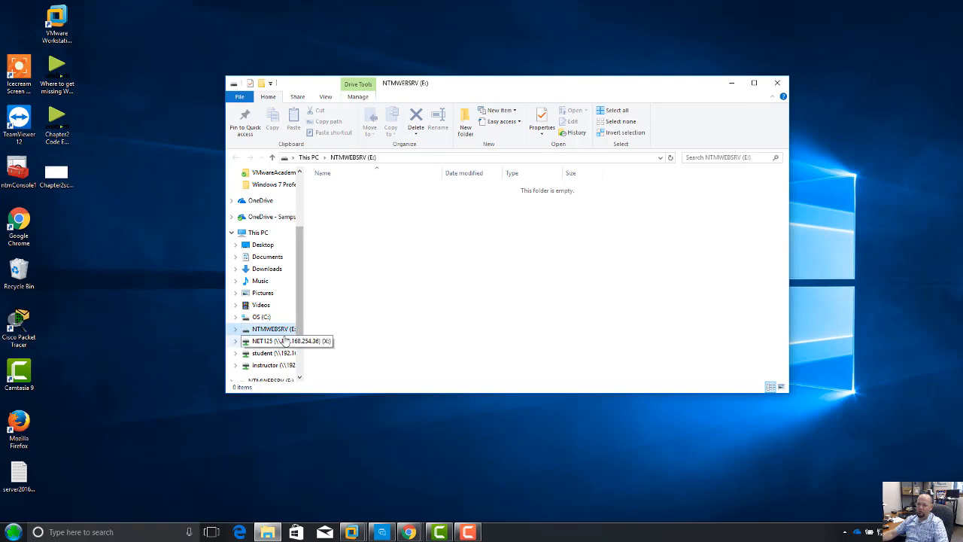
- Search Windows for "disk ma" and open the tool for creating and formatting hard disk partitions
left_click(123, 532)
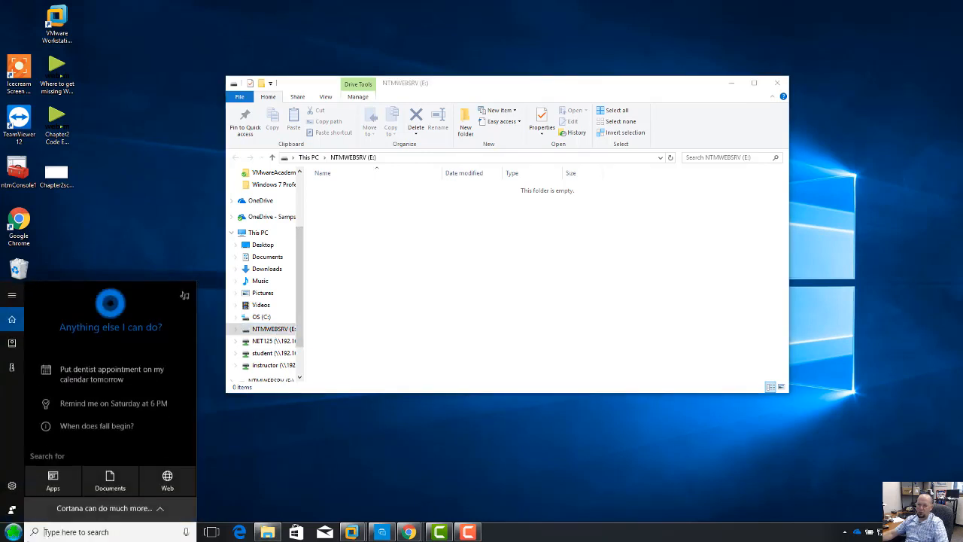
left_click(16, 531)
left_click(15, 532)
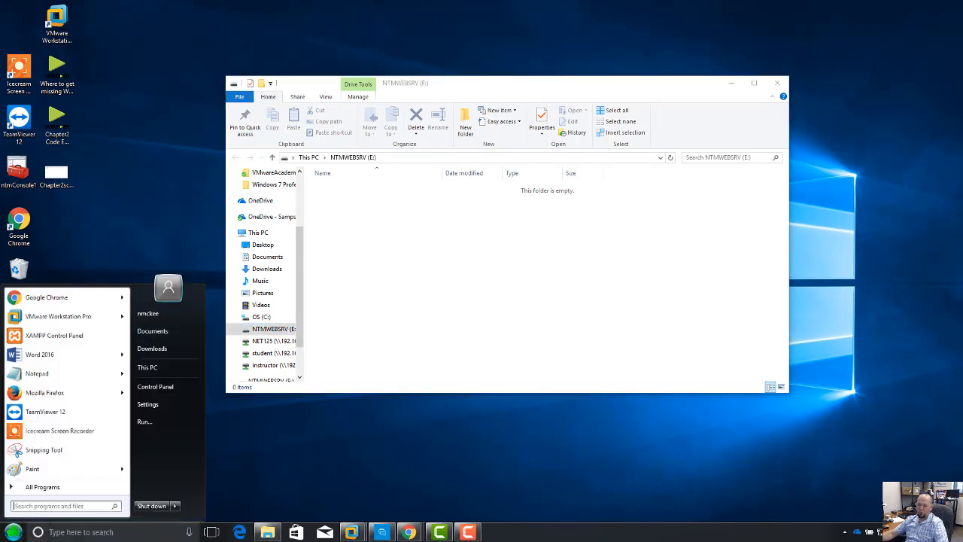
left_click(60, 506)
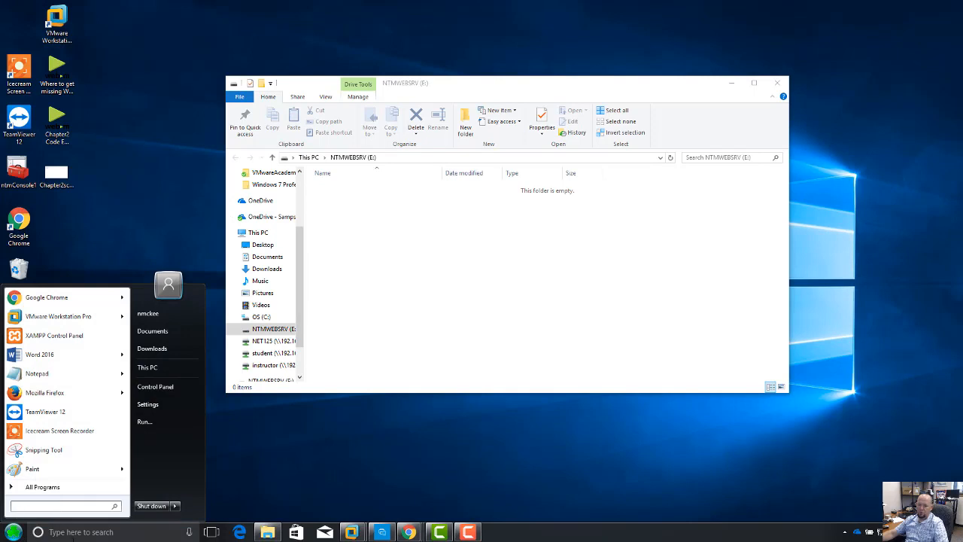
type("disk")
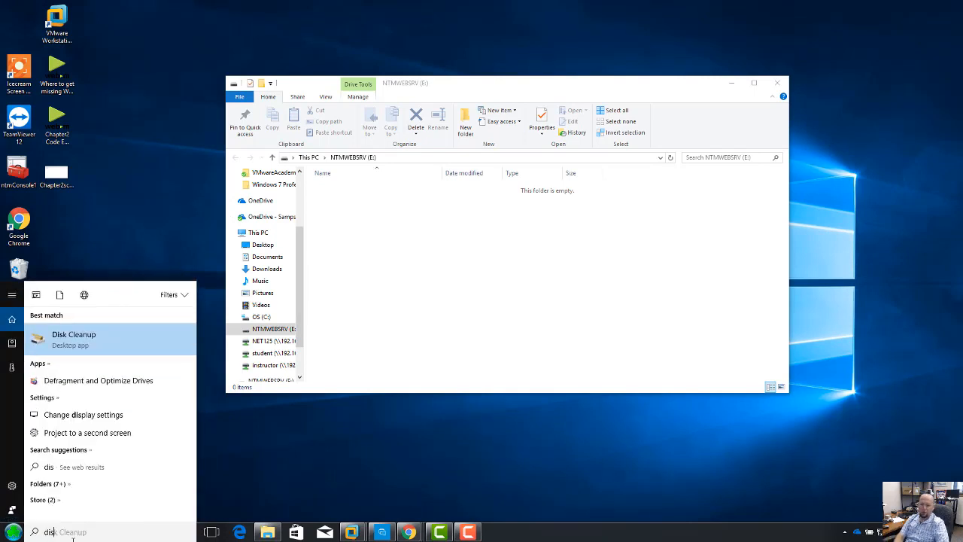
type("k ma")
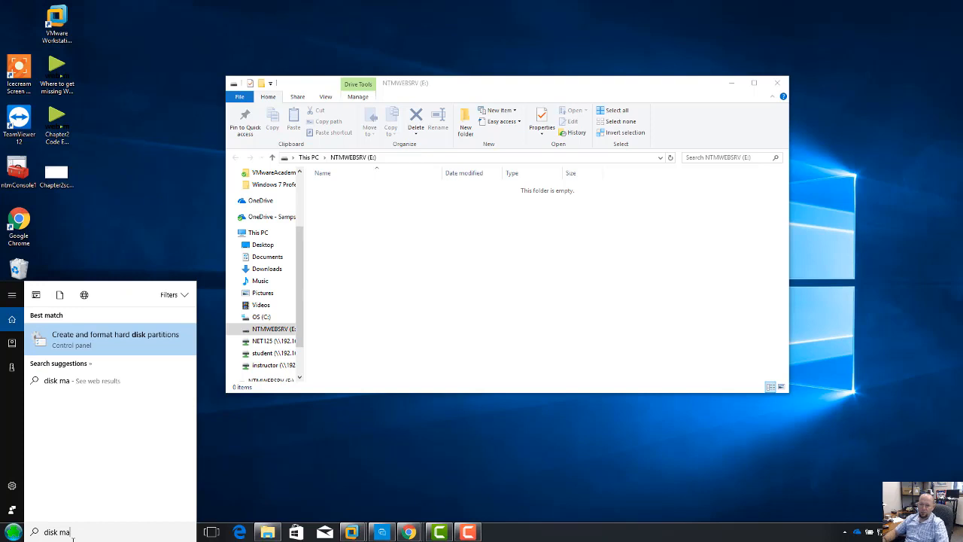
left_click(85, 342)
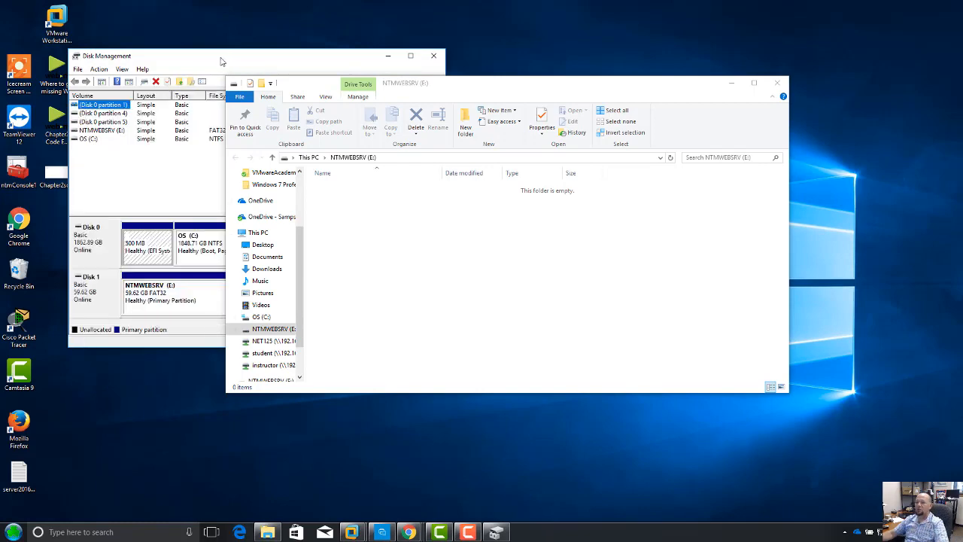
left_click_drag(226, 61, 303, 123)
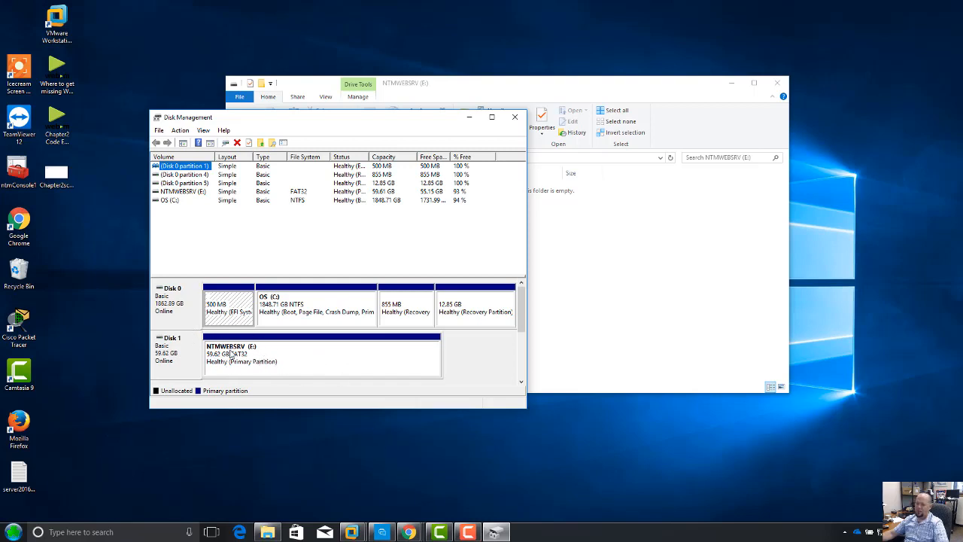
- Quick-format the NTMWEBSRV (E:) volume on Disk 1 as NTFS with the default allocation unit size
left_click(291, 363)
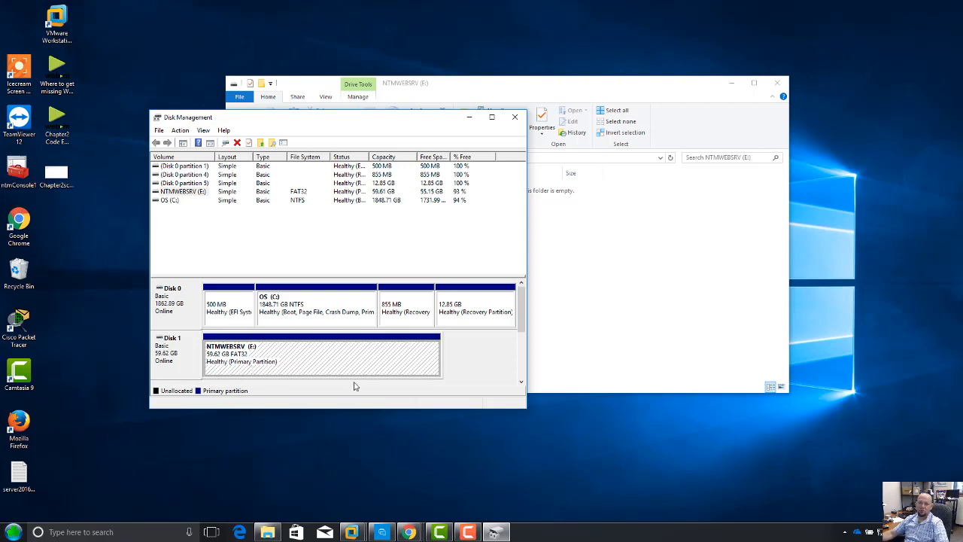
right_click(322, 353)
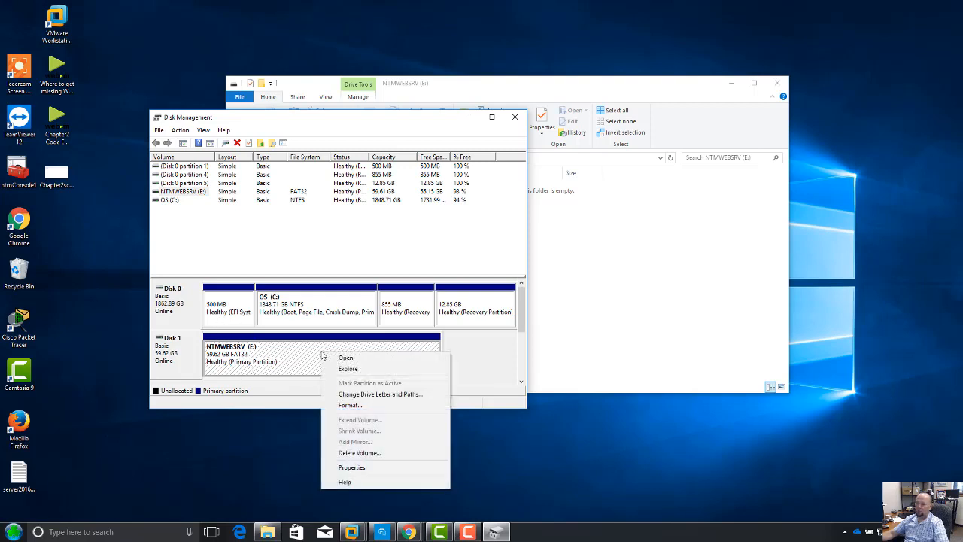
left_click(351, 405)
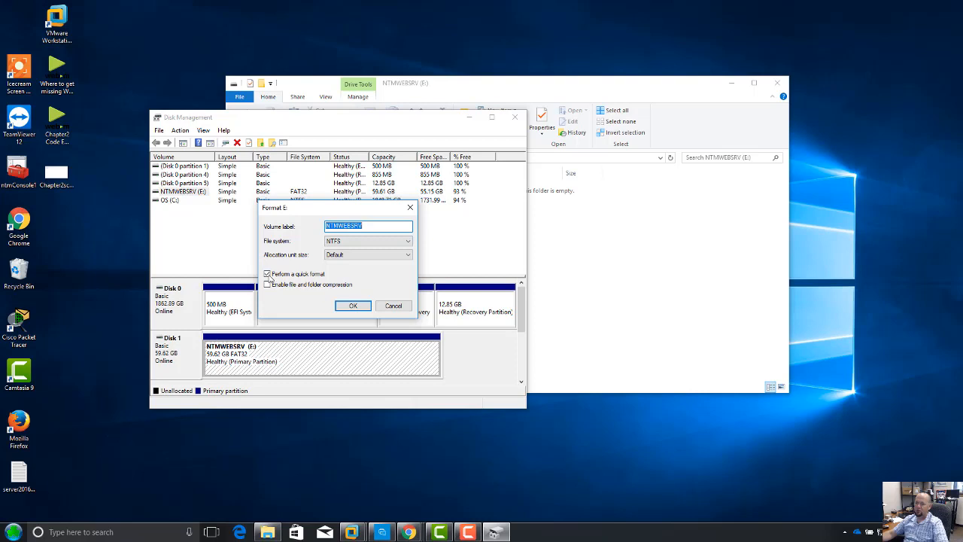
left_click(340, 307)
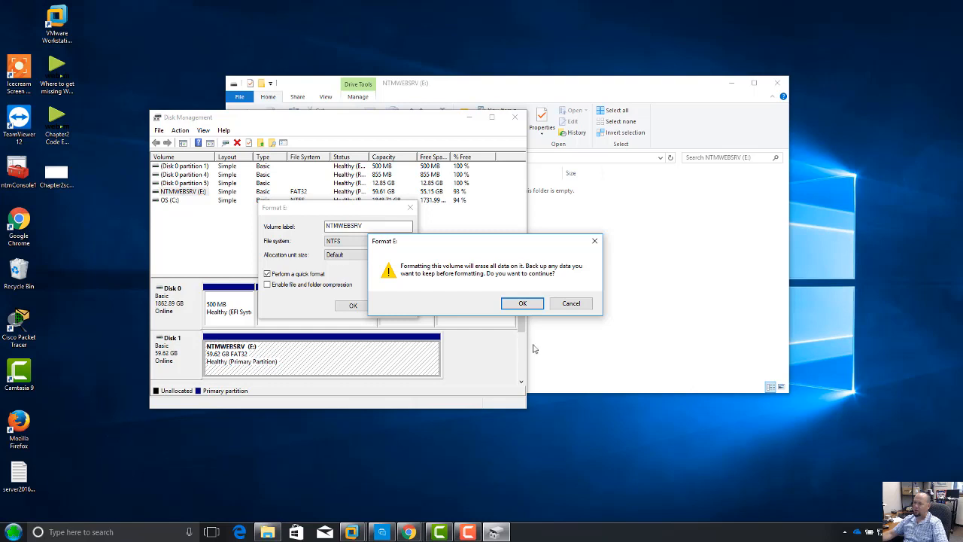
left_click(515, 304)
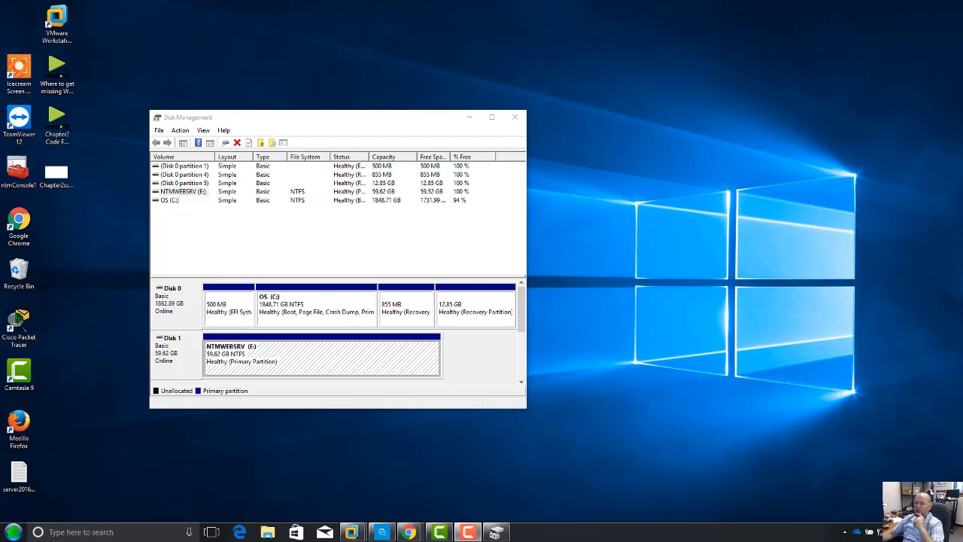
- Change the drive letter of the NTMWEBSRV volume on Disk 1 to W and accept the warning
left_click_drag(325, 125, 464, 118)
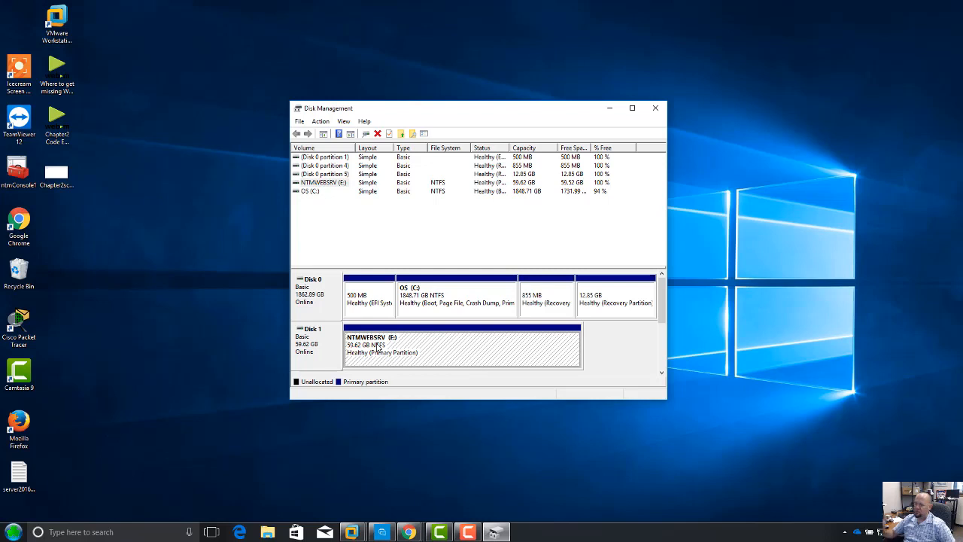
right_click(430, 350)
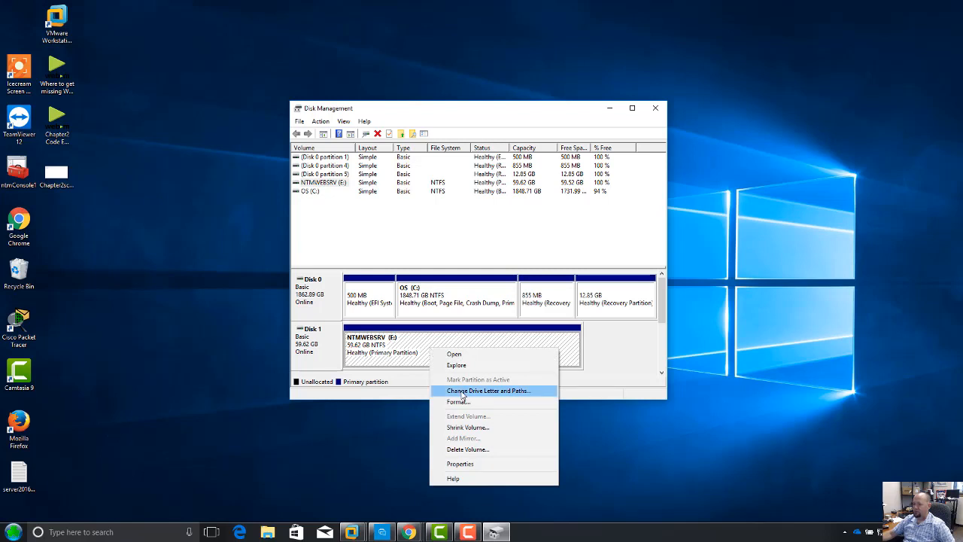
left_click(461, 391)
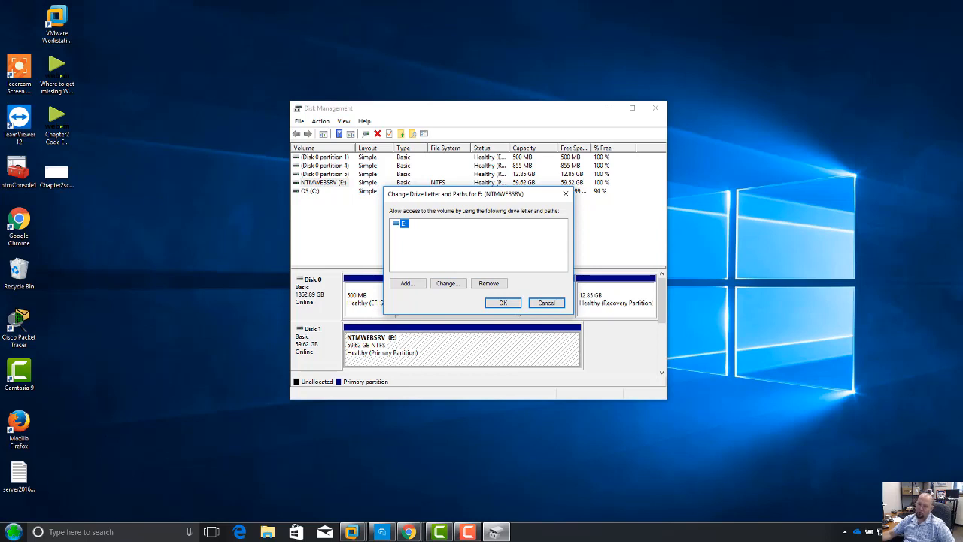
left_click(454, 285)
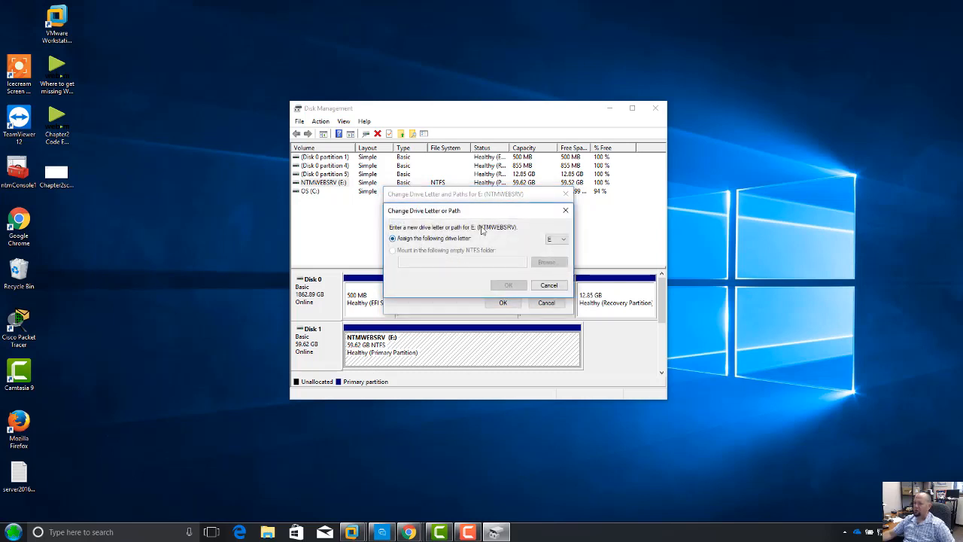
left_click(564, 239)
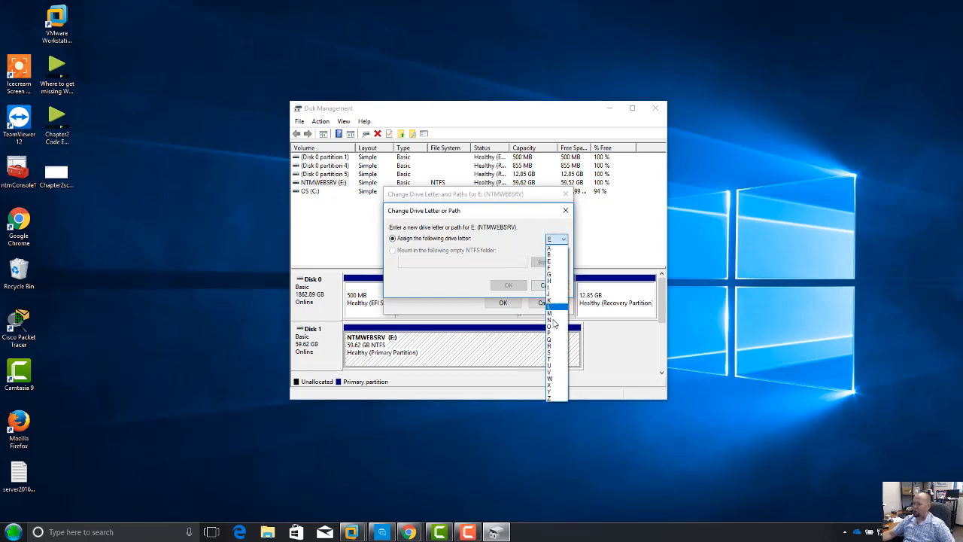
left_click(557, 379)
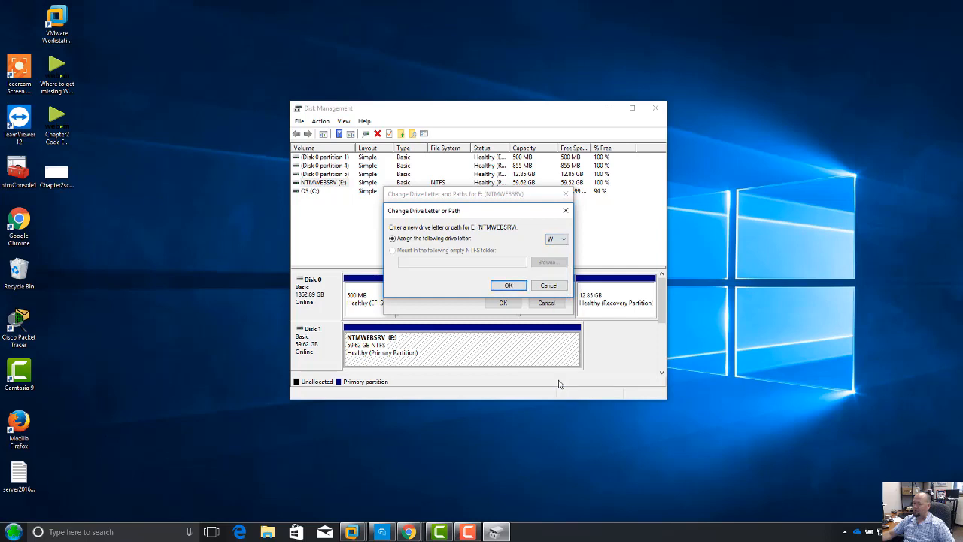
left_click(508, 286)
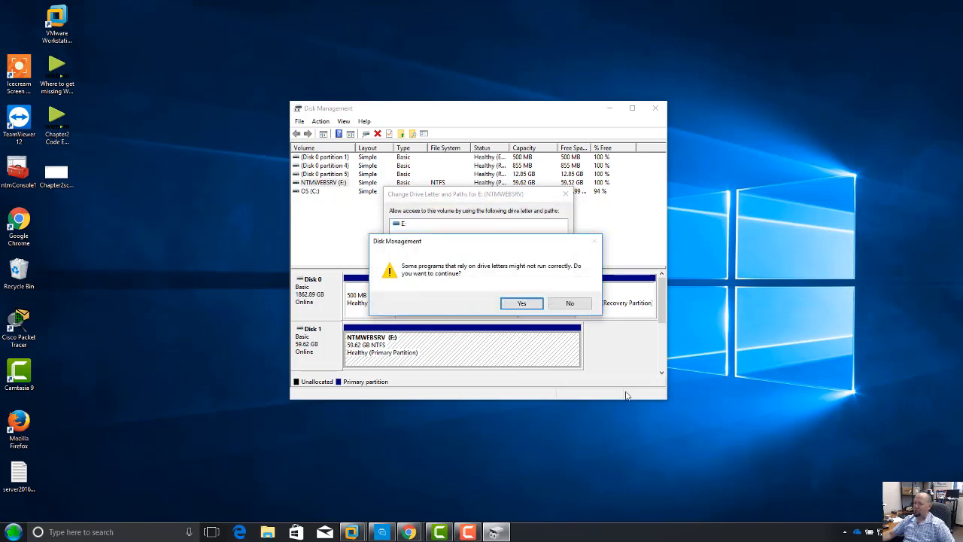
left_click(519, 303)
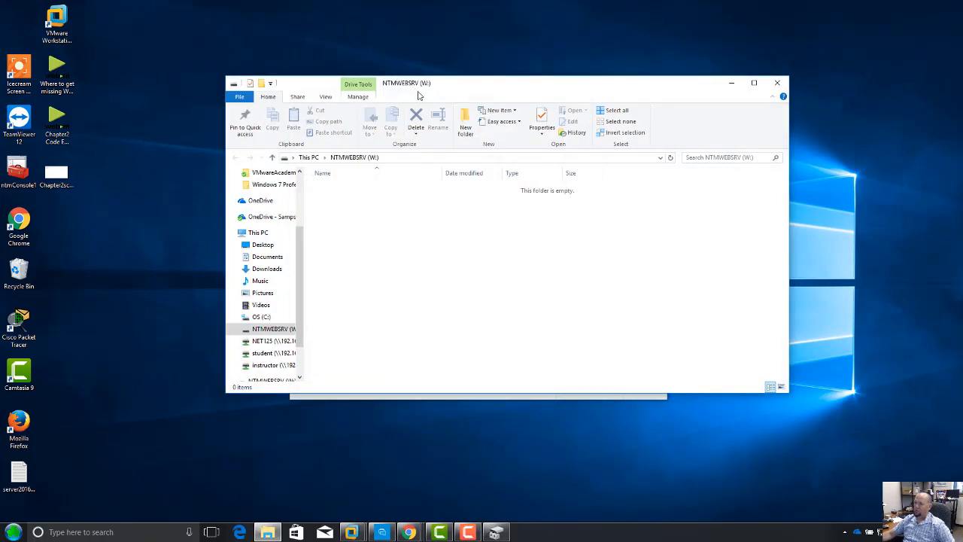
- Close the NTMWEBSRV (W:) folder window and Disk Management
left_click_drag(434, 90, 431, 147)
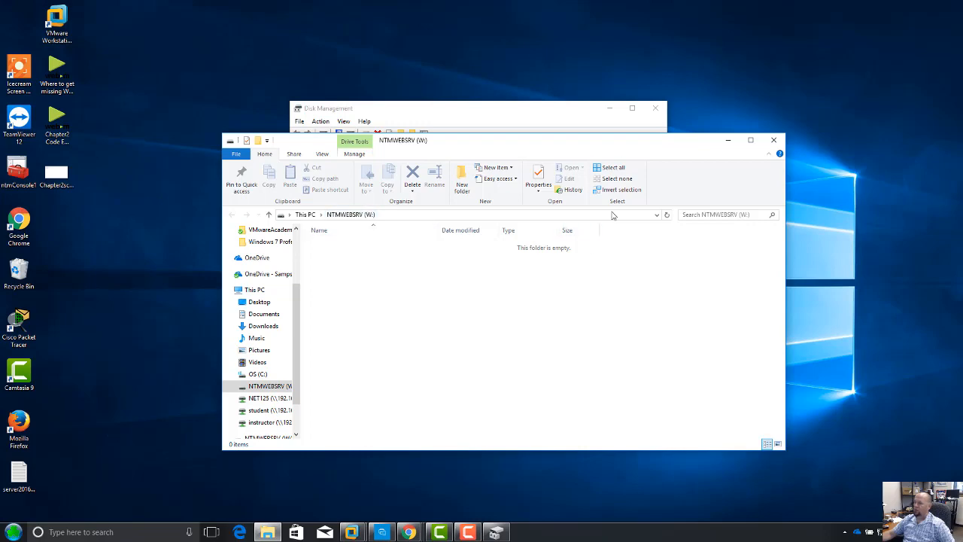
left_click_drag(623, 147, 627, 235)
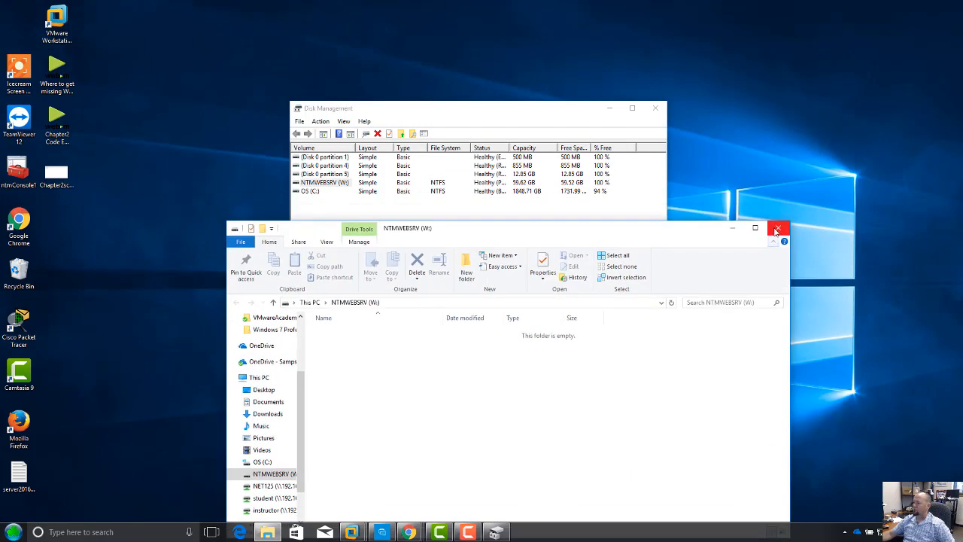
left_click(776, 231)
left_click_drag(479, 114, 570, 113)
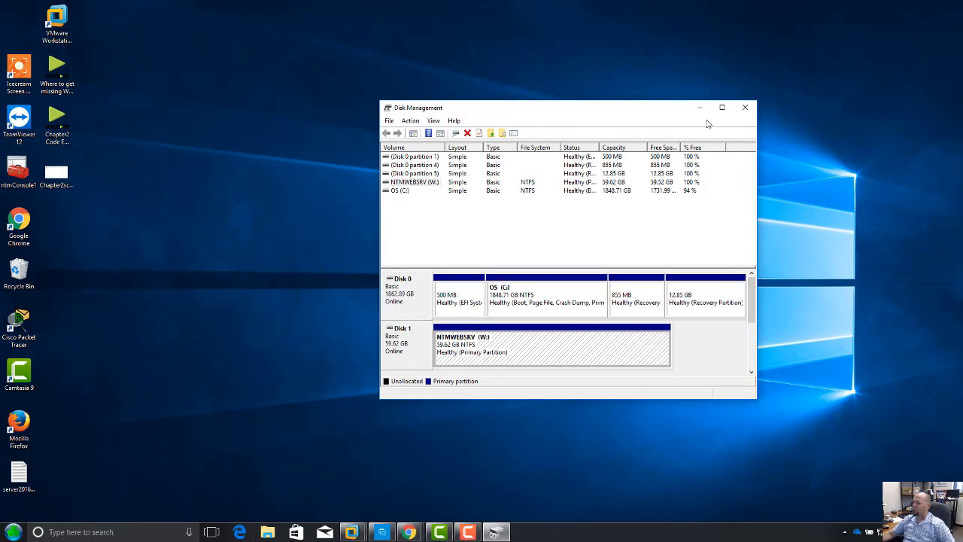
left_click(745, 107)
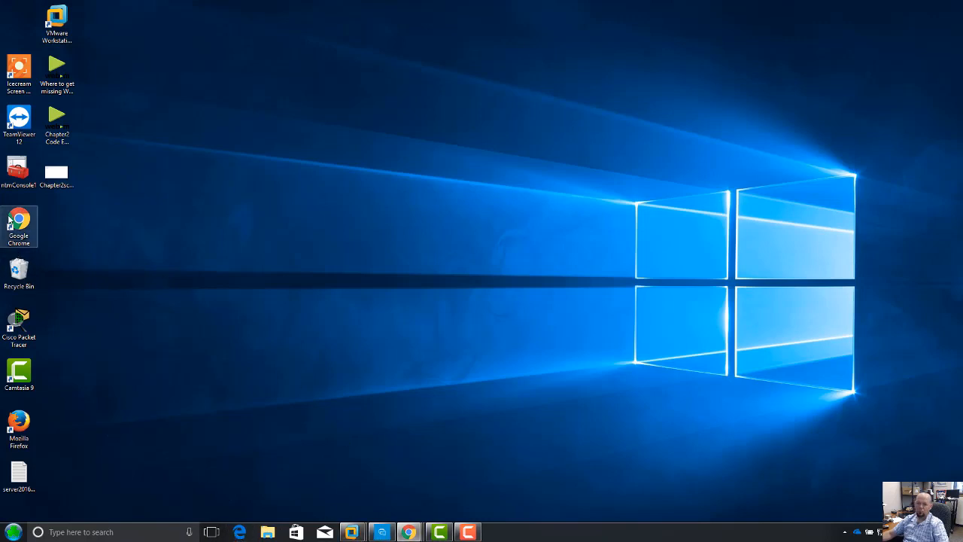
- Switch to Google Chrome and go to apachefriends.org
left_click_drag(485, 541, 517, 75)
double_click(518, 75)
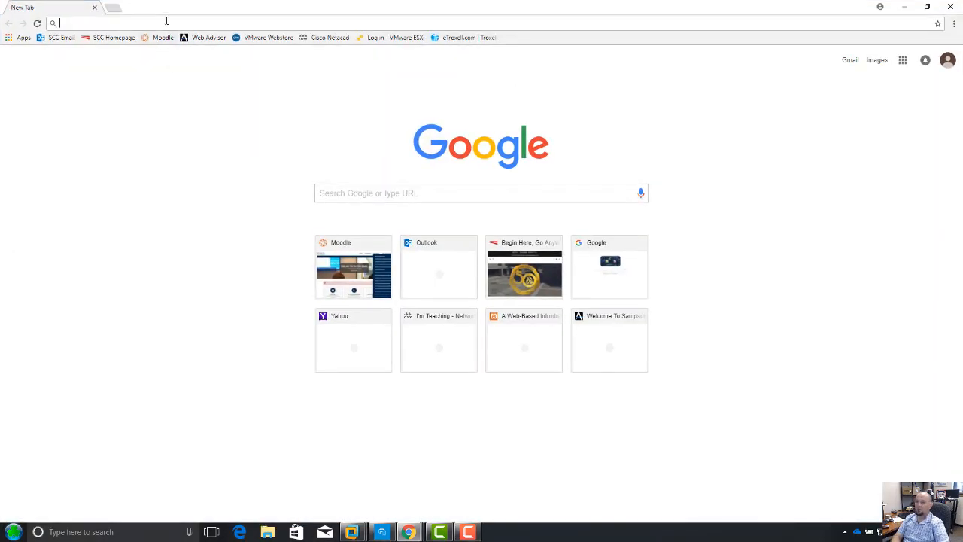
type("apachefriends.org")
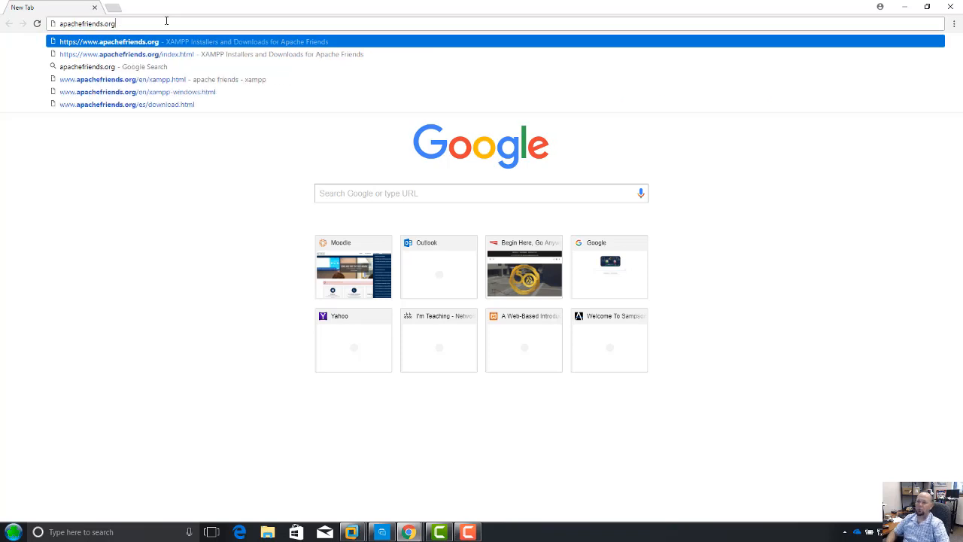
key("Return")
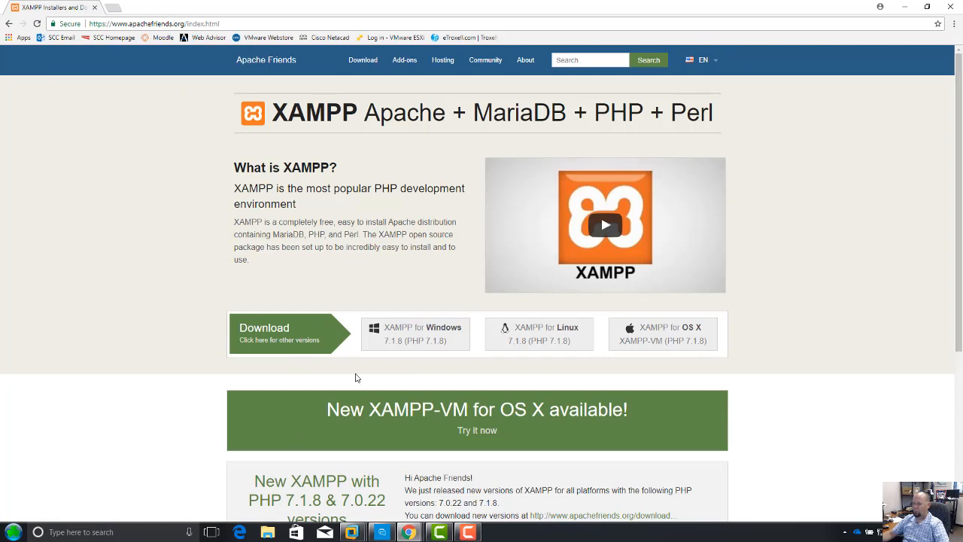
- Download the XAMPP for Windows 7.1.8 (PHP 7.1.8) installer from the Apache Friends home page
scroll(852, 383, "down", 2)
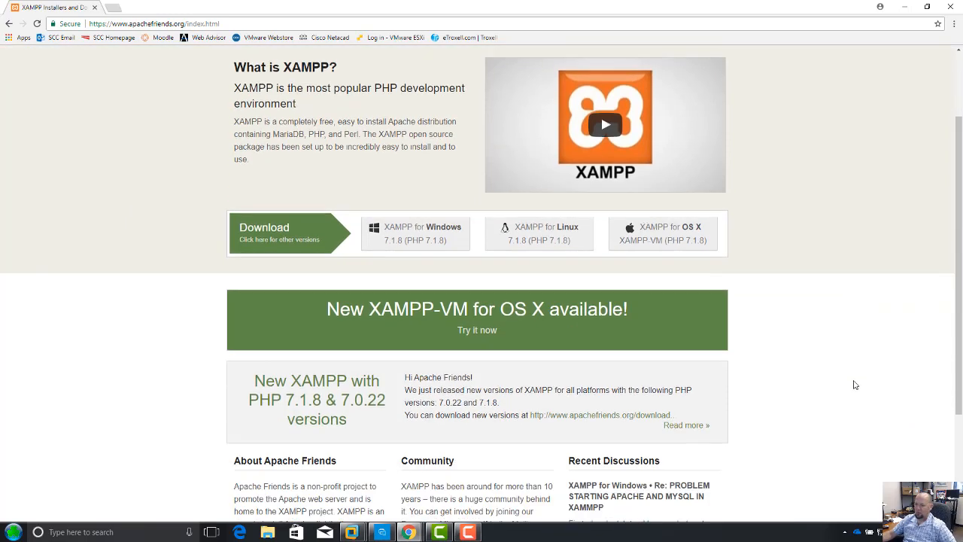
scroll(853, 384, "up", 1)
scroll(854, 385, "down", 1)
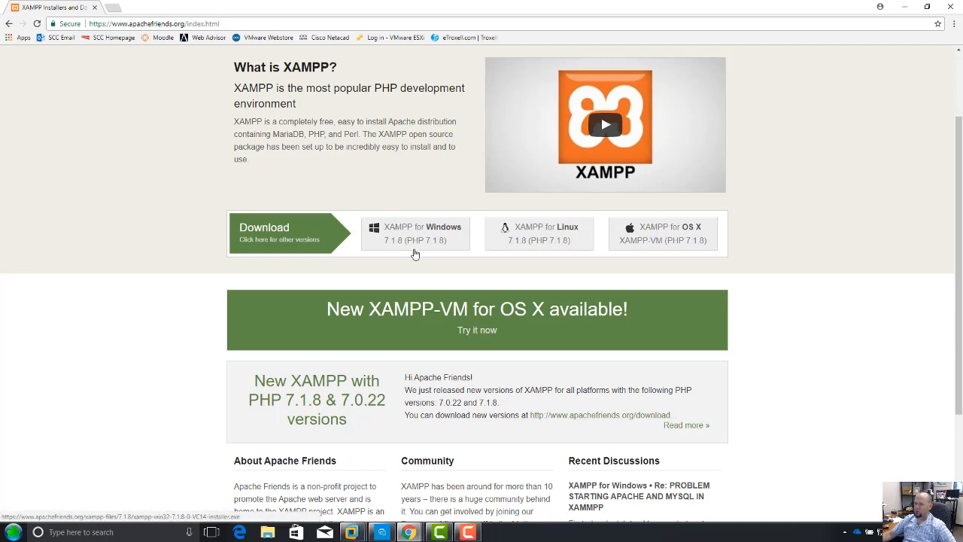
left_click(411, 239)
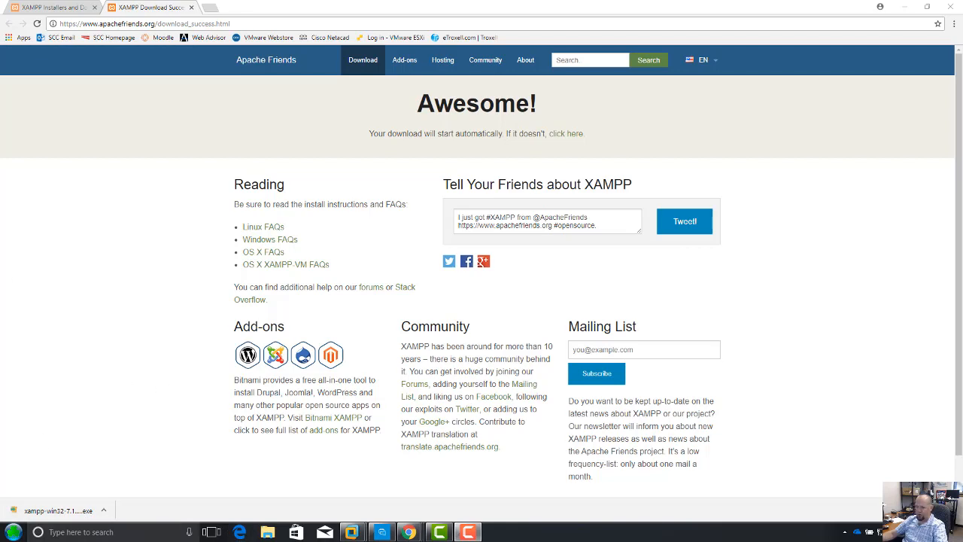
- Check the Downloads folder for the XAMPP installer and close the folder window
left_click(267, 532)
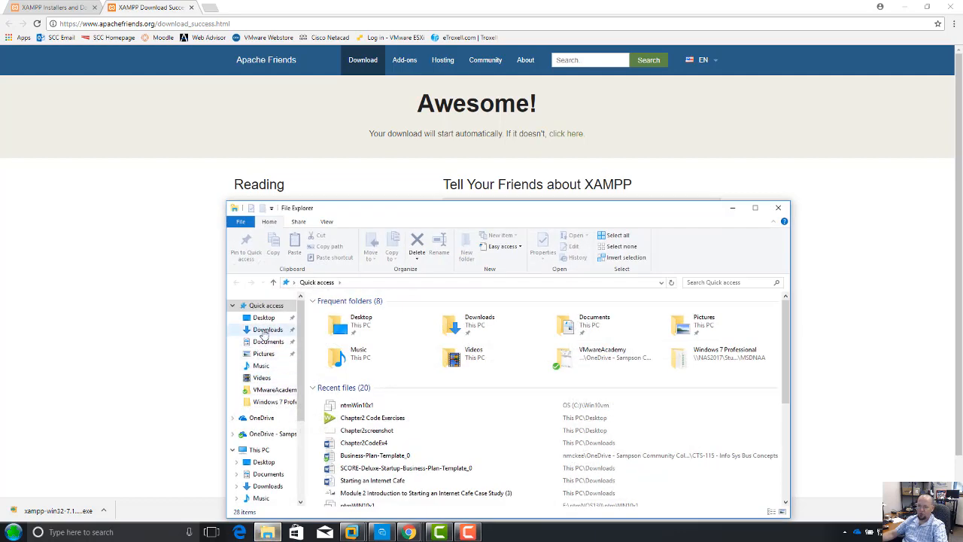
left_click(266, 330)
left_click(350, 314)
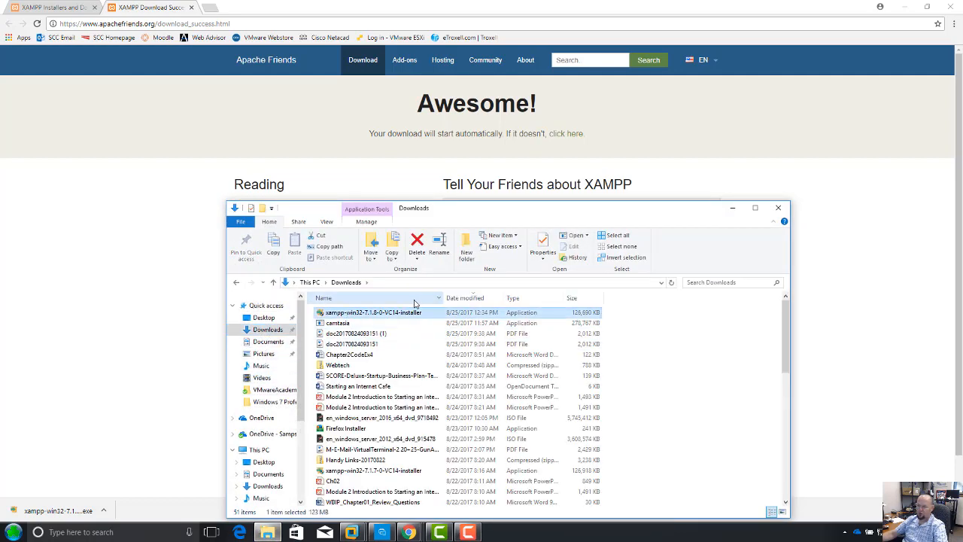
left_click(778, 207)
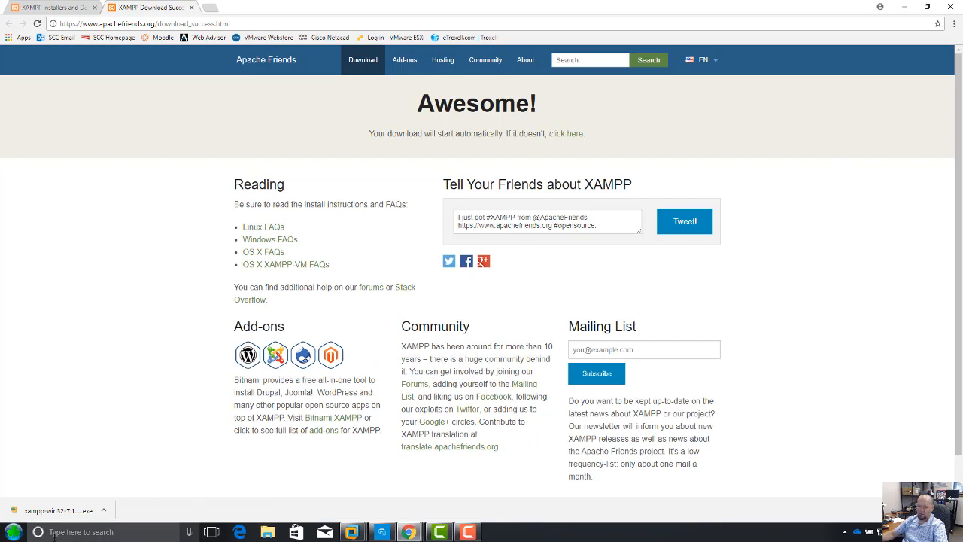
- Run the downloaded XAMPP installer, accept the User Account Control warning and continue to the component selection
left_click(104, 511)
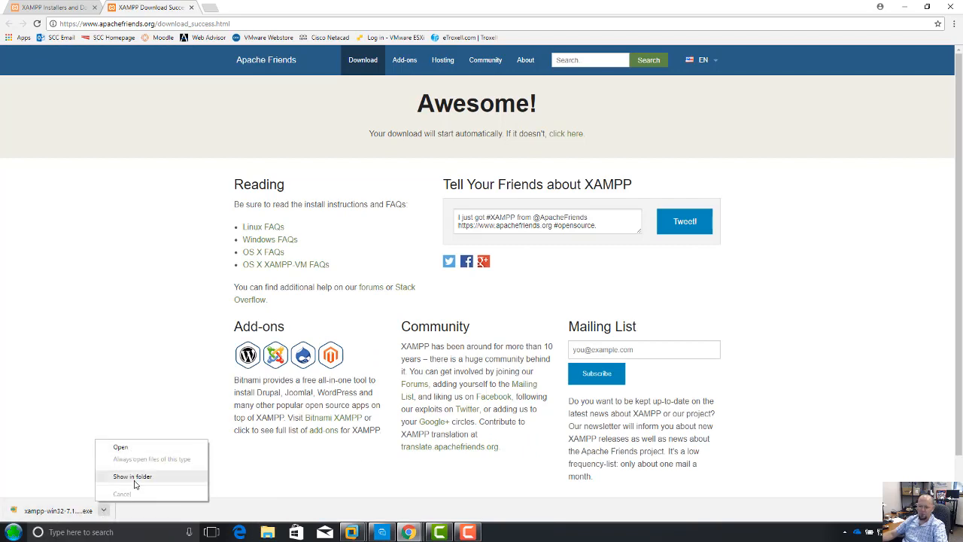
left_click(131, 449)
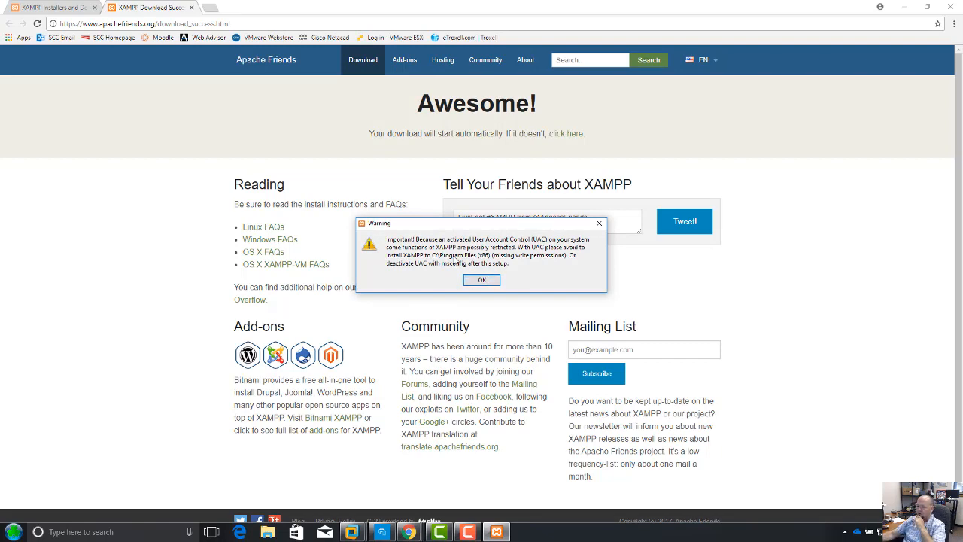
left_click(485, 280)
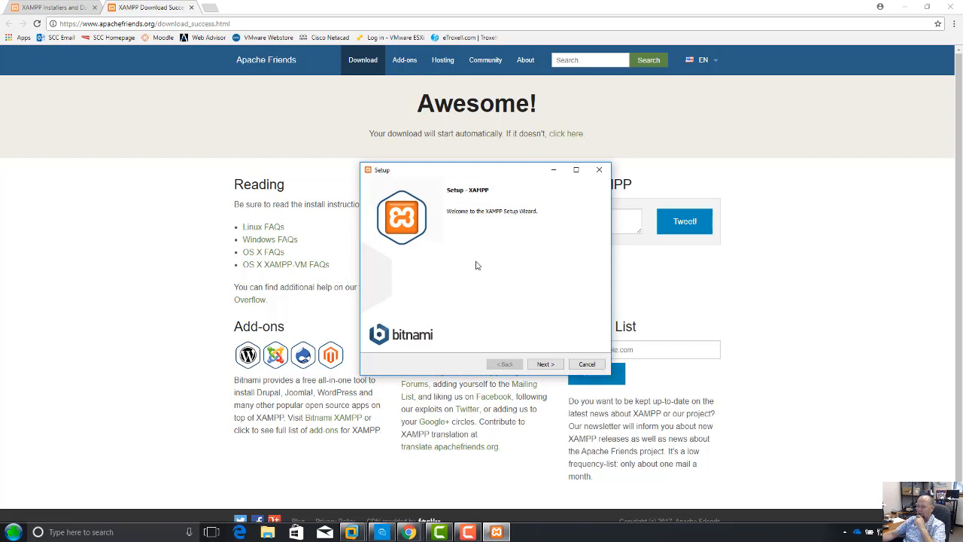
left_click(546, 364)
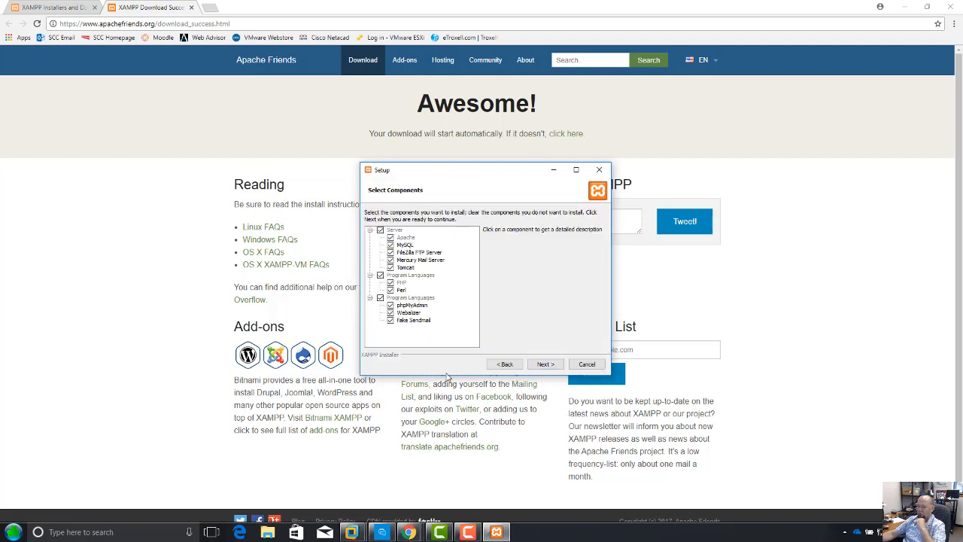
- Exclude Tomcat from the XAMPP components and continue to the installation folder
left_click(391, 269)
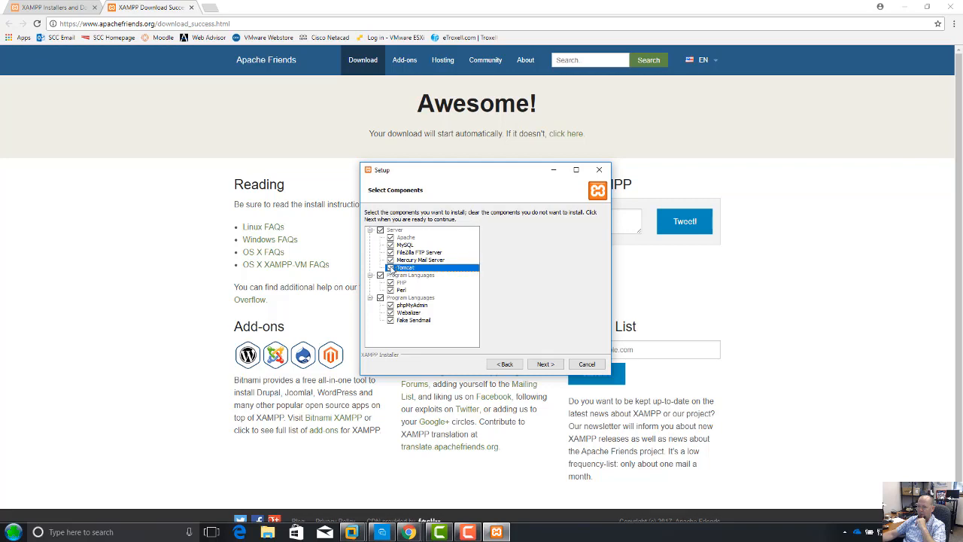
left_click(391, 268)
left_click(551, 365)
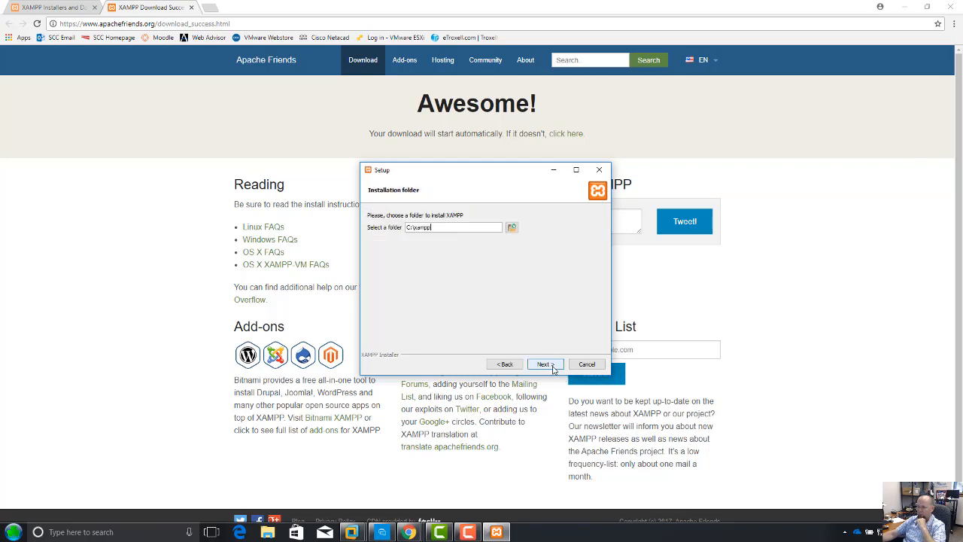
- Browse for the NTMWEBSRV (W:) drive as the installation folder and try to continue with its root
left_click(513, 227)
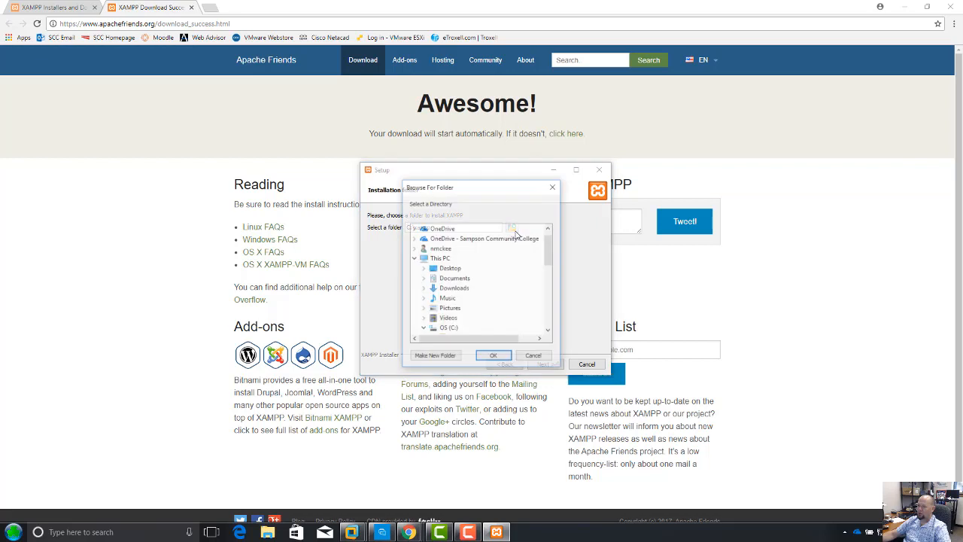
left_click(549, 324)
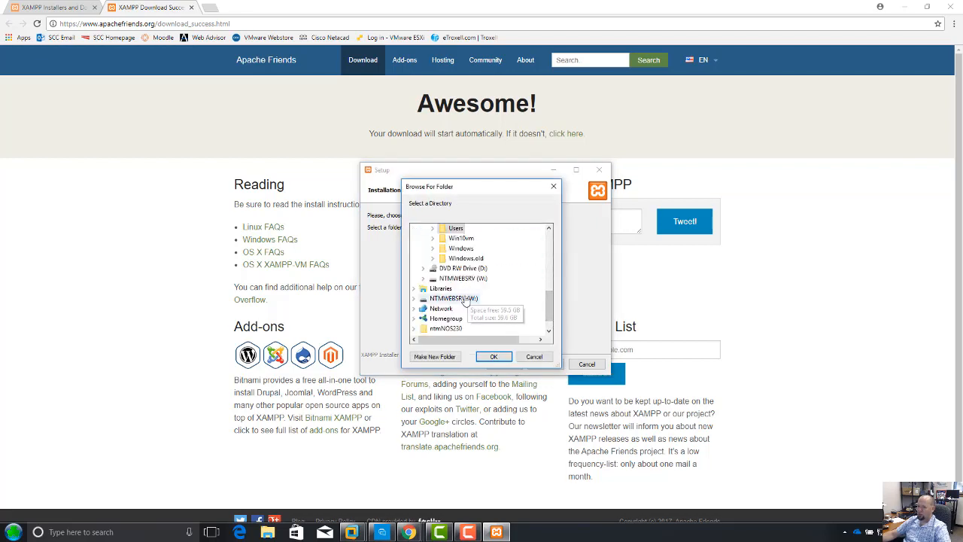
left_click(466, 301)
left_click(495, 357)
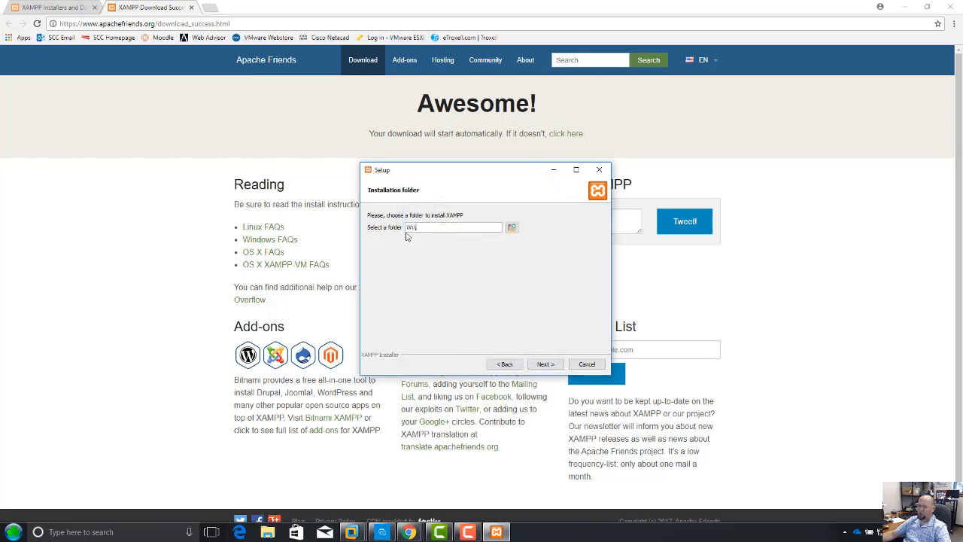
left_click(559, 367)
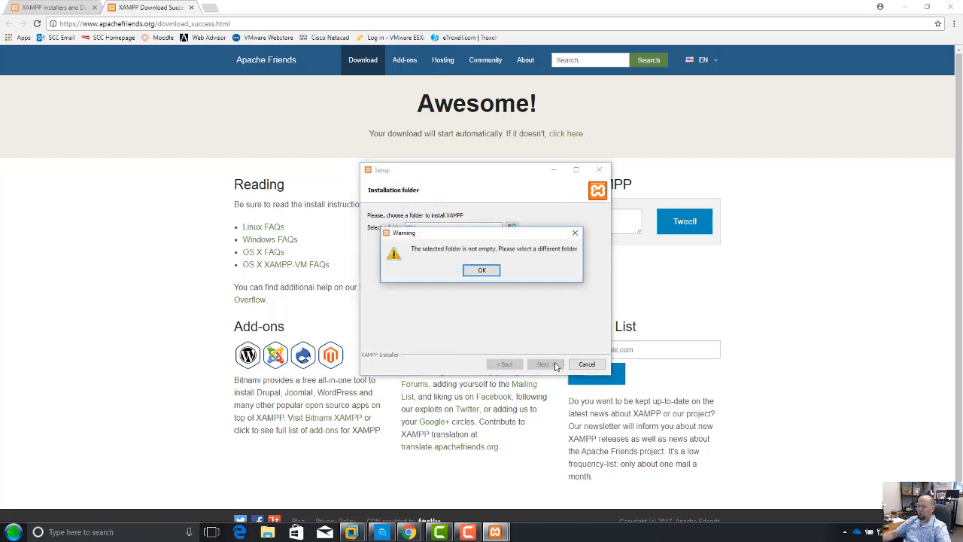
left_click(482, 272)
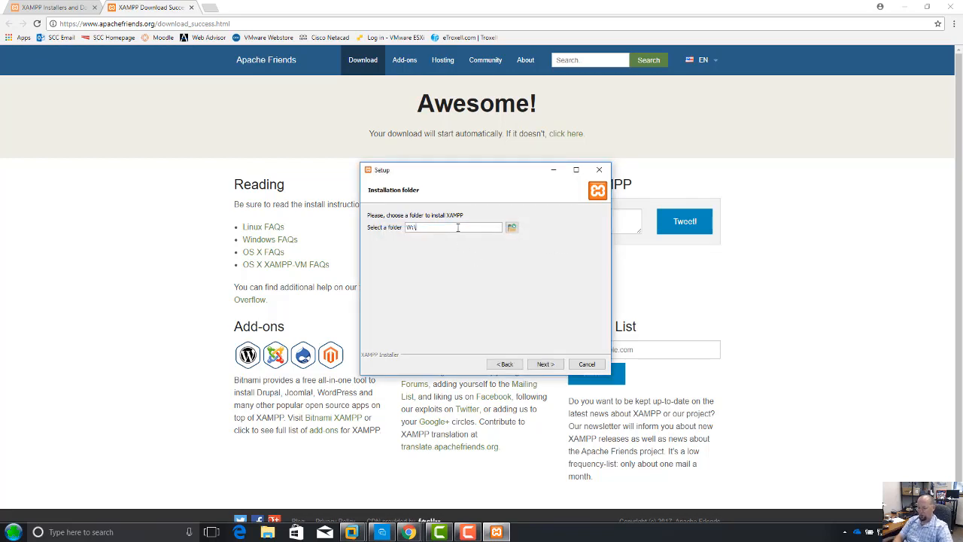
- Complete the installation folder path as W:\xampp and continue
type("x")
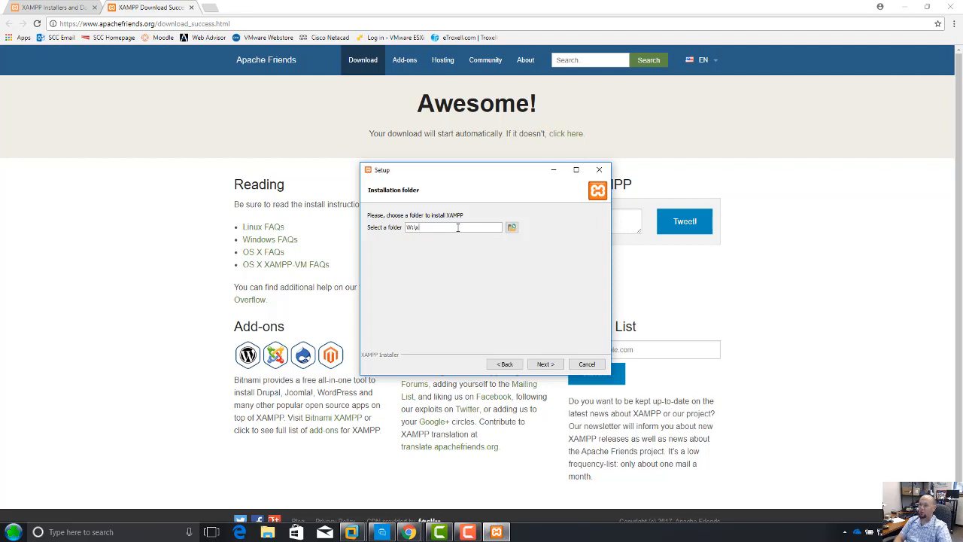
type("a")
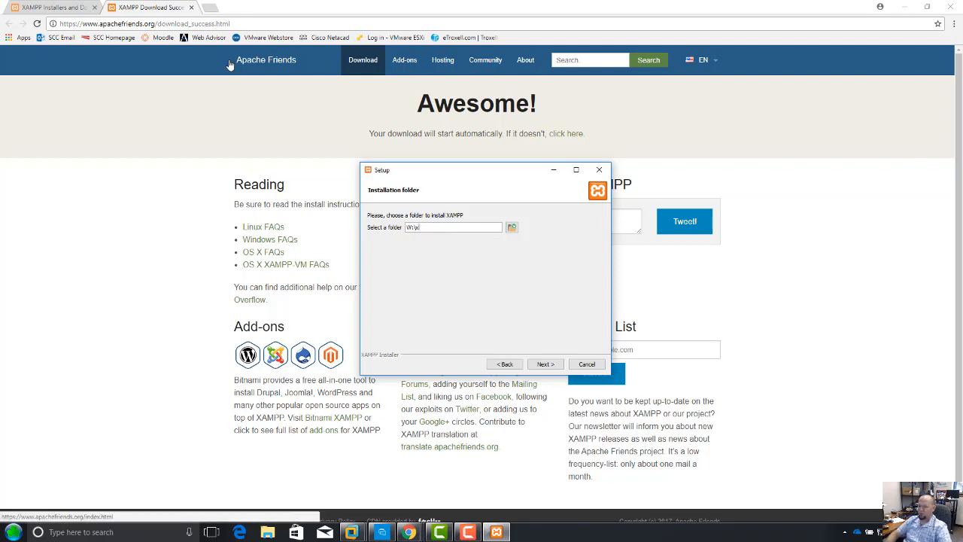
type("mpp")
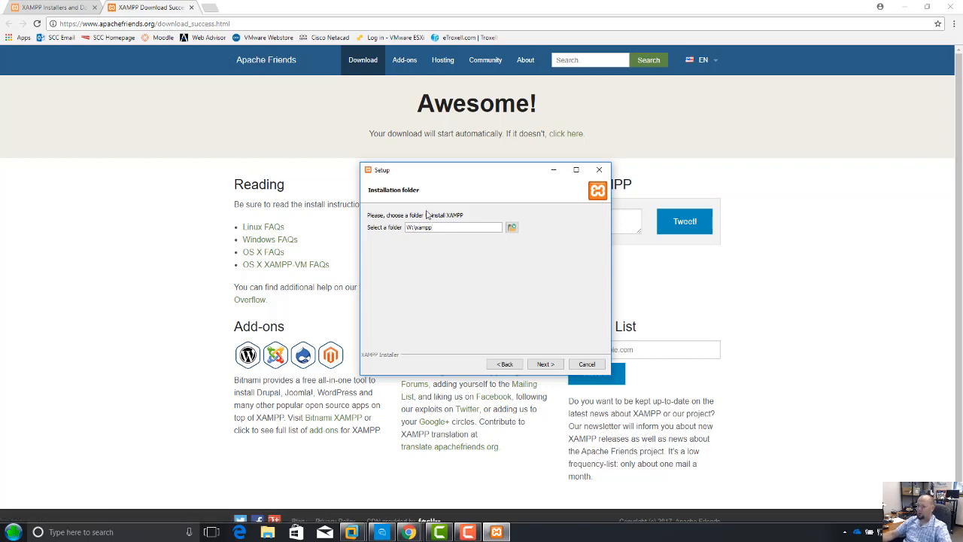
left_click(545, 364)
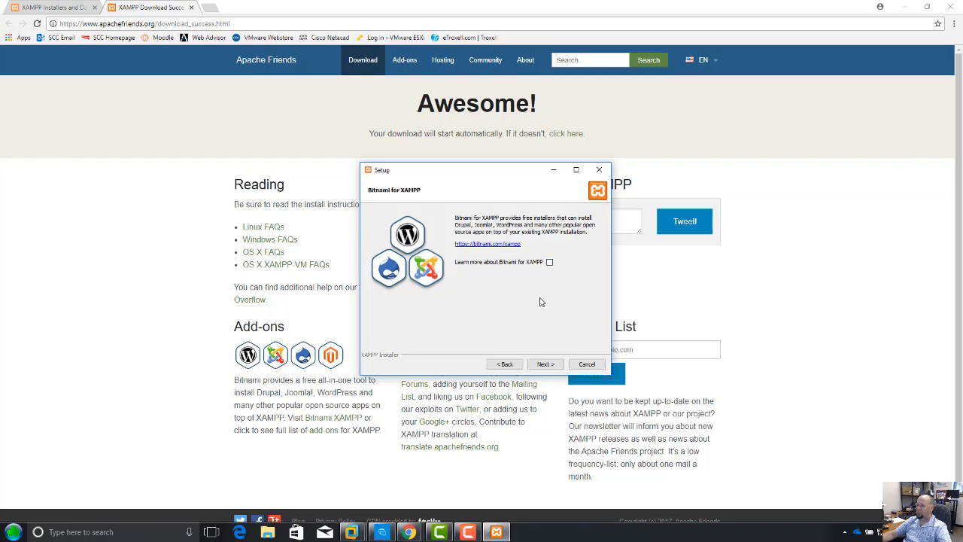
- Start the XAMPP installation and allow Apache HTTP Server through Windows Firewall on private networks
left_click(548, 365)
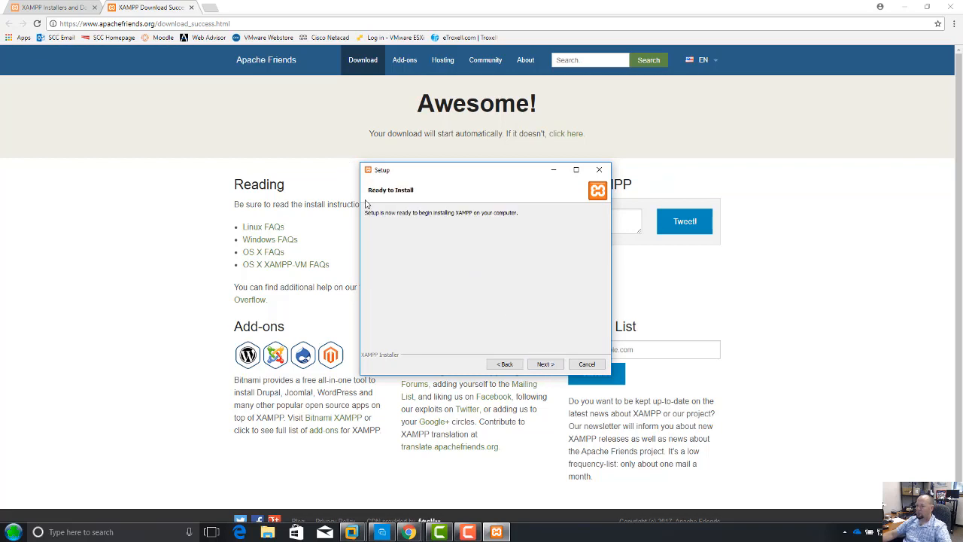
left_click(546, 365)
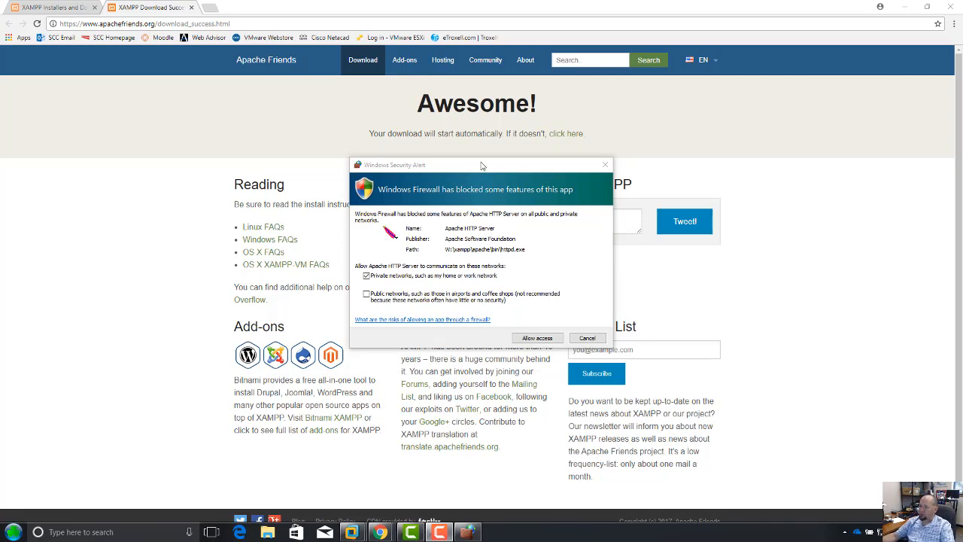
mouse_move(481, 166)
left_mouse_down()
mouse_move(545, 329)
mouse_move(485, 176)
left_mouse_up()
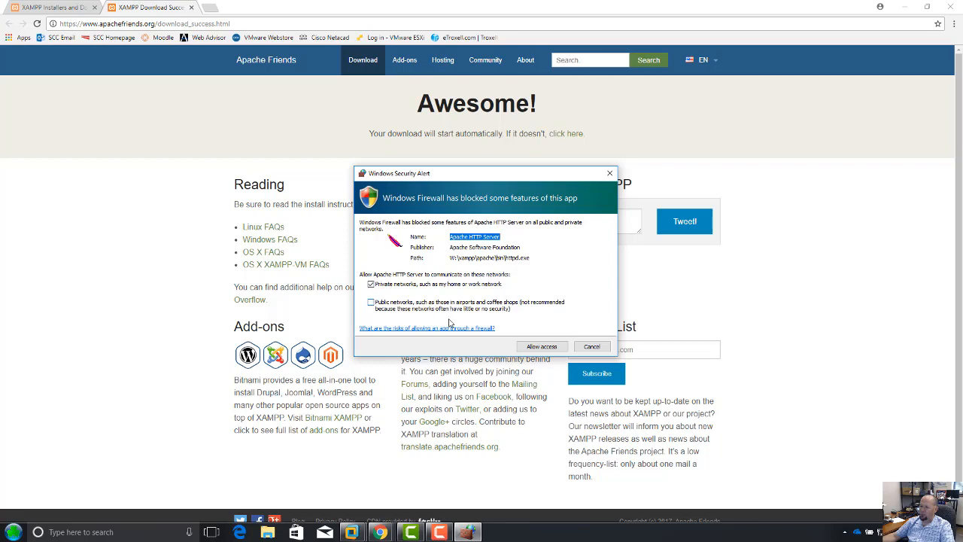
left_click(552, 351)
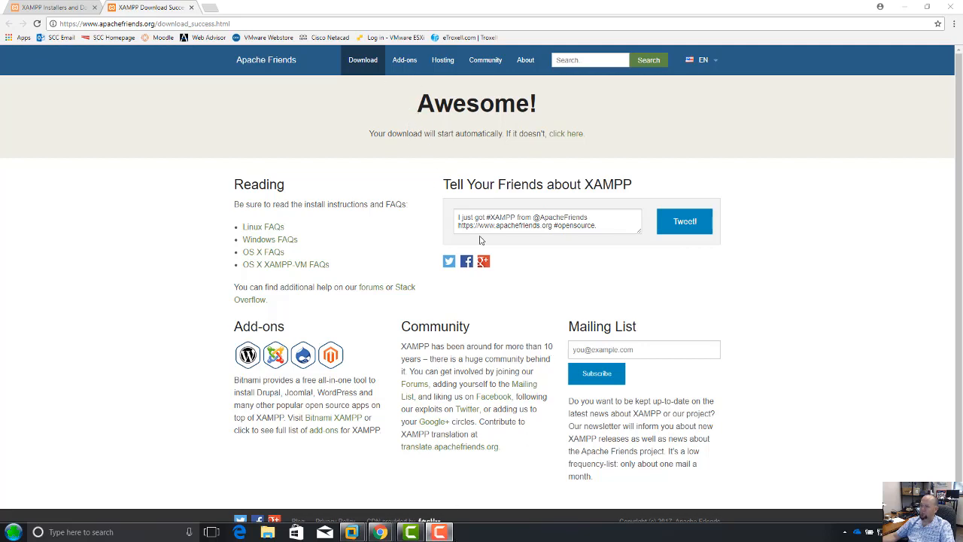
- Minimize the browser and open the xampp\apache\conf folder on the NTMWEBSRV (W:) drive in File Explorer
left_click(903, 8)
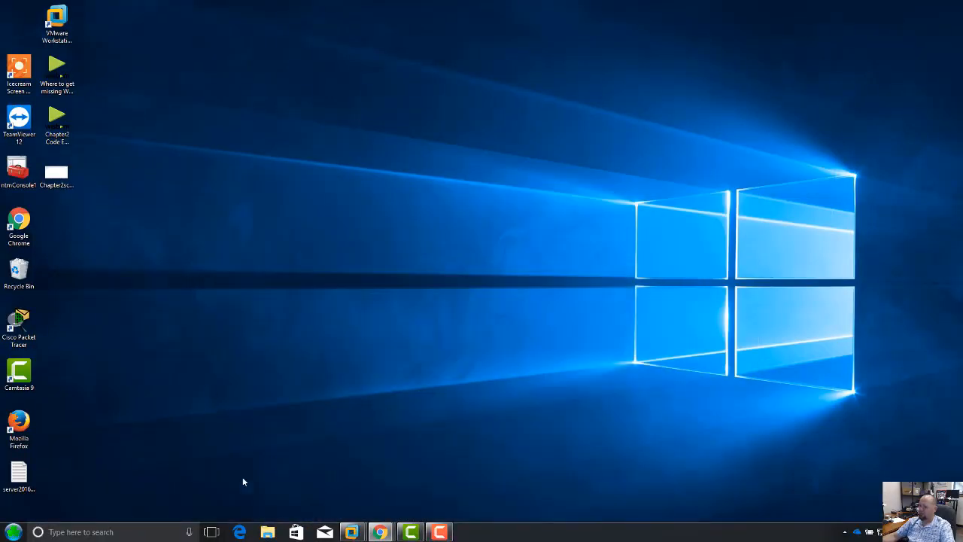
left_click(269, 532)
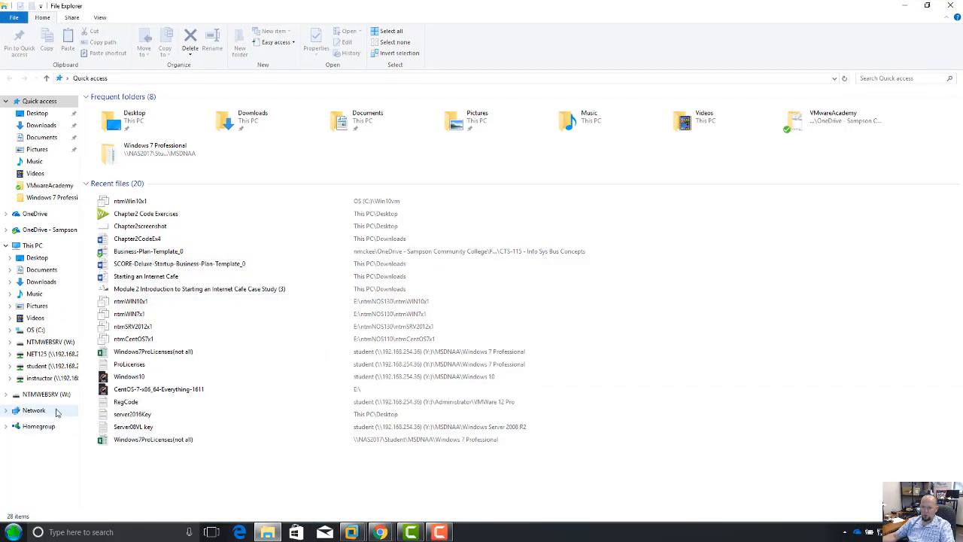
left_click(47, 394)
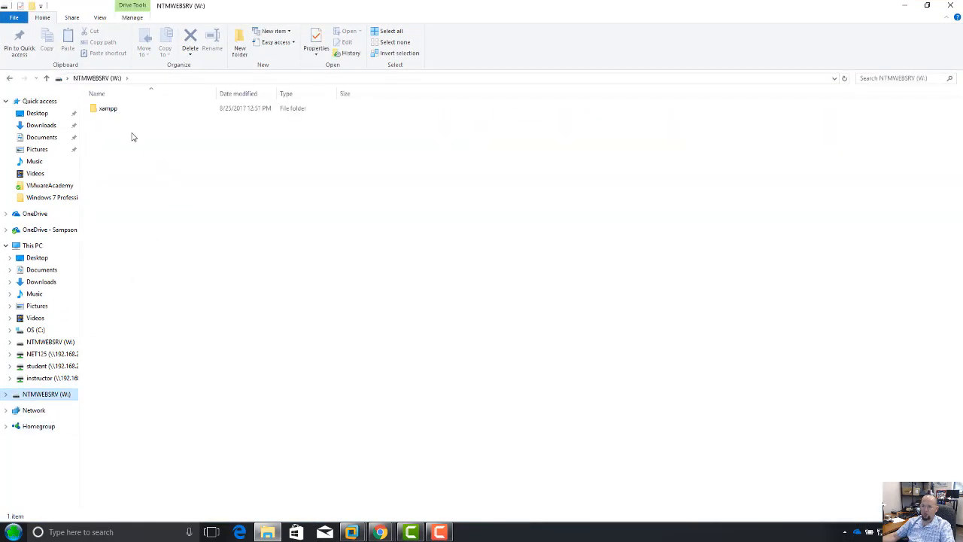
double_click(106, 108)
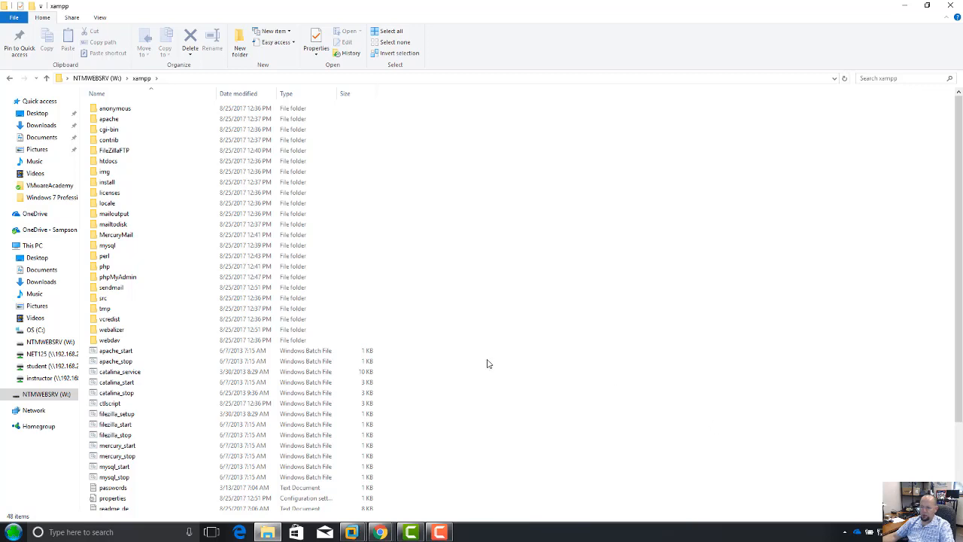
scroll(486, 363, "down", 3)
scroll(282, 436, "up", 3)
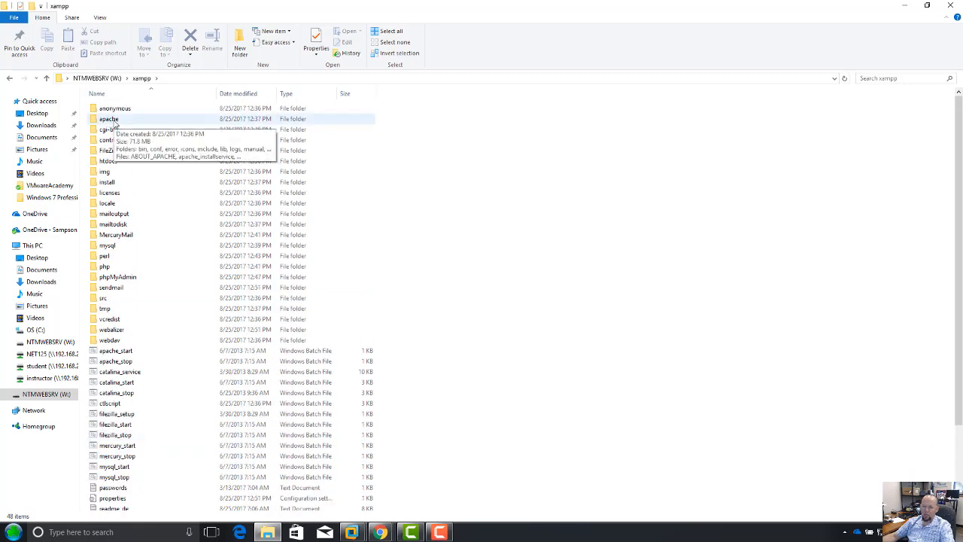
double_click(119, 122)
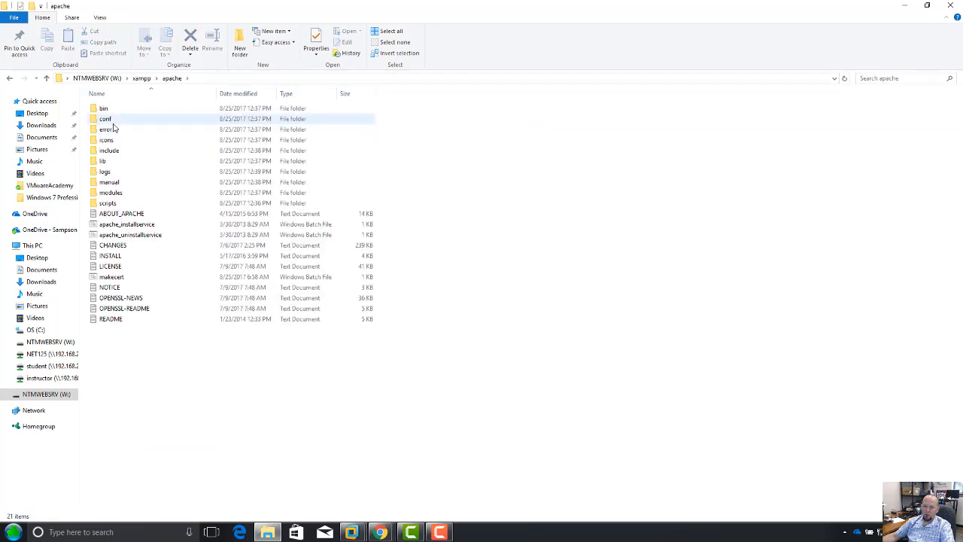
double_click(111, 121)
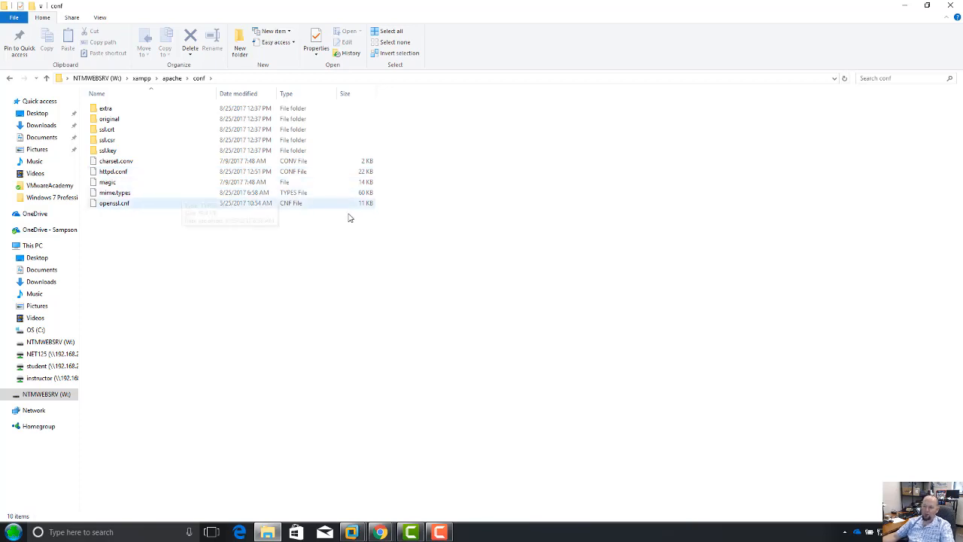
- Open httpd.conf in Notepad, keeping Notepad as the app always used for .conf files
right_click(171, 175)
left_click(156, 173)
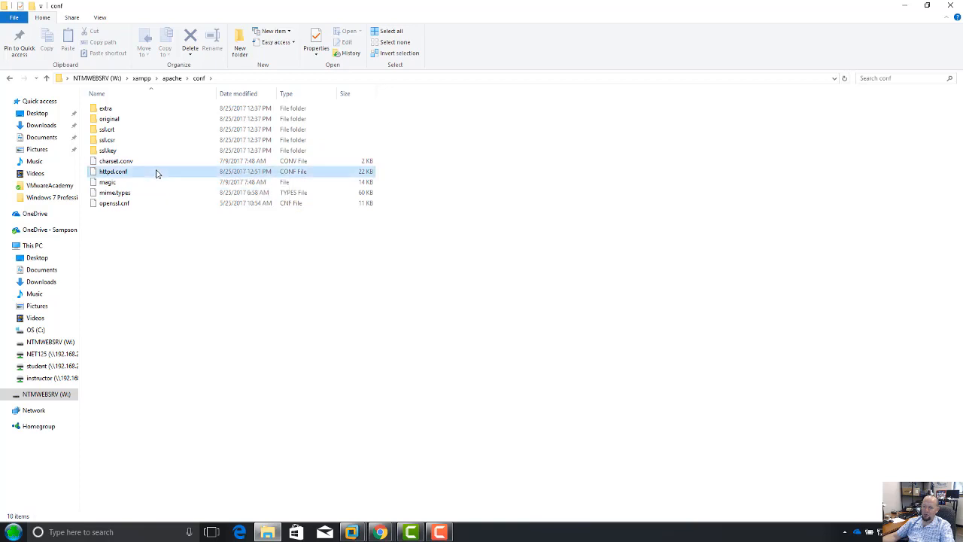
right_click(156, 173)
left_click(168, 178)
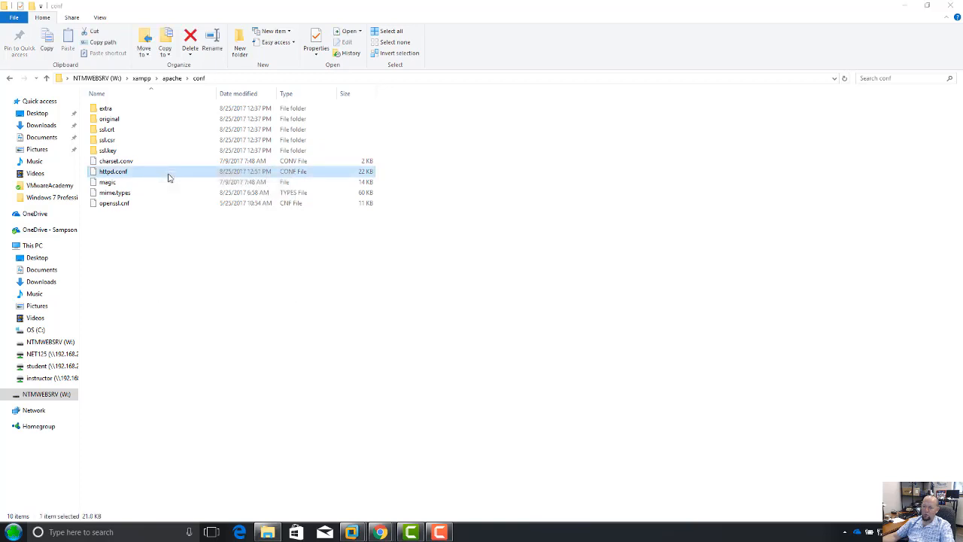
left_click(437, 203)
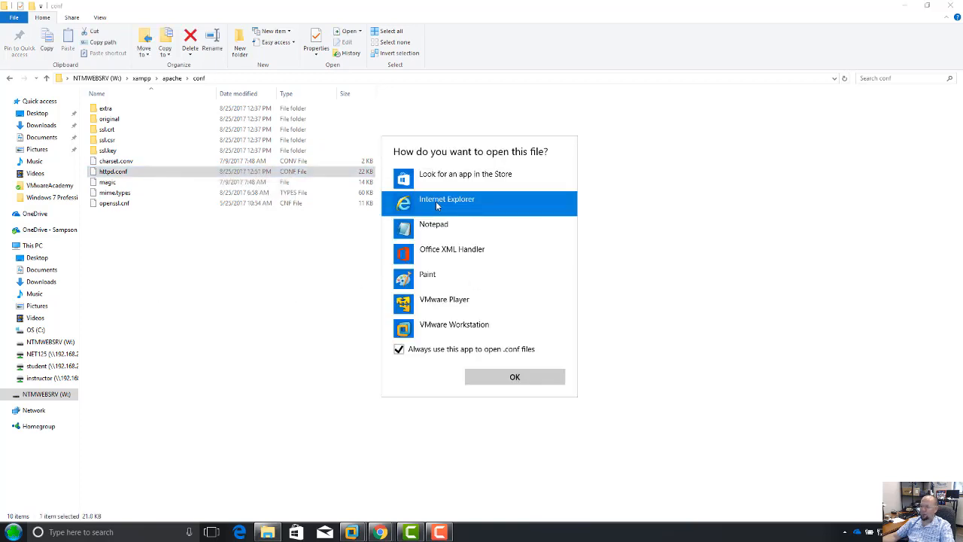
double_click(441, 236)
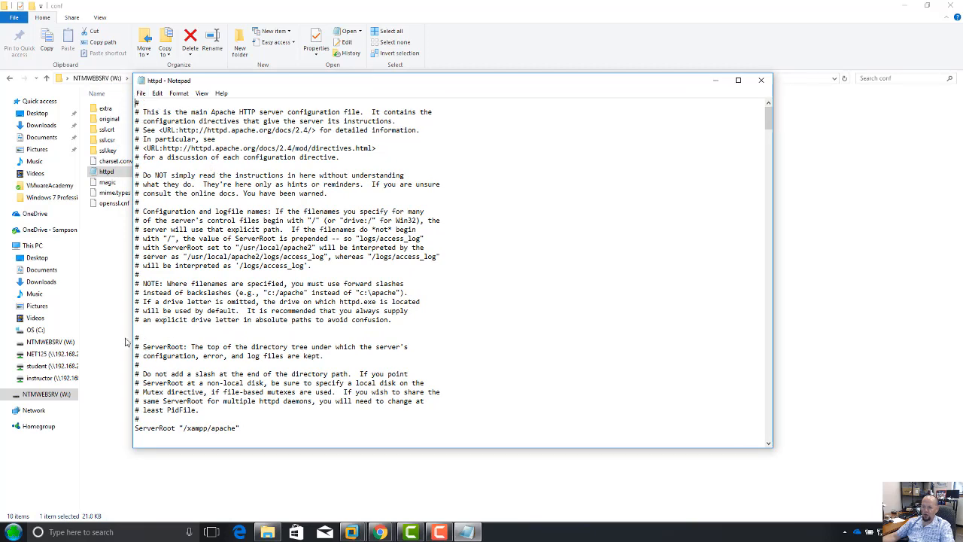
- Set the Apache Listen directive in httpd.conf to port 81
scroll(154, 328, "down", 4)
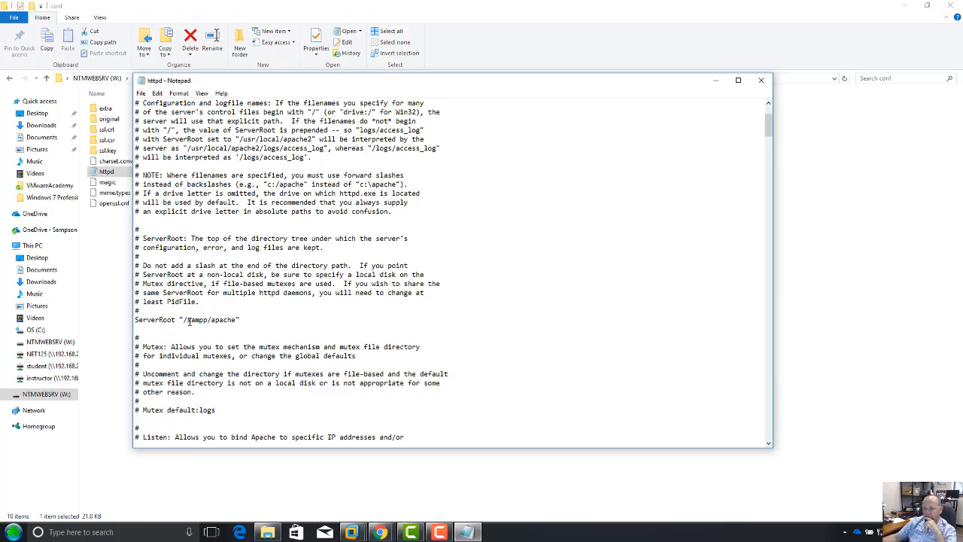
scroll(190, 321, "up", 4)
scroll(190, 321, "down", 9)
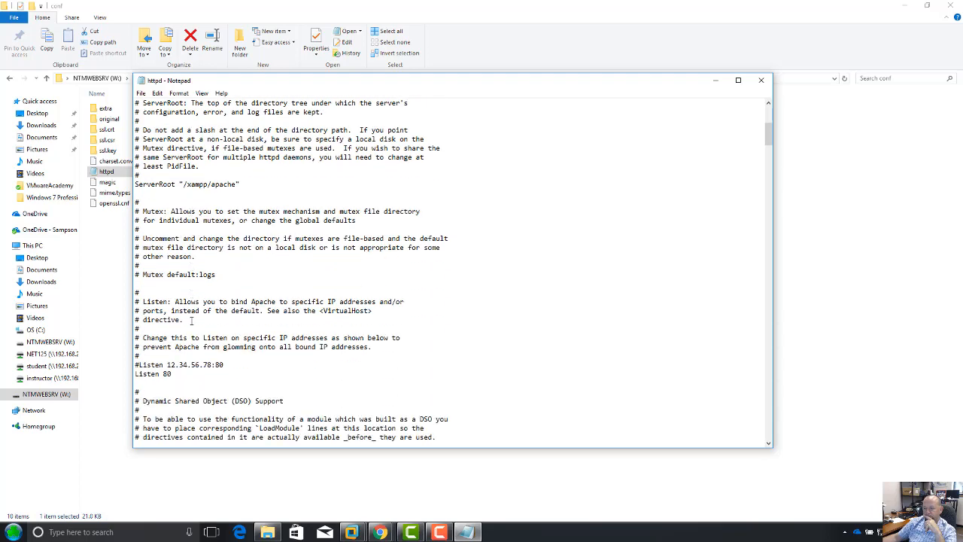
scroll(191, 320, "down", 3)
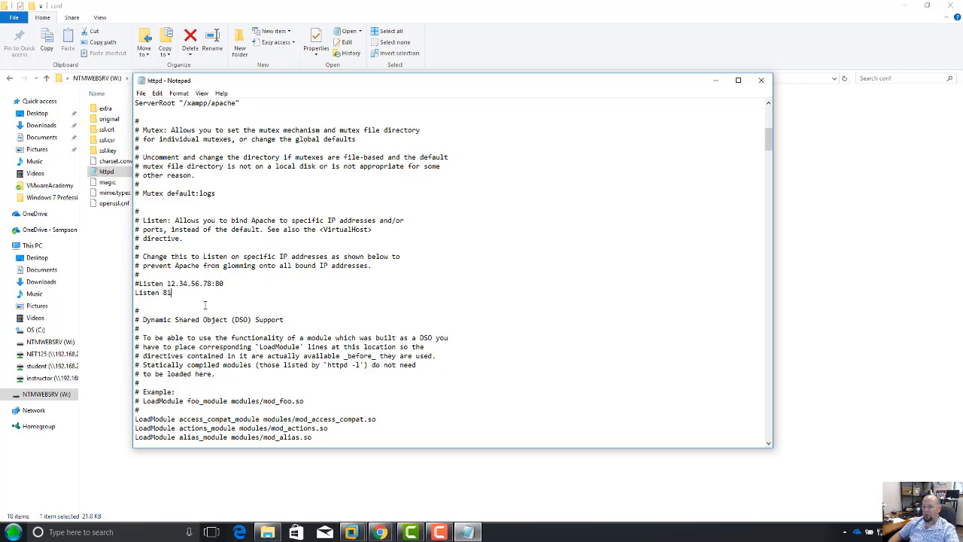
- Set the ServerName directive in the main server configuration section to localhost:81
scroll(251, 368, "down", 15)
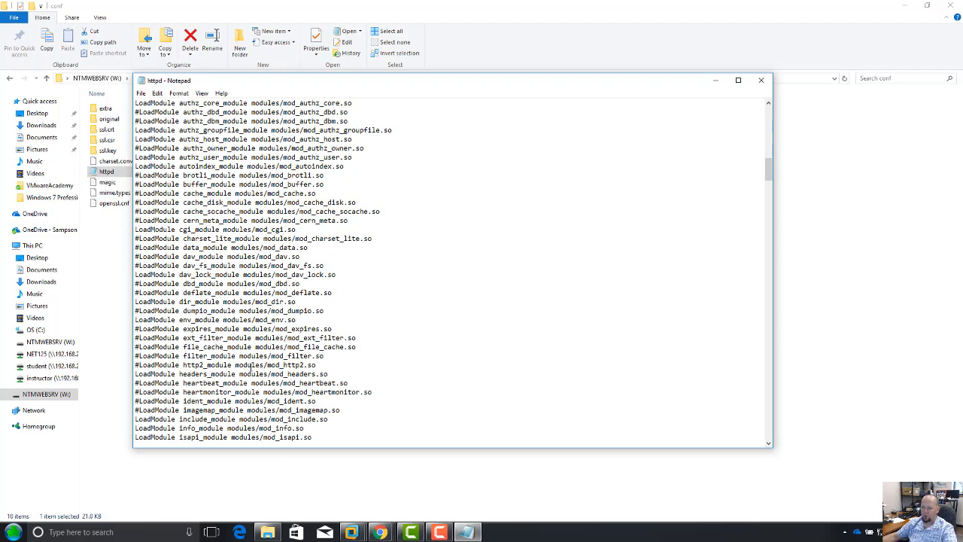
scroll(250, 368, "down", 20)
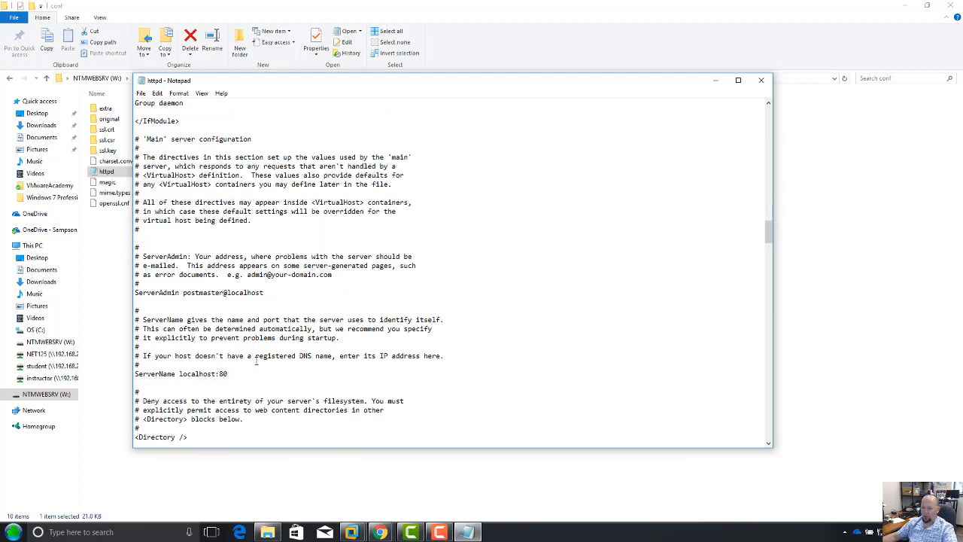
scroll(257, 360, "down", 1)
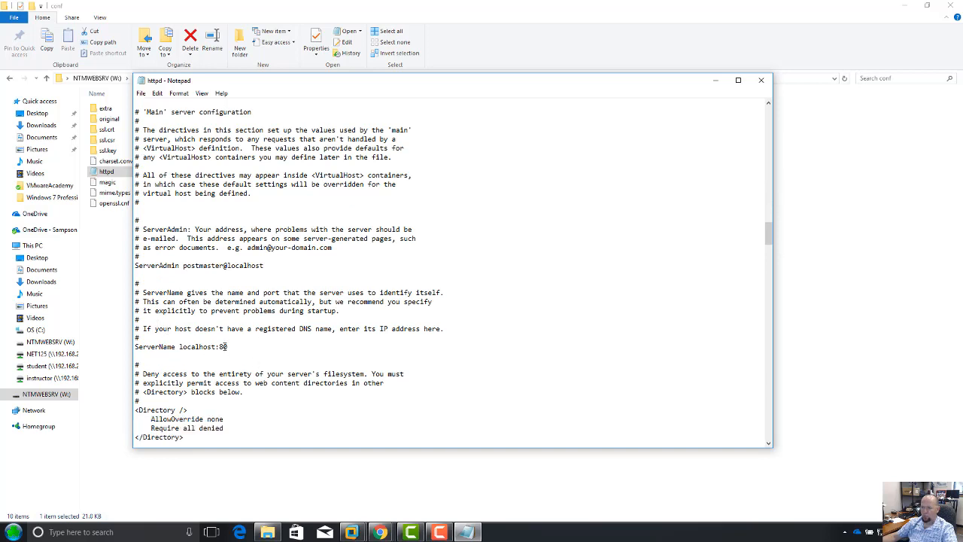
type("1")
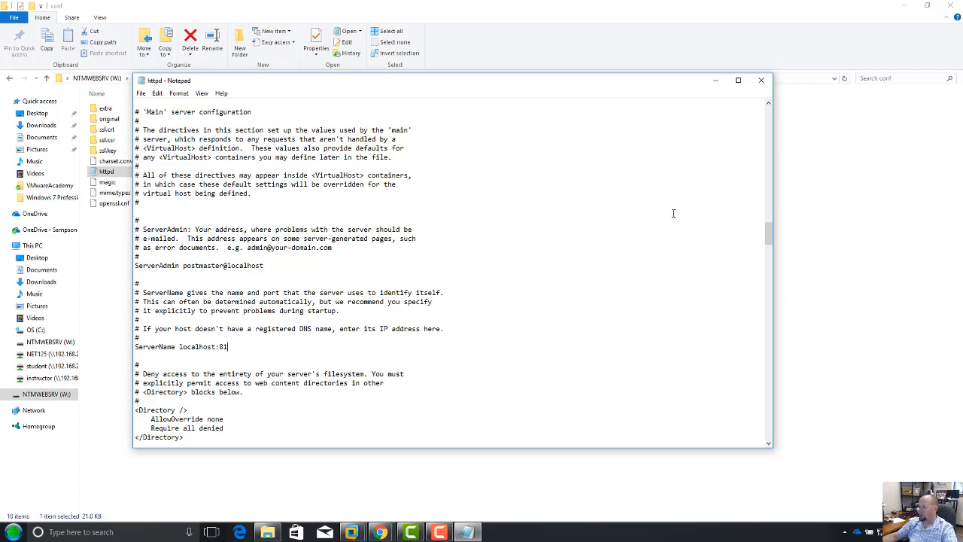
- Save the edited configuration as "httpd.conf" in the conf folder, replacing the existing file, and close Notepad
left_click_drag(769, 234, 770, 252)
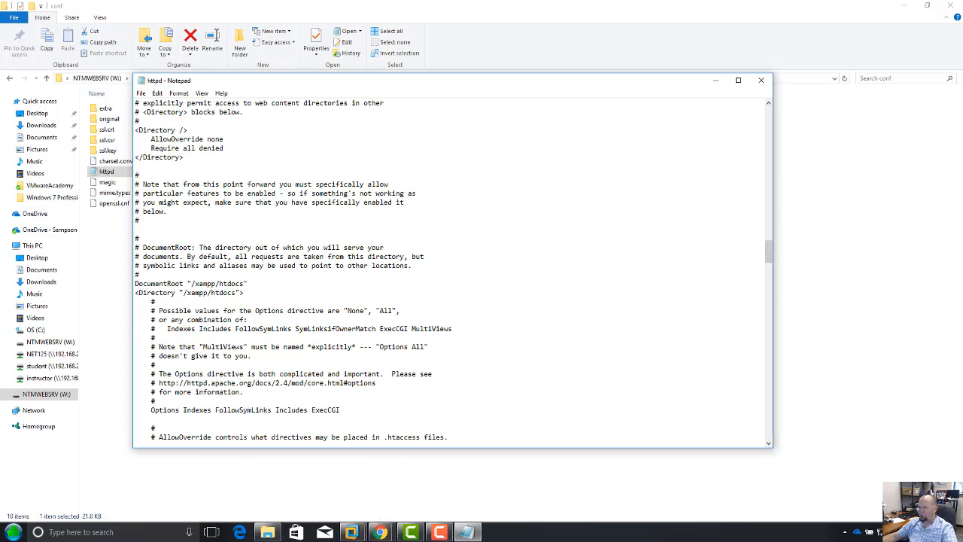
left_click_drag(769, 258, 701, 252)
left_click_drag(695, 111, 692, 105)
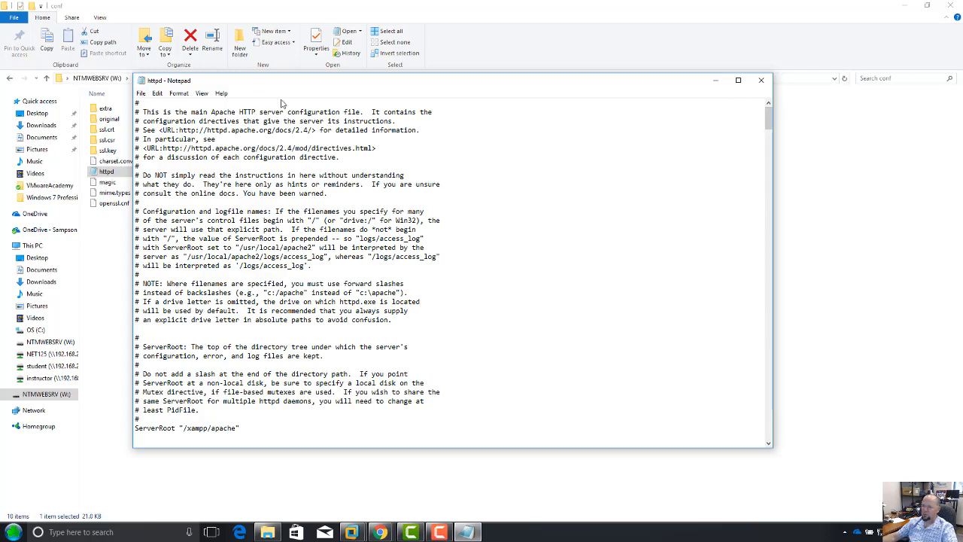
left_click_drag(258, 84, 360, 226)
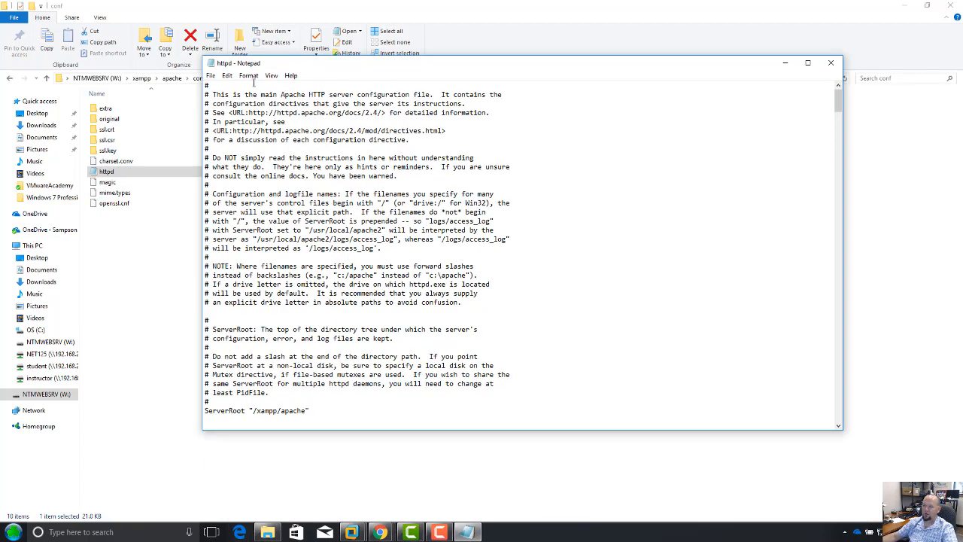
left_click(211, 76)
left_click(233, 121)
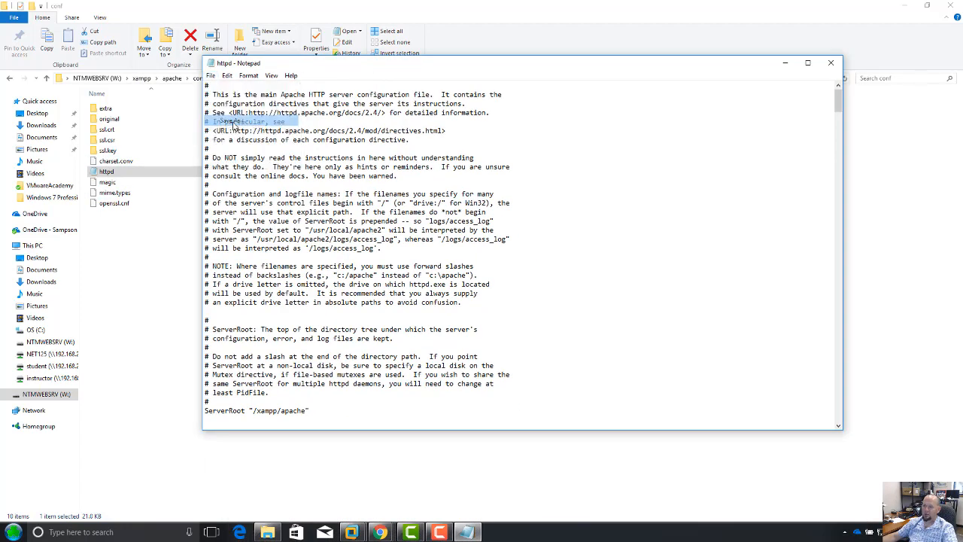
left_click(296, 299)
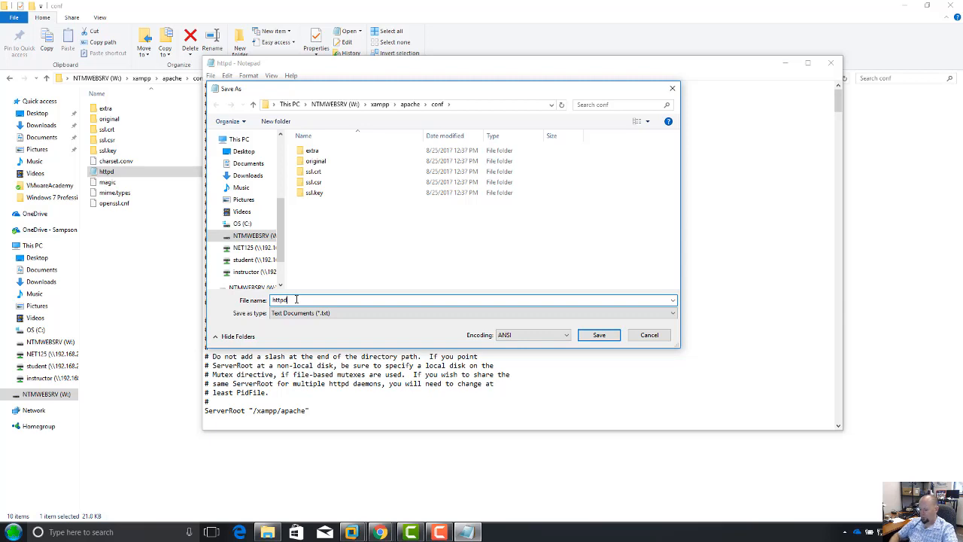
type(".conf\"")
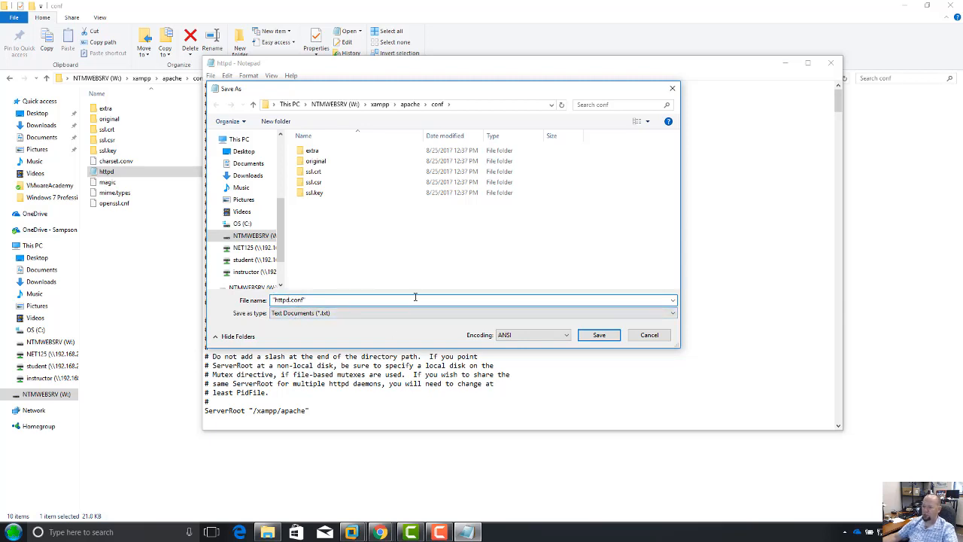
left_click(599, 335)
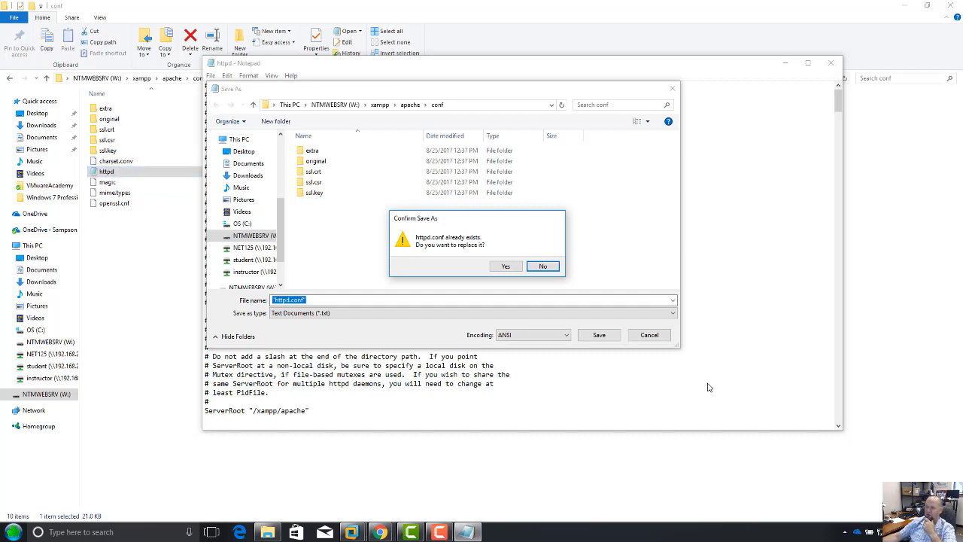
left_click(504, 265)
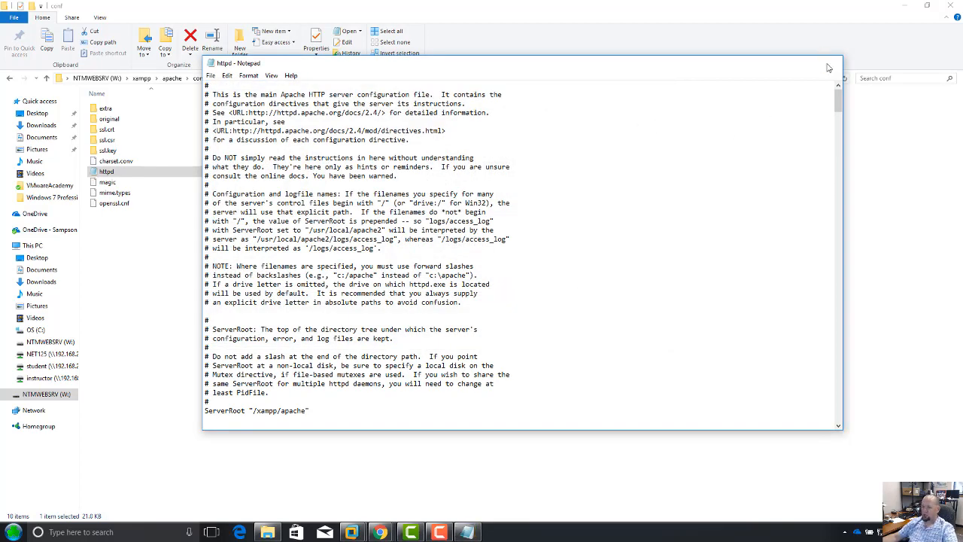
left_click(829, 66)
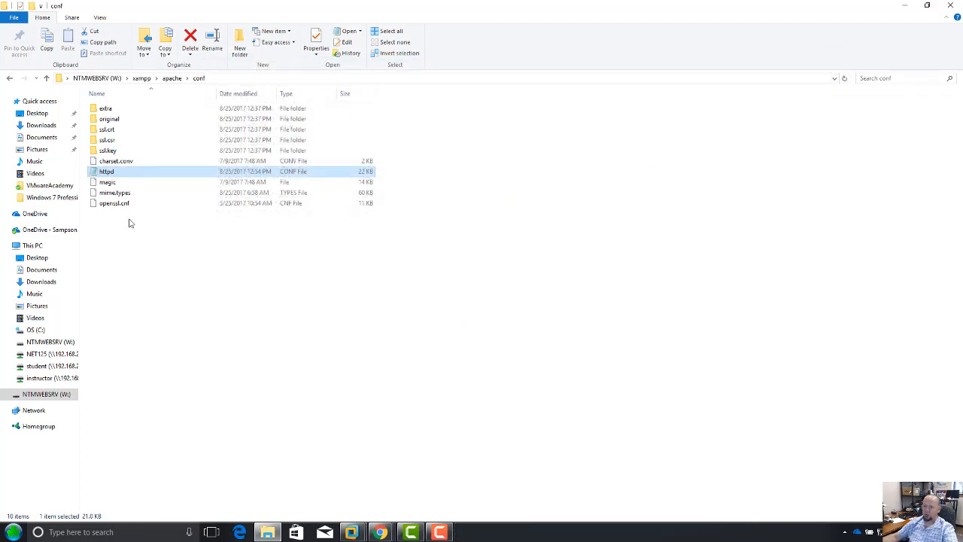
- Launch xampp-control from the xampp folder on the W: drive and save English as its language
left_click(199, 78)
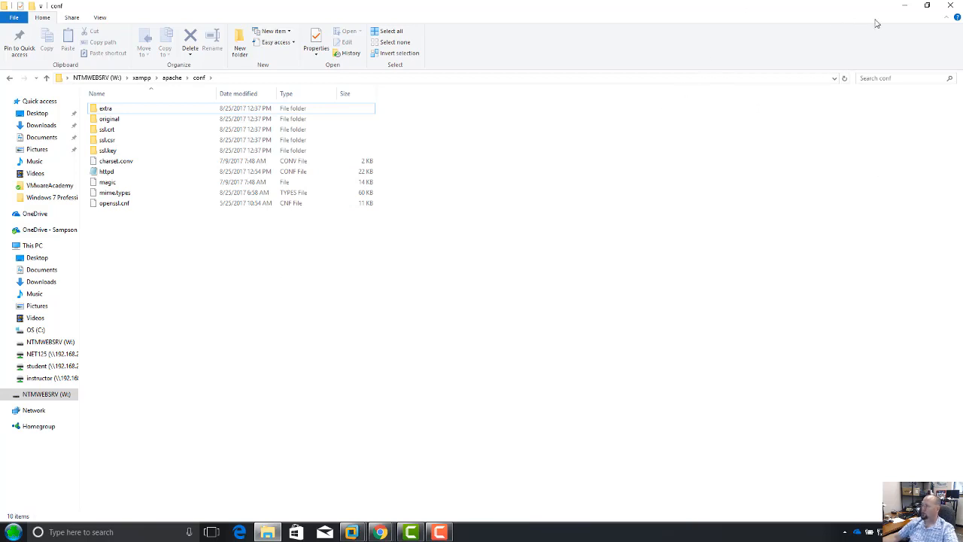
left_click_drag(836, 11, 785, 65)
double_click(785, 65)
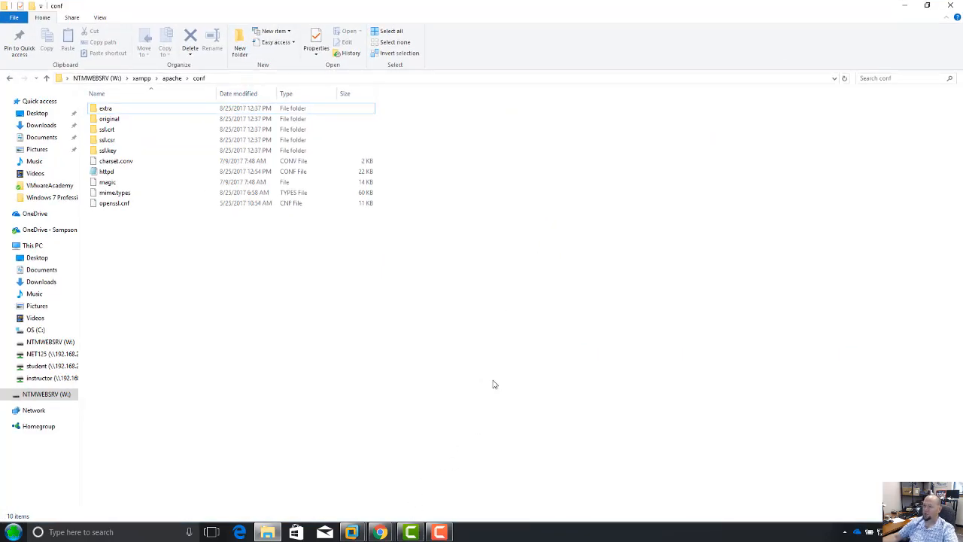
left_click(142, 78)
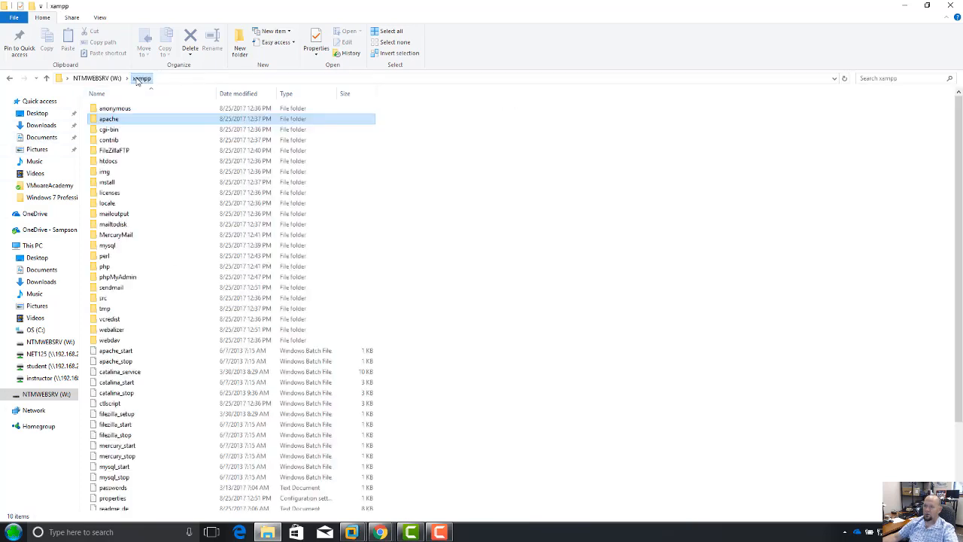
scroll(662, 449, "down", 3)
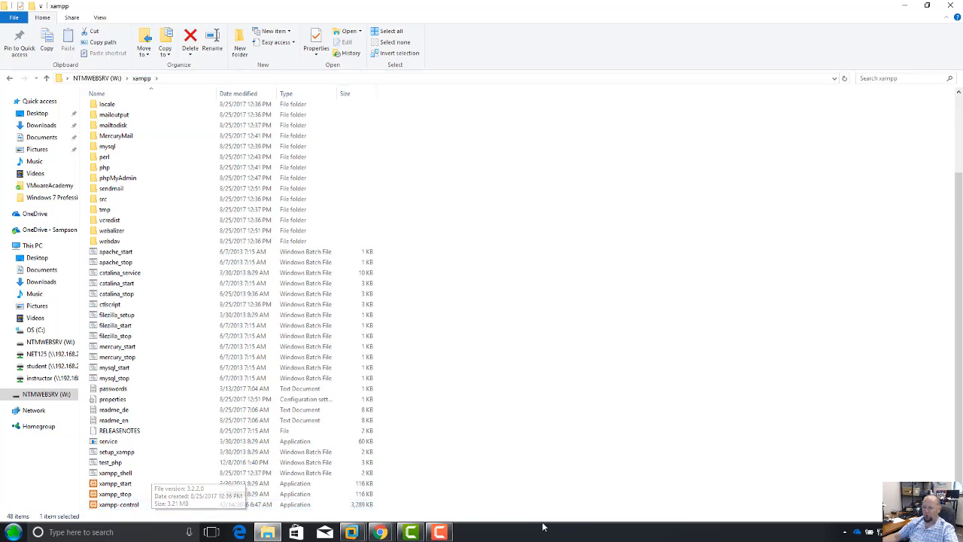
double_click(146, 506)
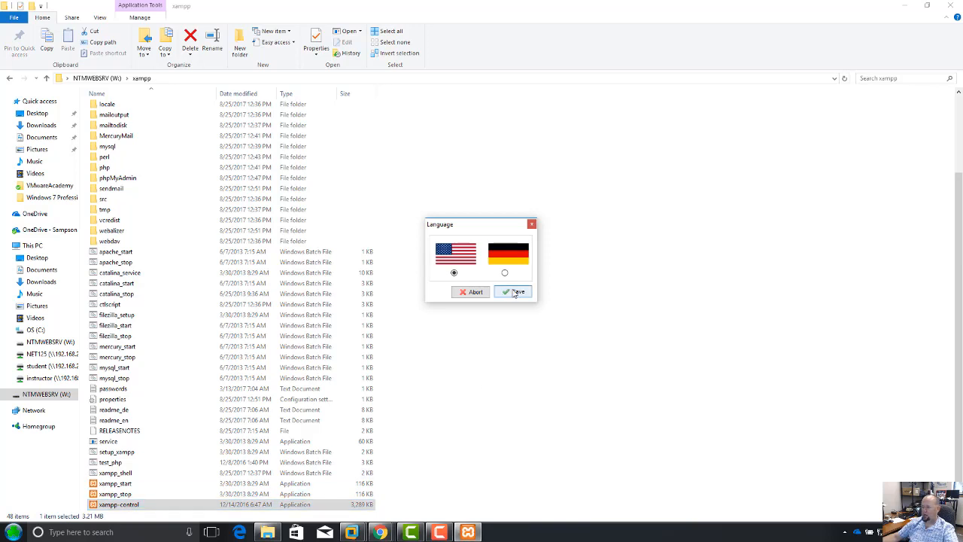
left_click_drag(482, 227, 490, 209)
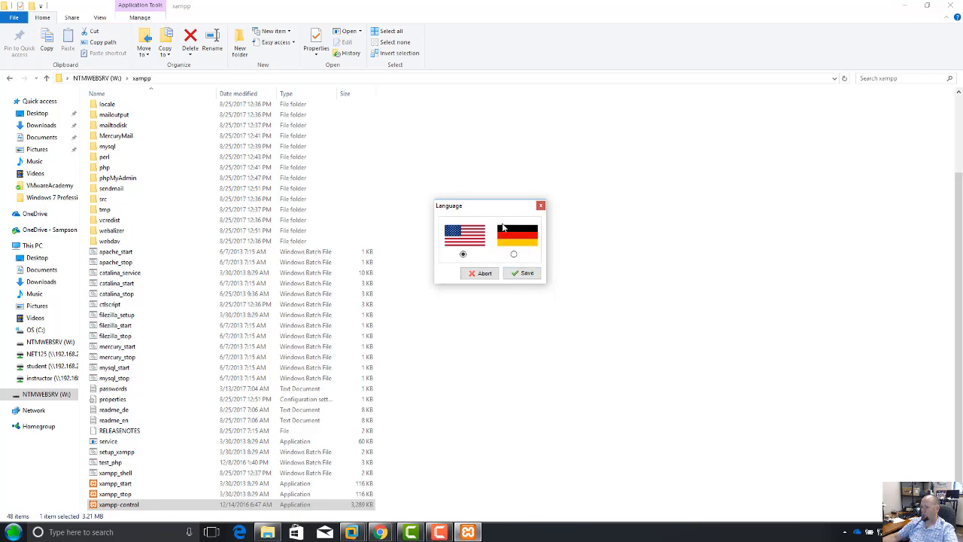
left_click(530, 277)
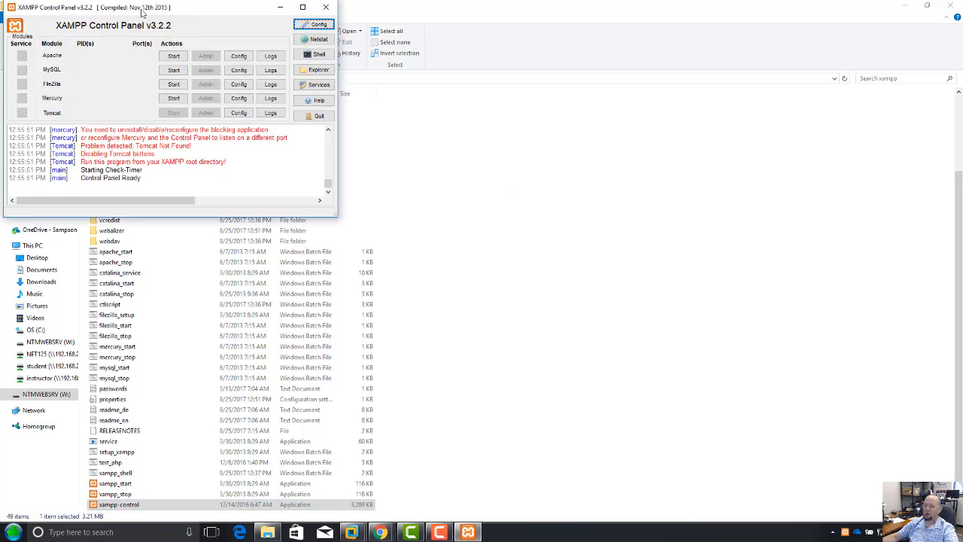
- Move the XAMPP Control Panel to the open area beside the file list and open Apache's httpd.conf from it
left_click_drag(140, 9, 461, 189)
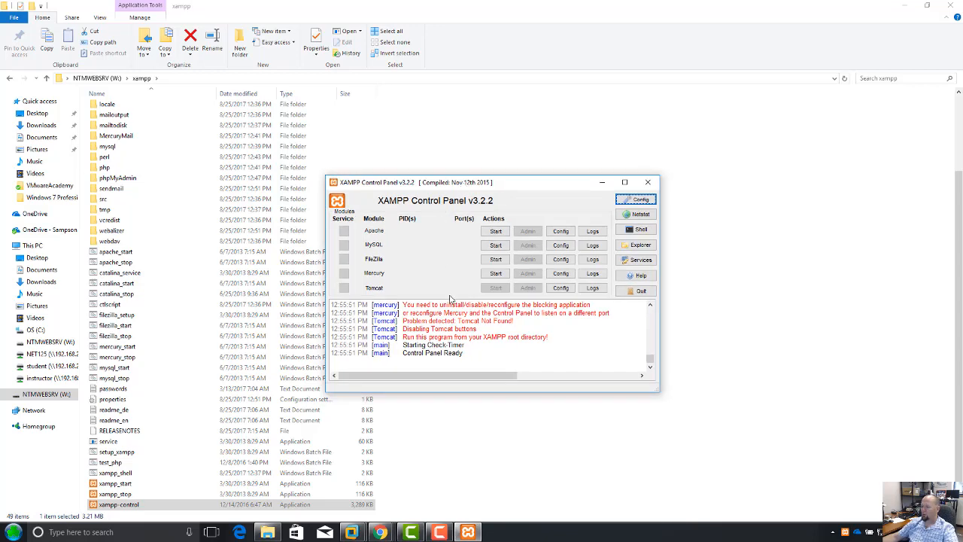
left_click_drag(401, 305, 528, 346)
left_click(530, 349)
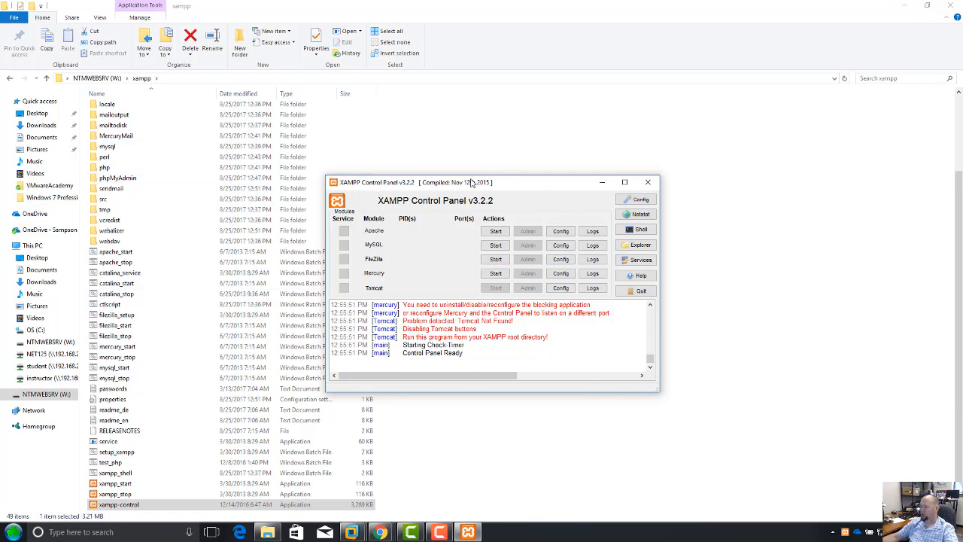
left_click_drag(513, 191, 628, 217)
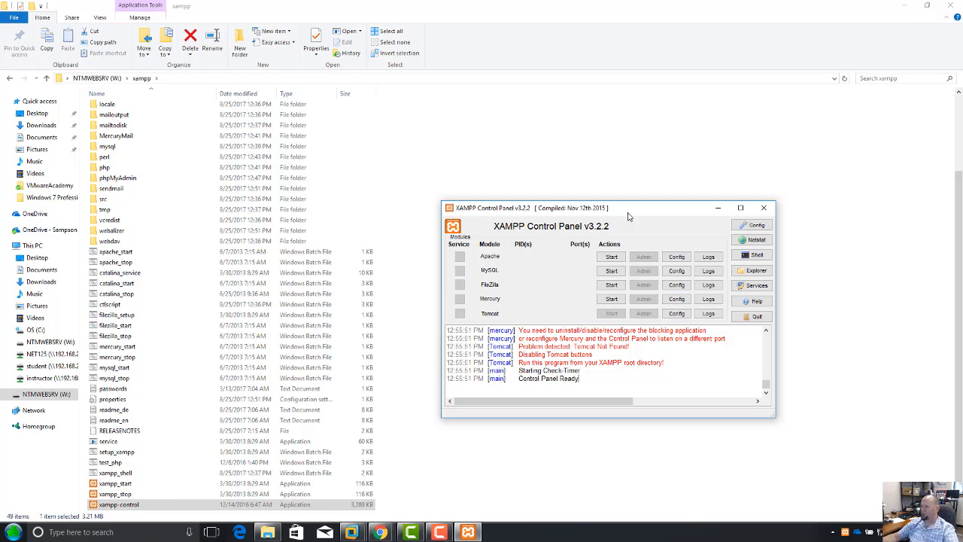
left_click_drag(628, 217, 622, 201)
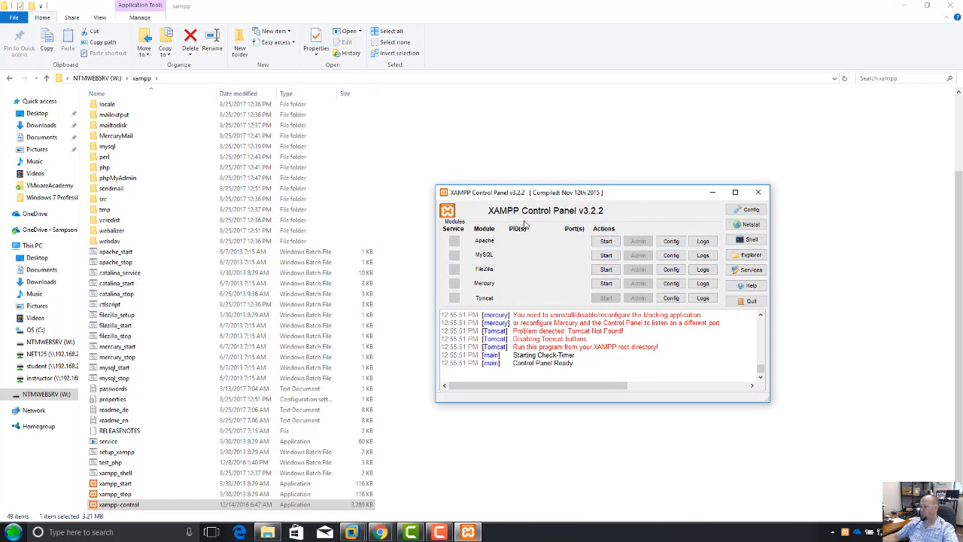
left_click(671, 241)
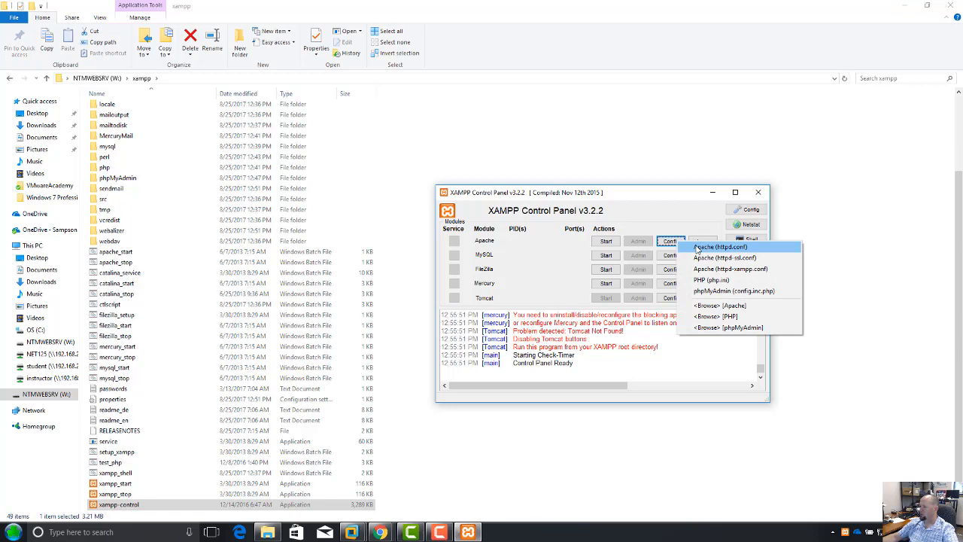
left_click(697, 248)
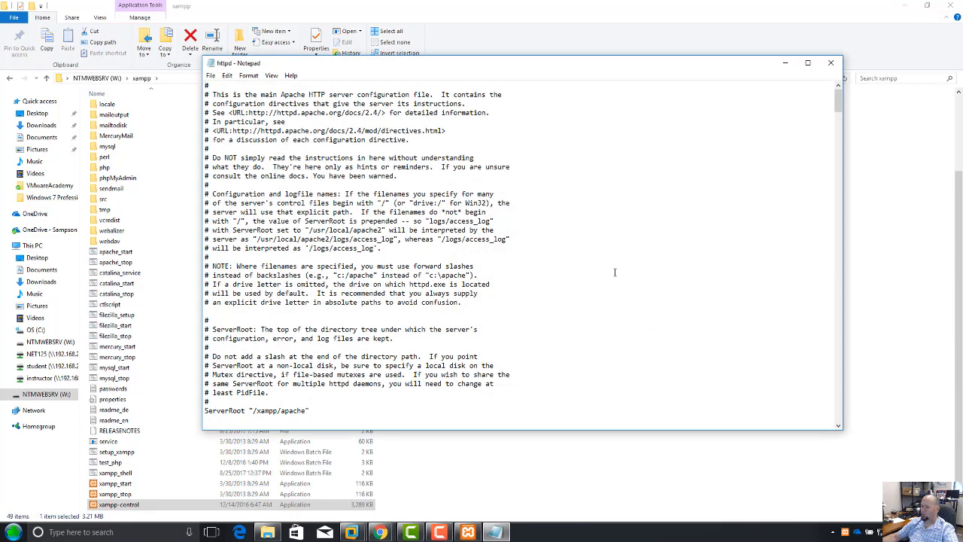
- Review httpd.conf and search it for 81 to check the Listen and ServerName port settings, and close the file
scroll(367, 210, "down", 3)
scroll(367, 209, "down", 7)
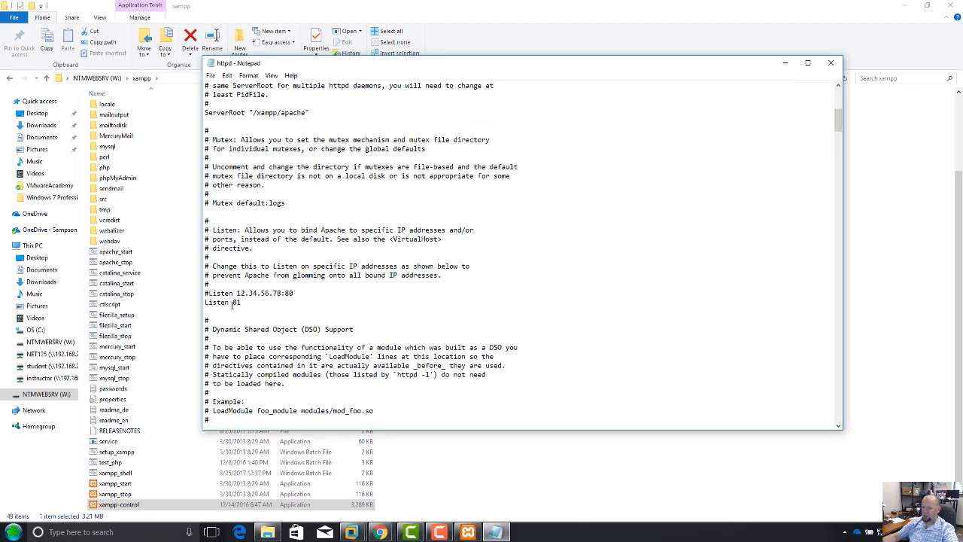
scroll(232, 304, "down", 20)
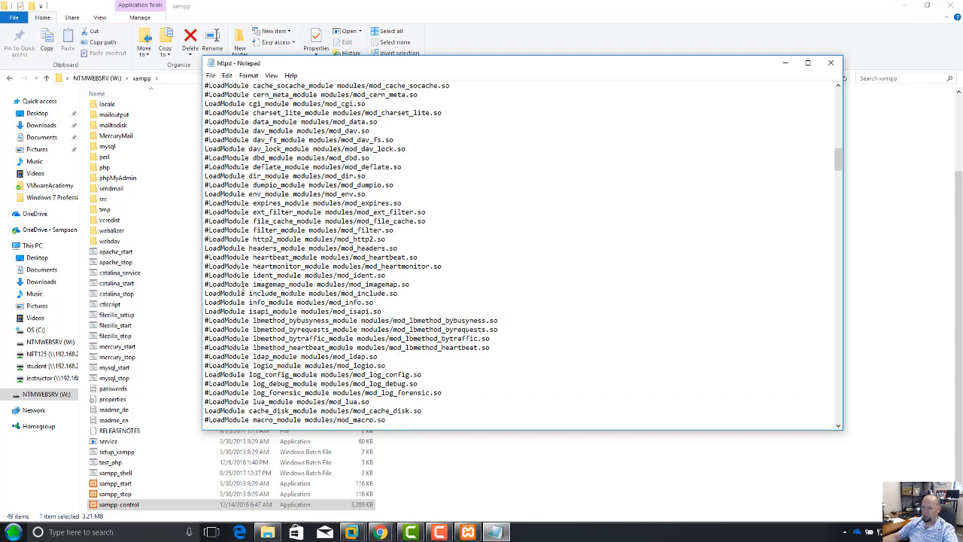
scroll(242, 294, "down", 11)
left_click_drag(837, 181, 838, 272)
scroll(283, 103, "down", 18)
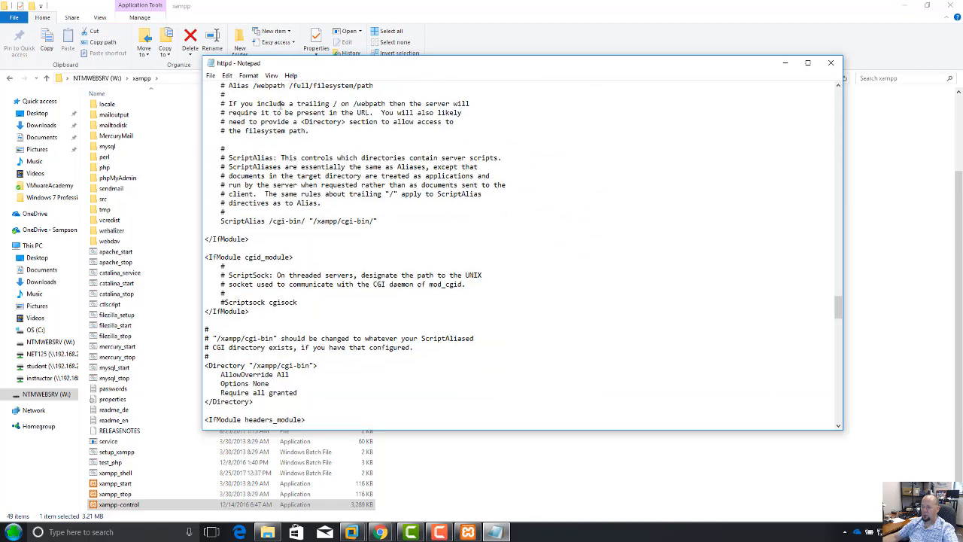
scroll(283, 103, "down", 20)
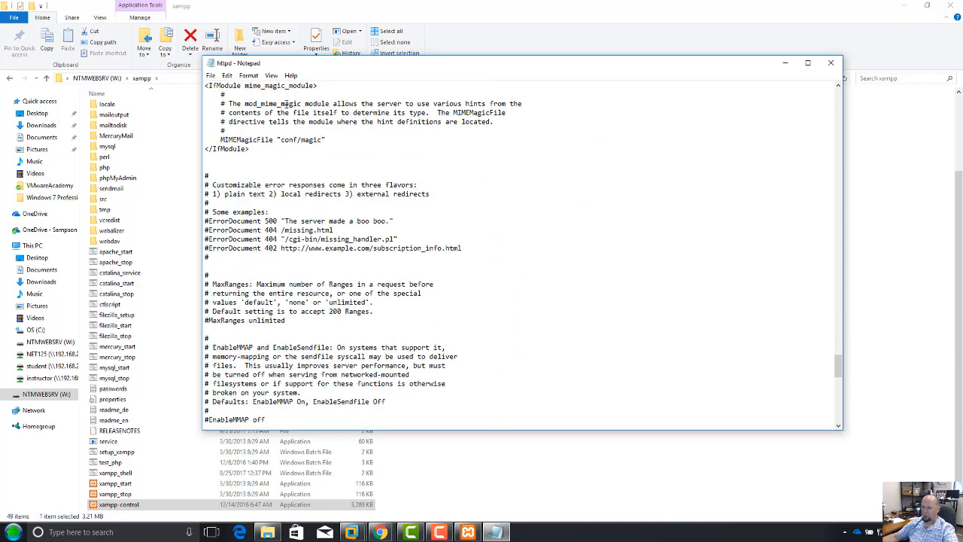
key("ctrl+f")
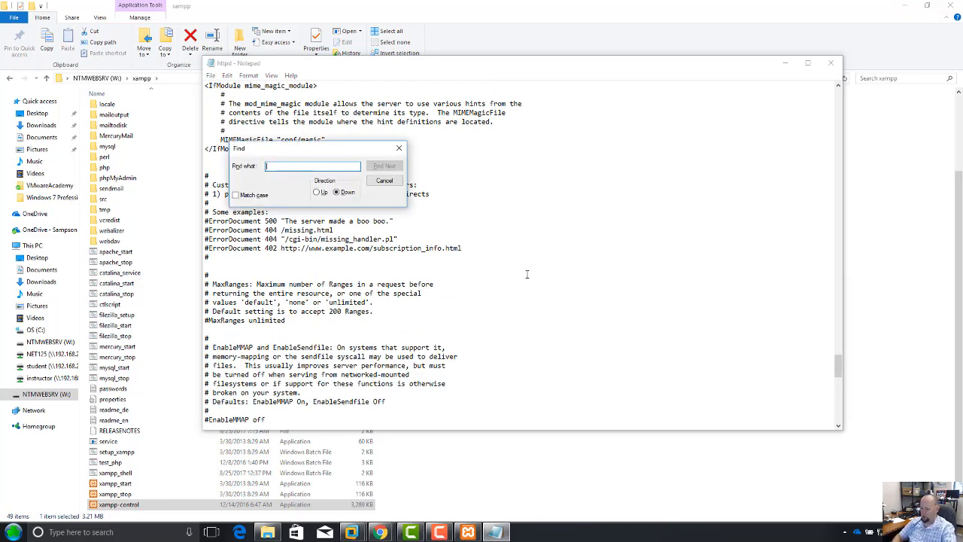
type("81")
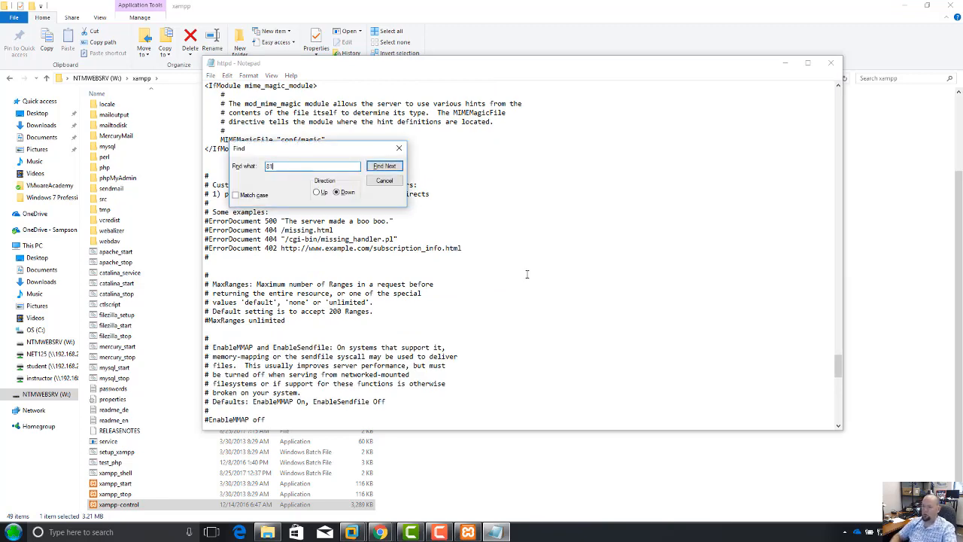
left_click(391, 167)
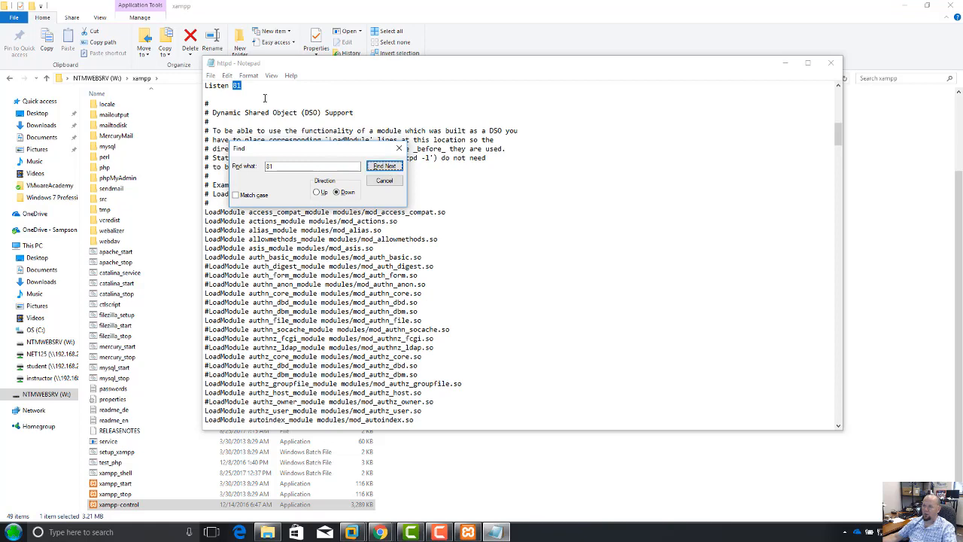
left_click(384, 166)
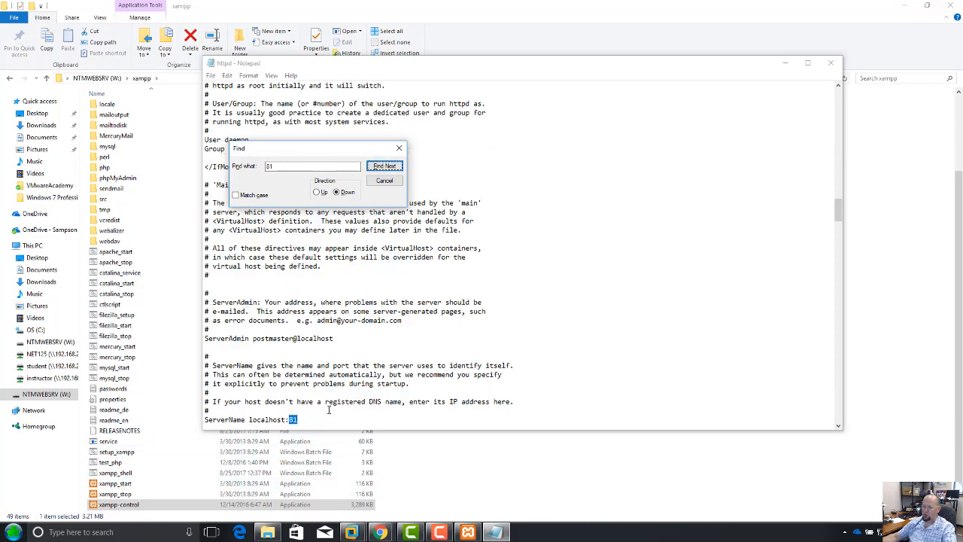
left_click(399, 150)
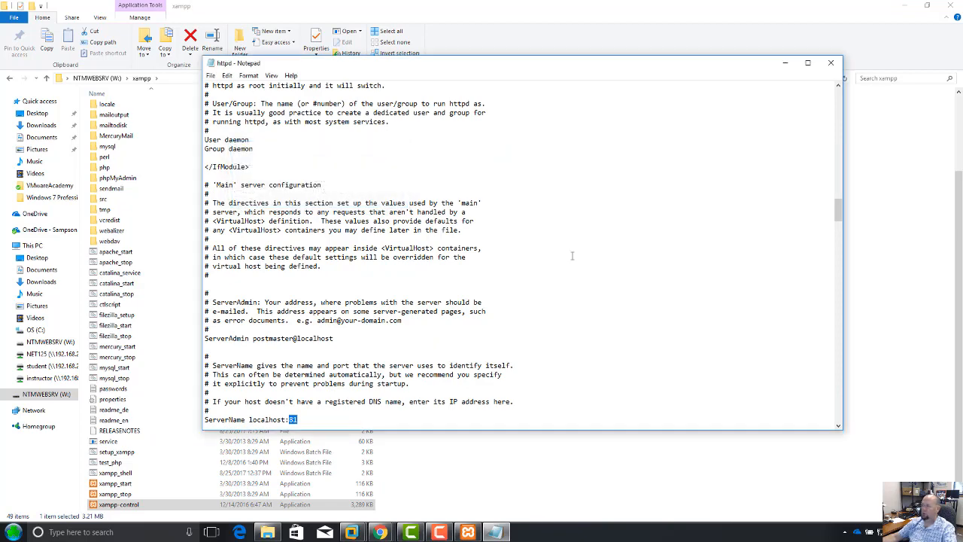
left_click(832, 63)
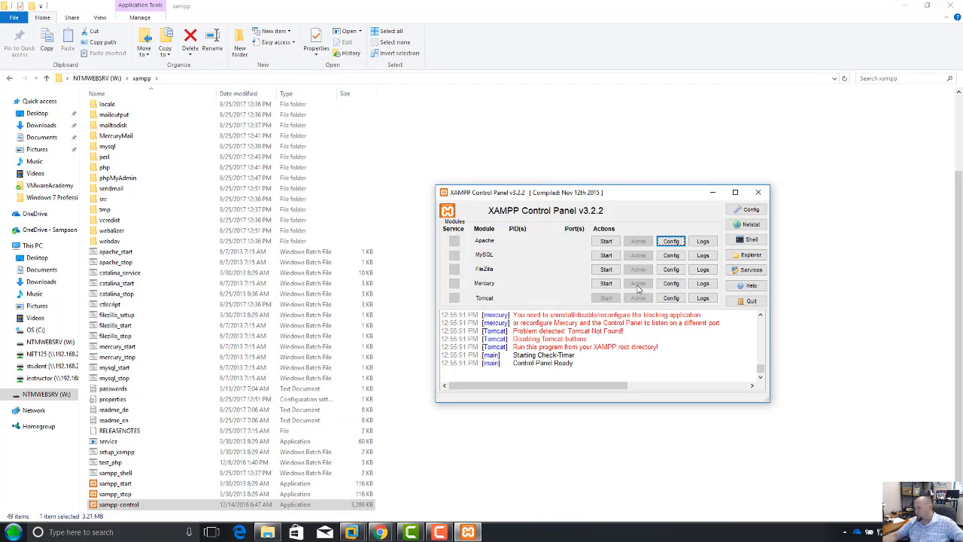
- Open Apache's httpd-ssl.conf from the XAMPP Control Panel
left_click(682, 242)
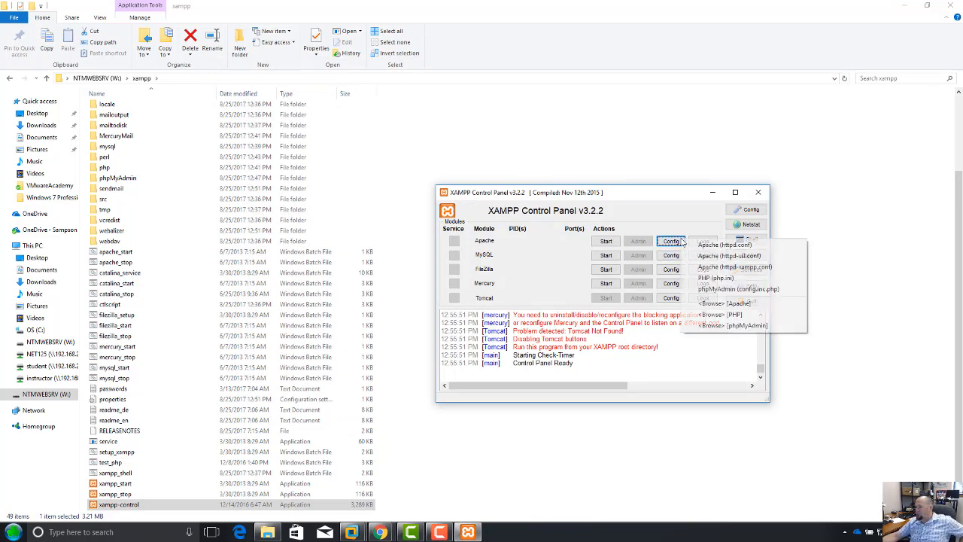
left_click(721, 256)
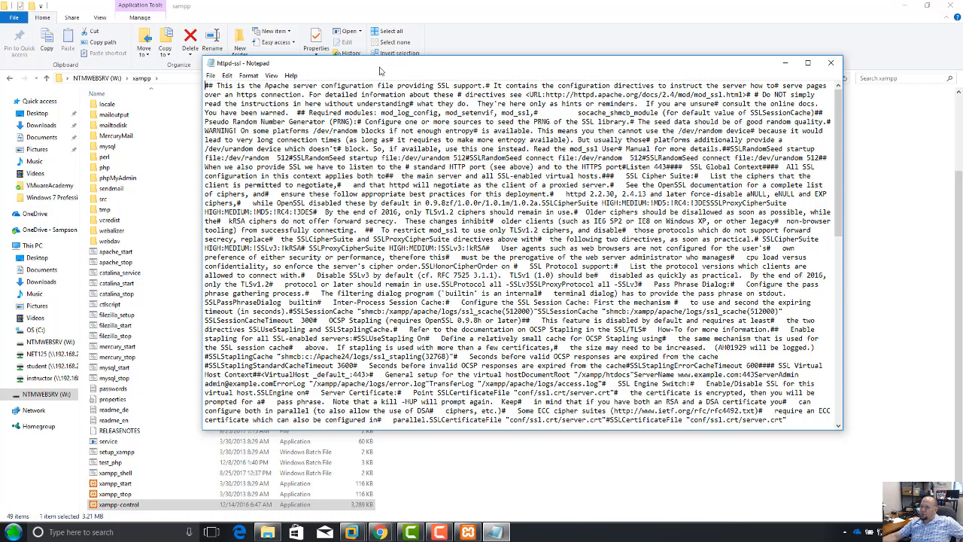
left_click(248, 76)
left_click(260, 88)
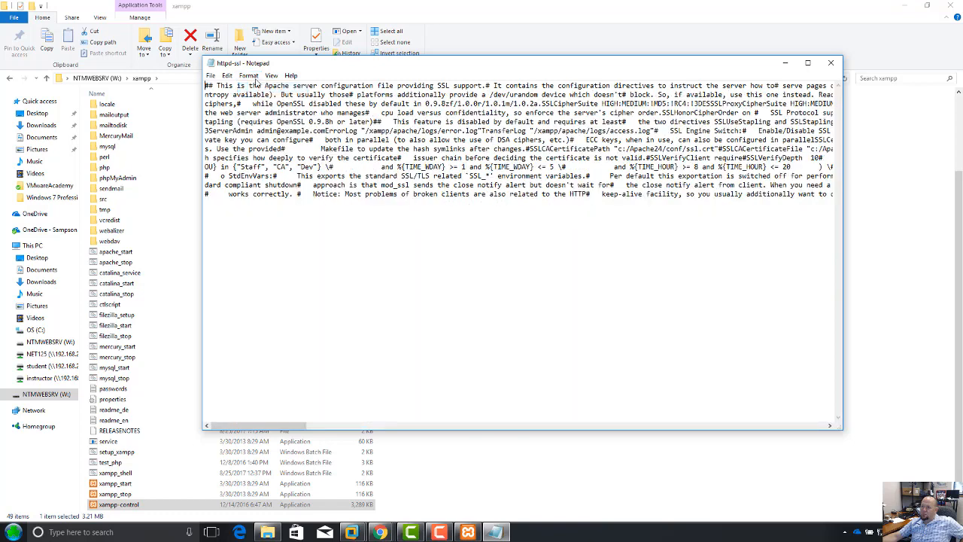
left_click(248, 75)
left_click(263, 88)
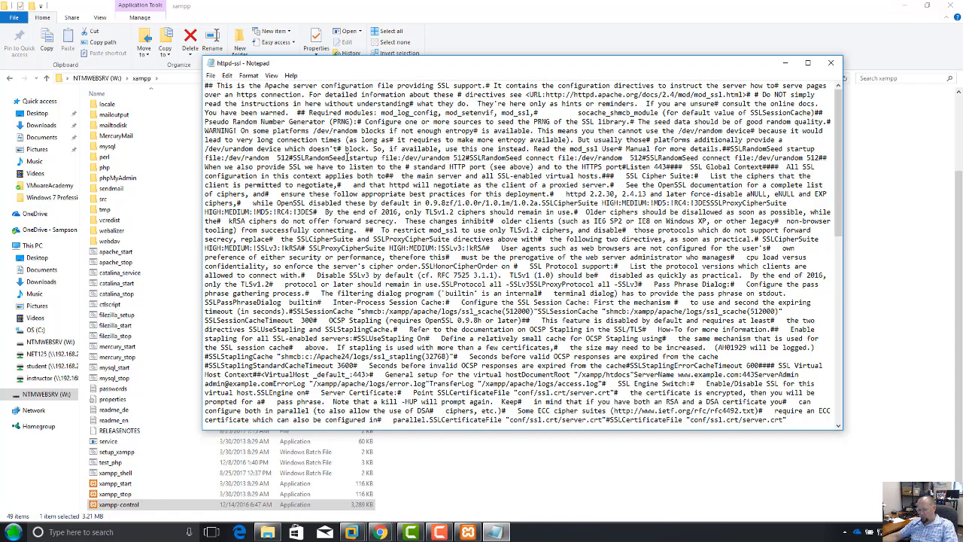
- Search httpd-ssl.conf for 443 and insert a # directly in front of the Listen 443 directive to comment it out
key("ctrl+f")
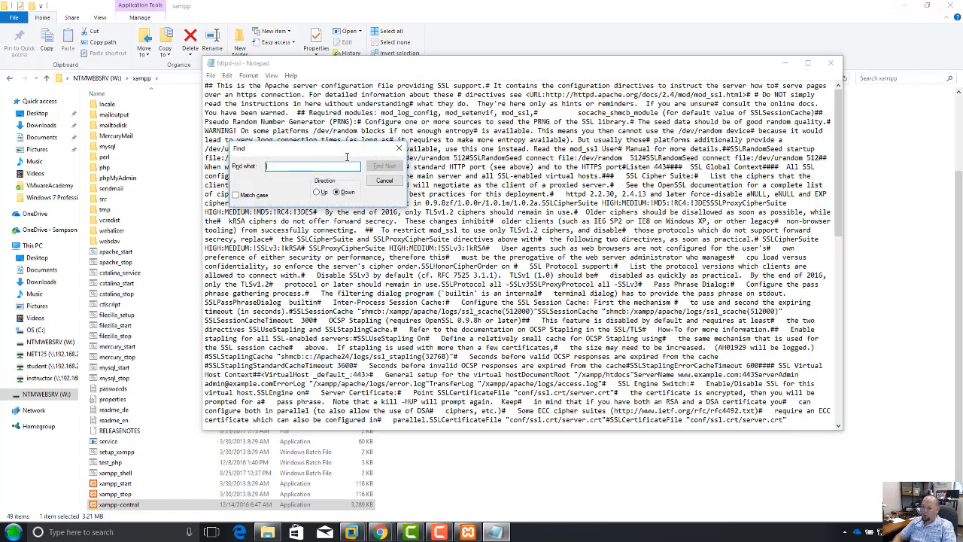
type("443")
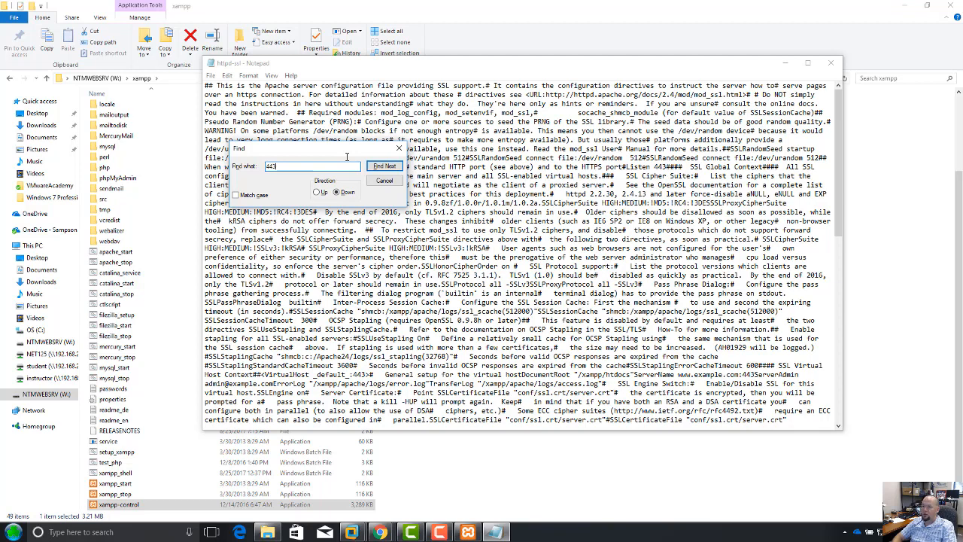
key("Return")
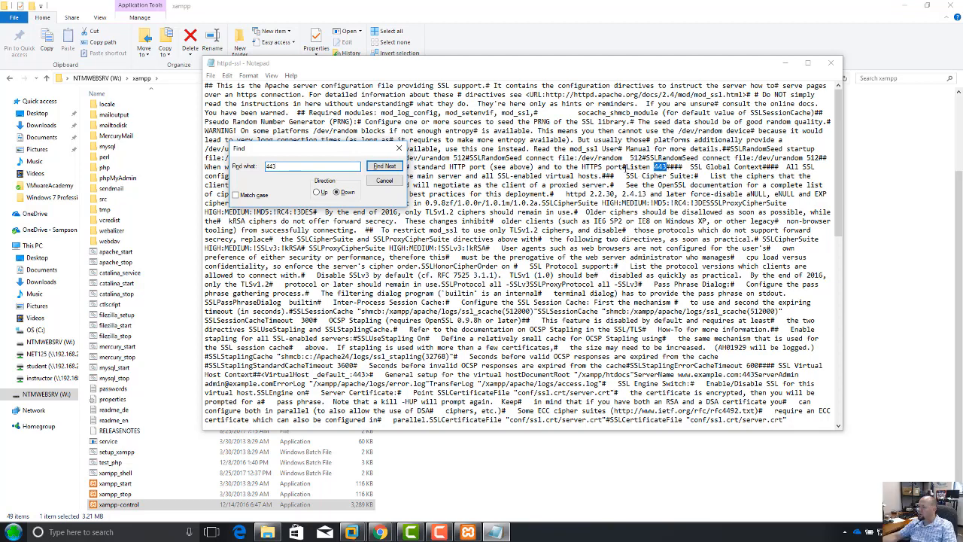
left_click(625, 166)
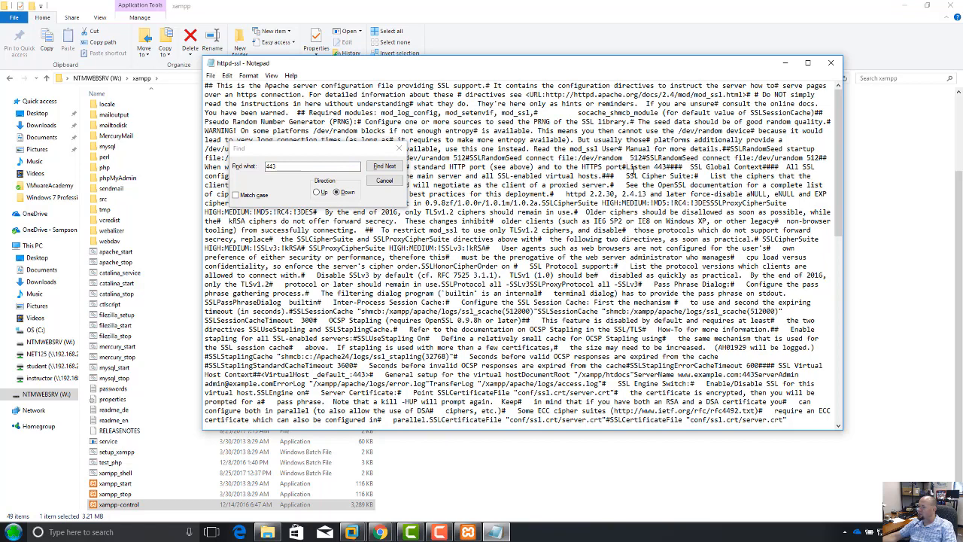
type("#")
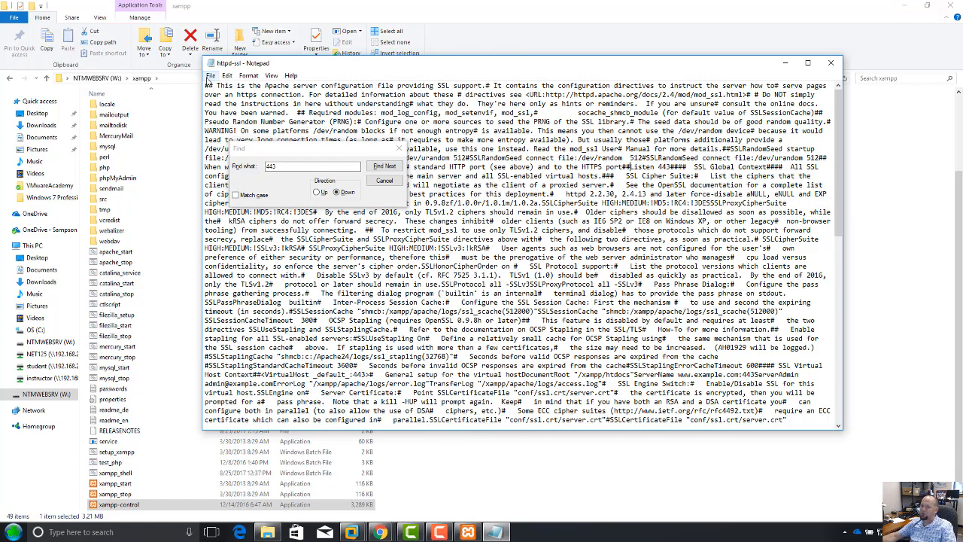
- Save the edited SSL configuration as "httpd-ssl.conf" in the extra folder, replacing the existing file, and close Notepad
left_click(210, 75)
left_click(232, 120)
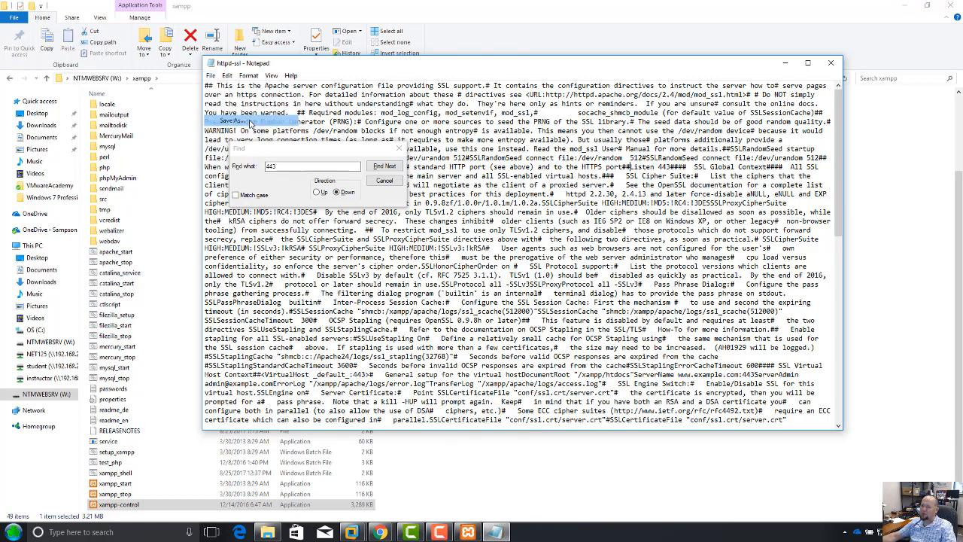
left_click(319, 299)
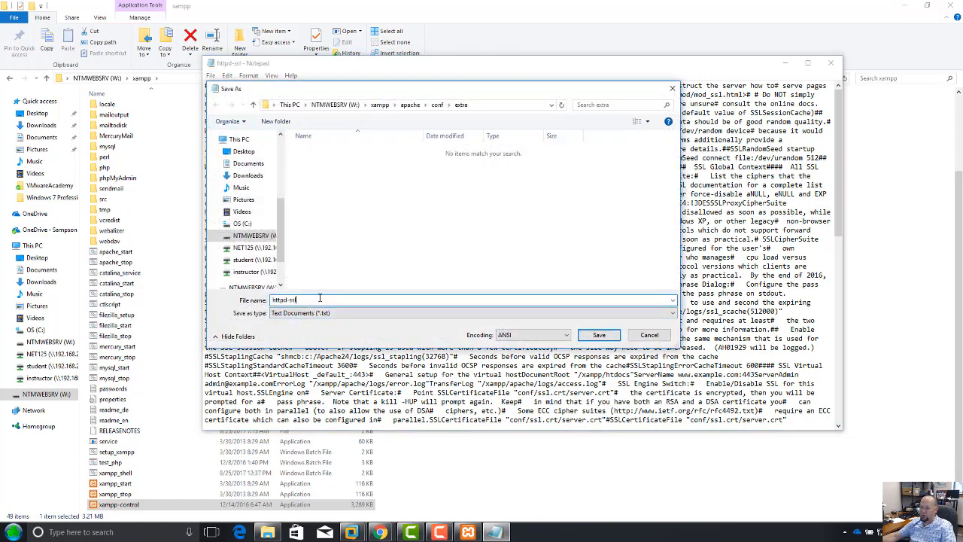
type(".conf")
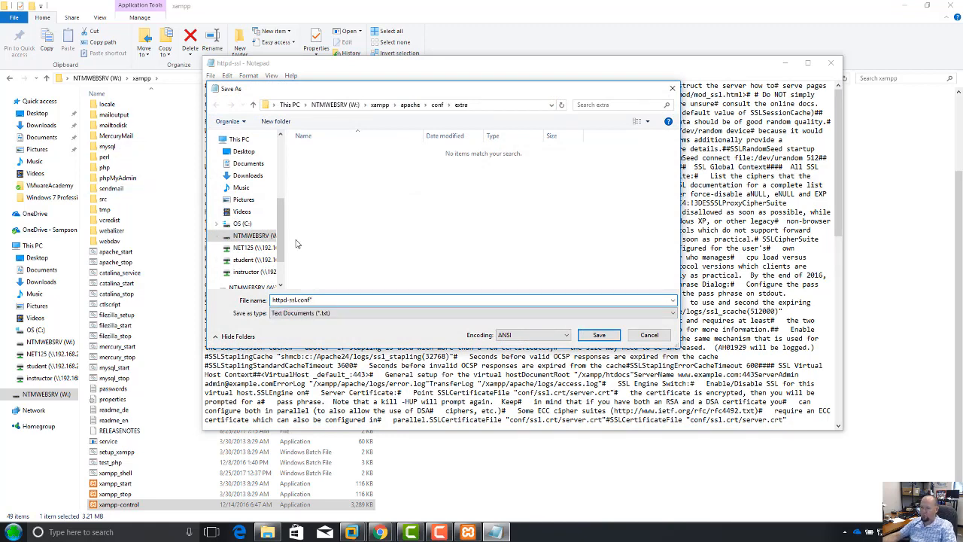
type("\"")
type("\"")
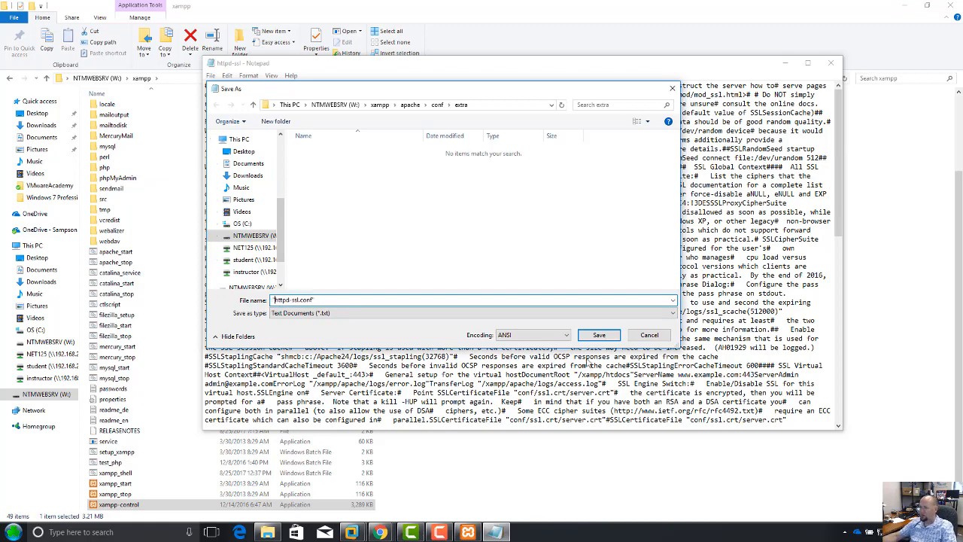
left_click(593, 336)
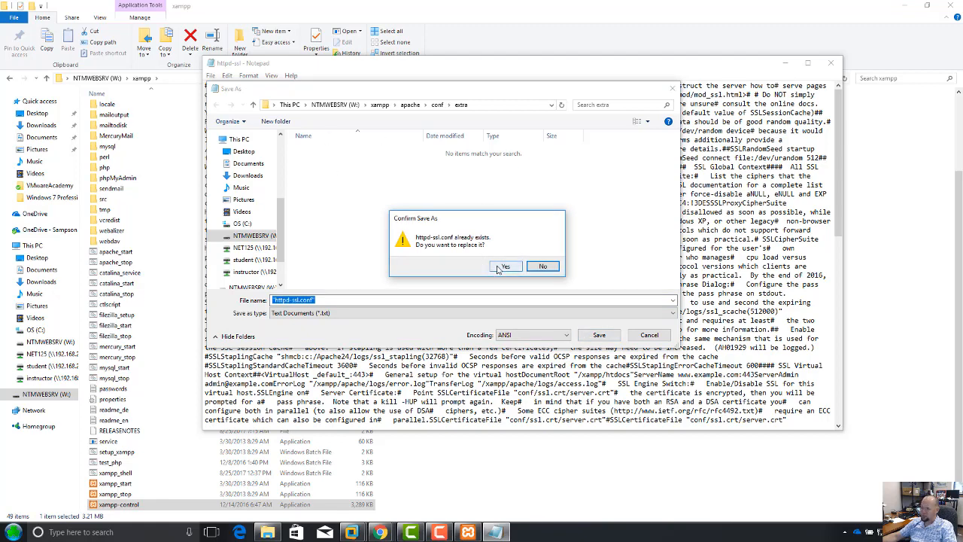
left_click(502, 267)
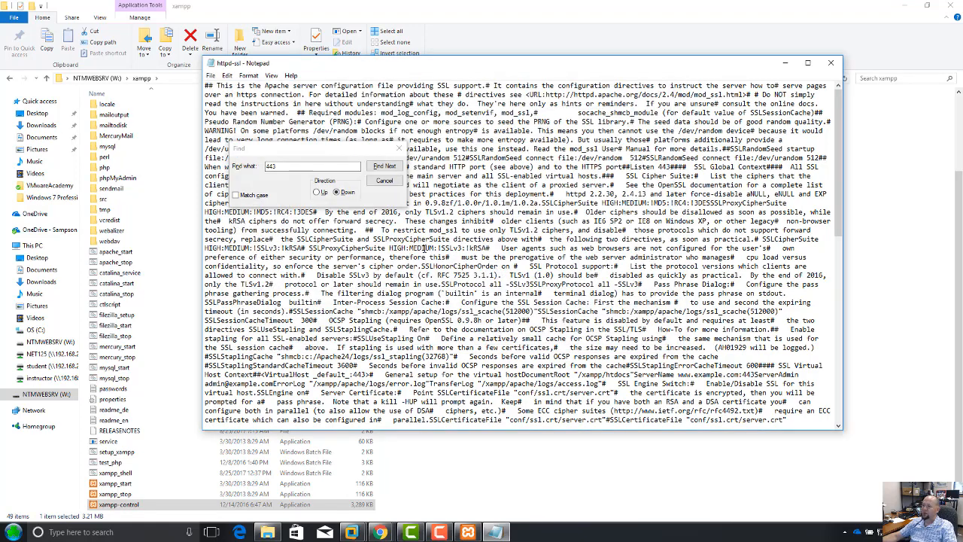
left_click(830, 63)
- Try to start the Apache module from the XAMPP Control Panel, keeping its window in the open area
left_click_drag(640, 195, 647, 172)
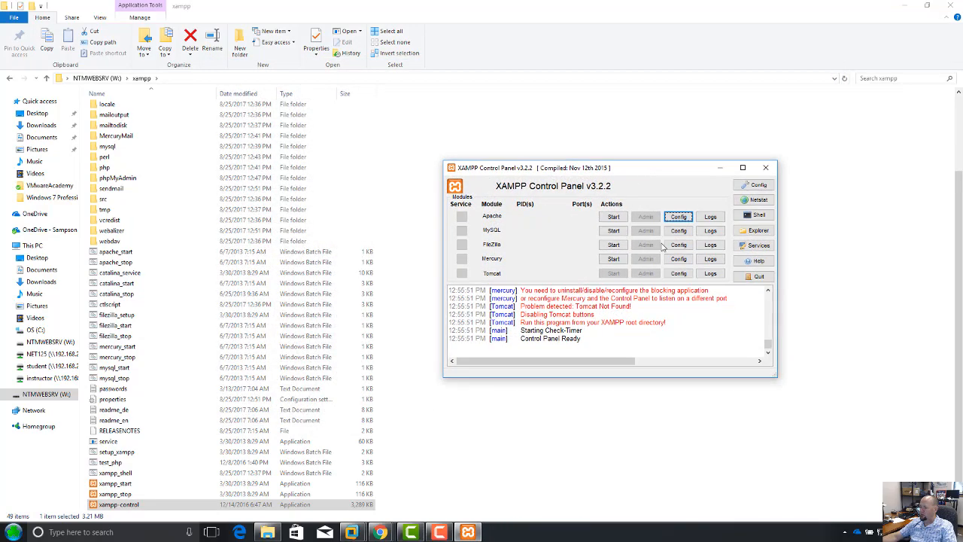
left_click(615, 217)
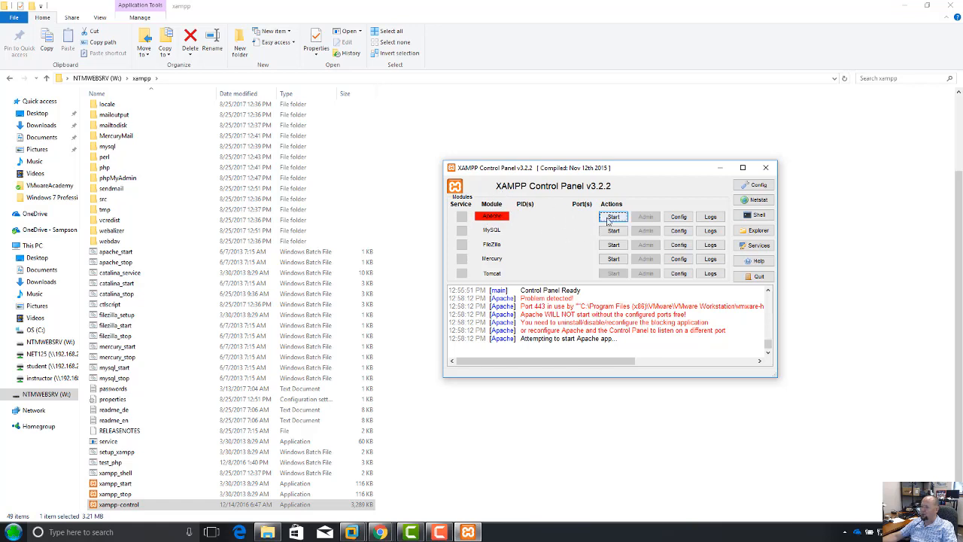
left_click_drag(662, 171, 672, 164)
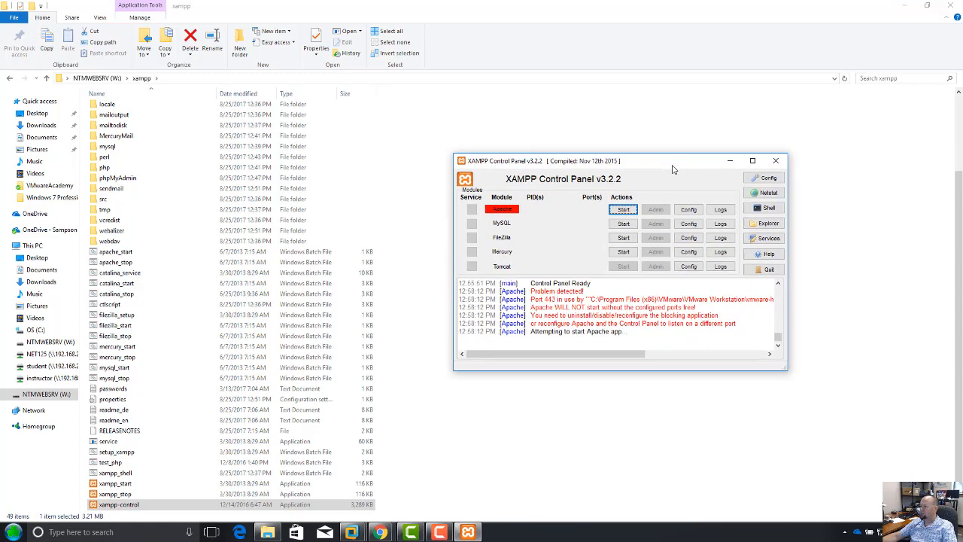
- Open the Netstat list of TCP listening sockets, examine which programs occupy which ports, and close it
left_click(766, 194)
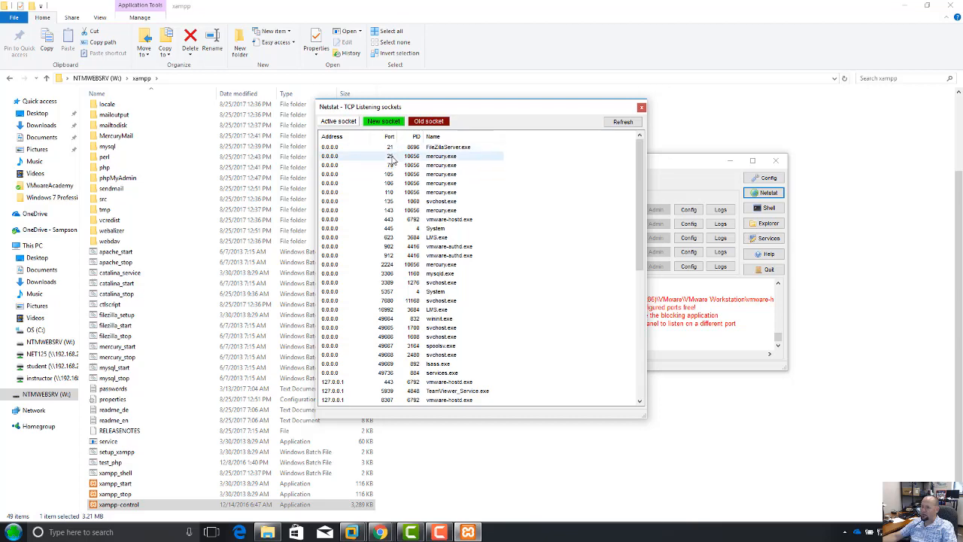
scroll(397, 340, "down", 9)
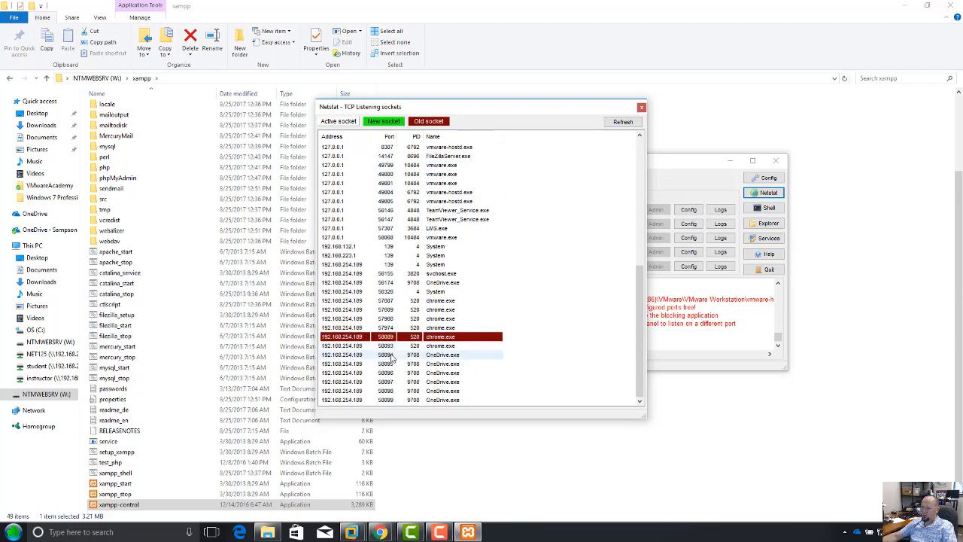
scroll(395, 350, "up", 5)
scroll(391, 363, "up", 5)
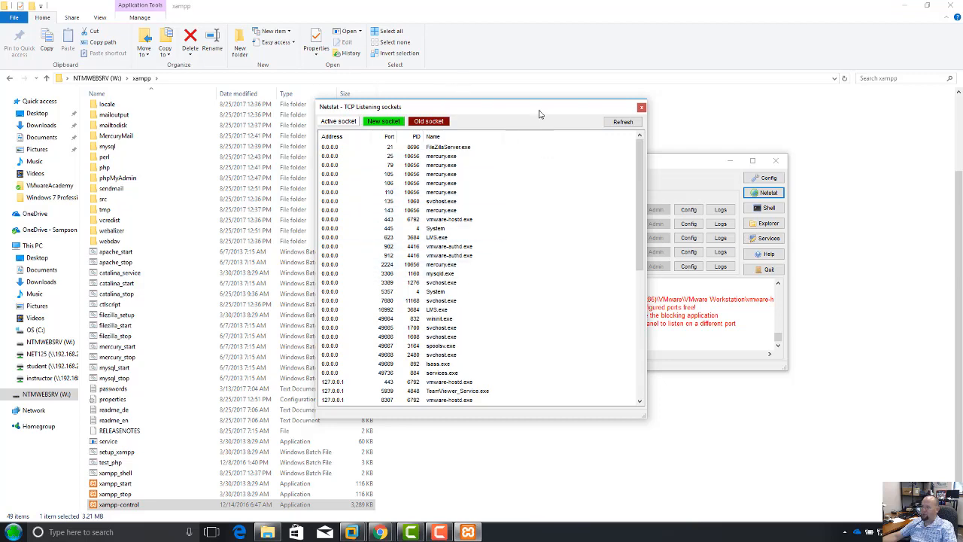
left_click_drag(539, 113, 487, 106)
left_click(589, 101)
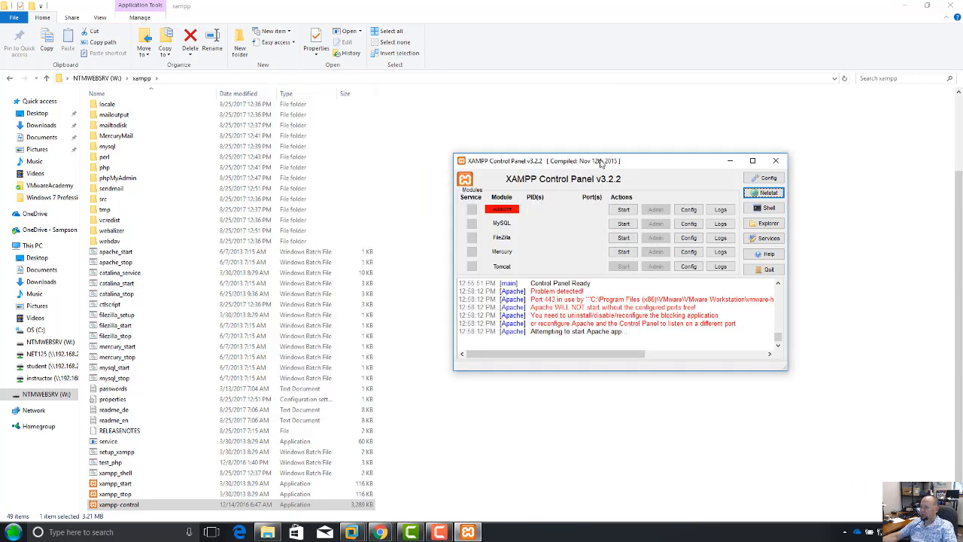
- Reposition the XAMPP Control Panel and try again to start the Apache module
left_click_drag(600, 162, 595, 134)
left_click(617, 184)
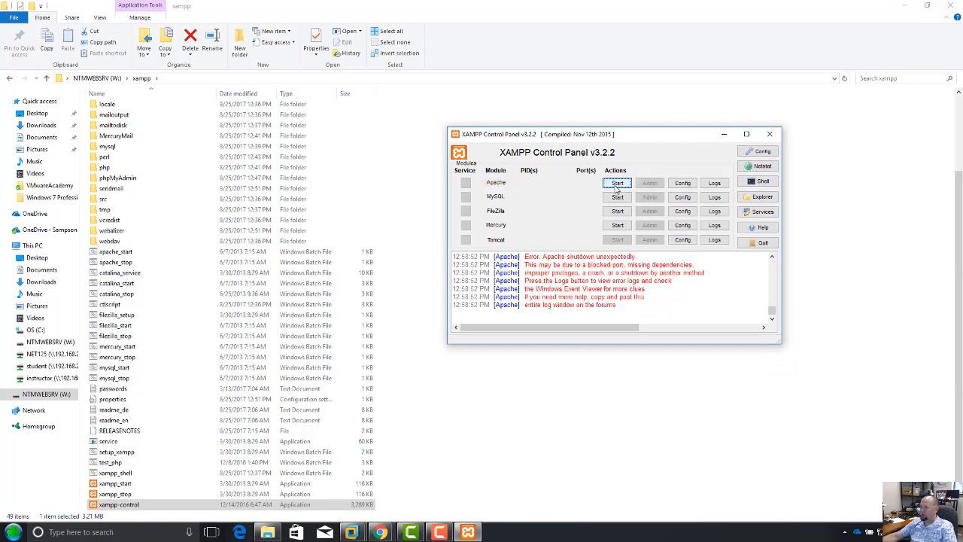
left_click(616, 185)
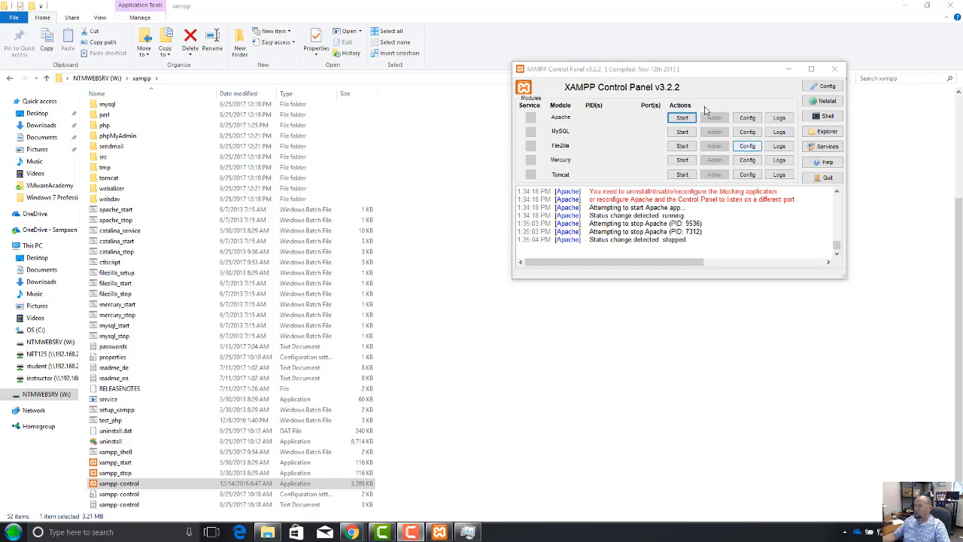
left_click_drag(659, 70, 657, 74)
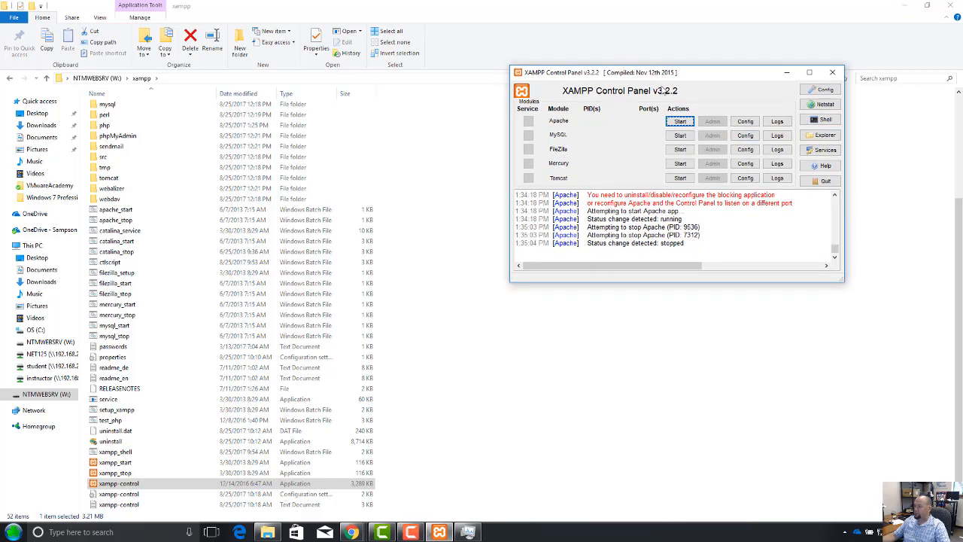
- Start the Apache module and open the Netstat list of TCP listening sockets, placing it beside the XAMPP Control Panel
left_click(683, 124)
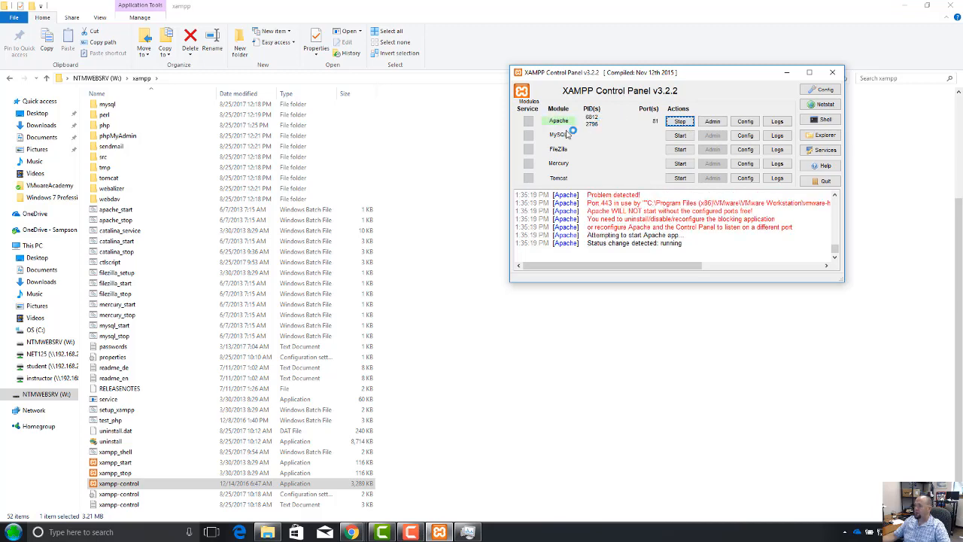
left_click(825, 105)
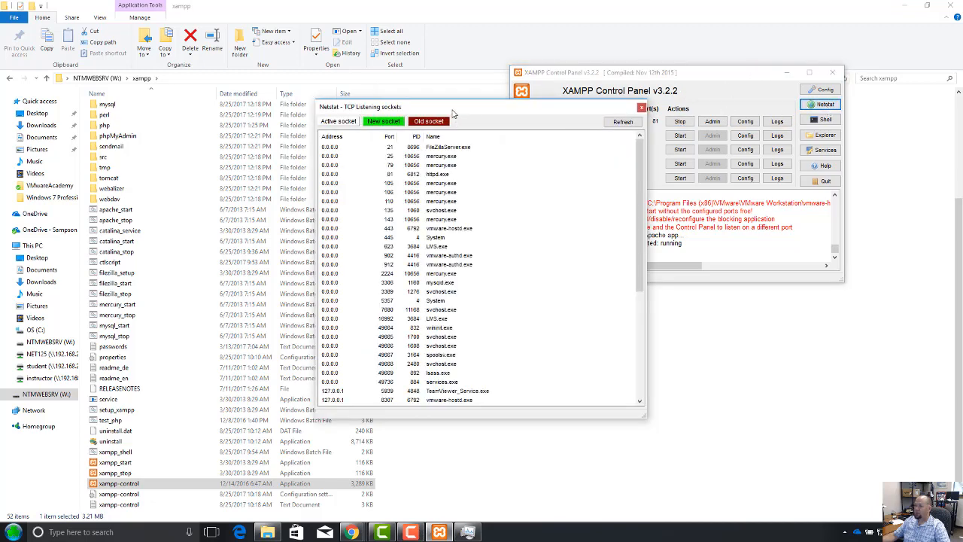
left_click_drag(452, 113, 484, 230)
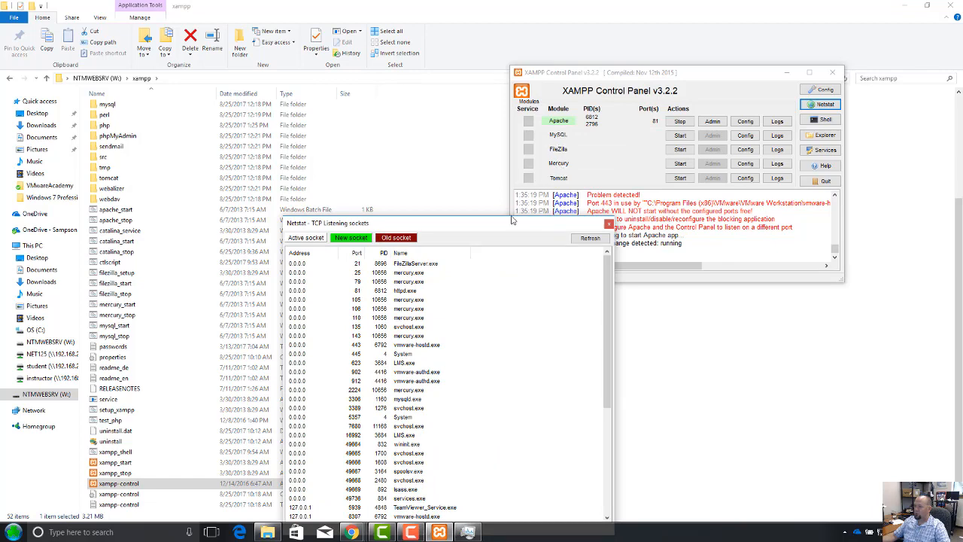
left_click_drag(511, 223, 512, 94)
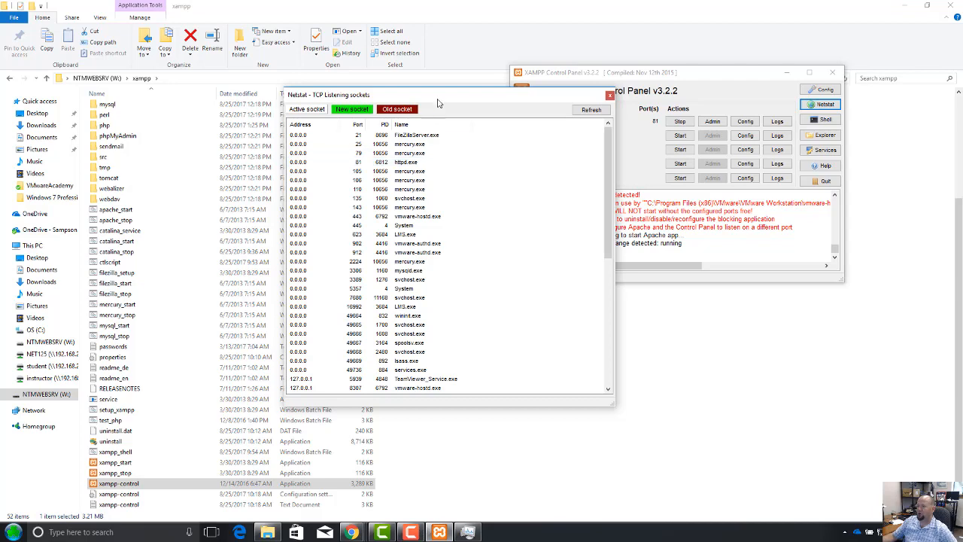
left_click_drag(440, 98, 362, 119)
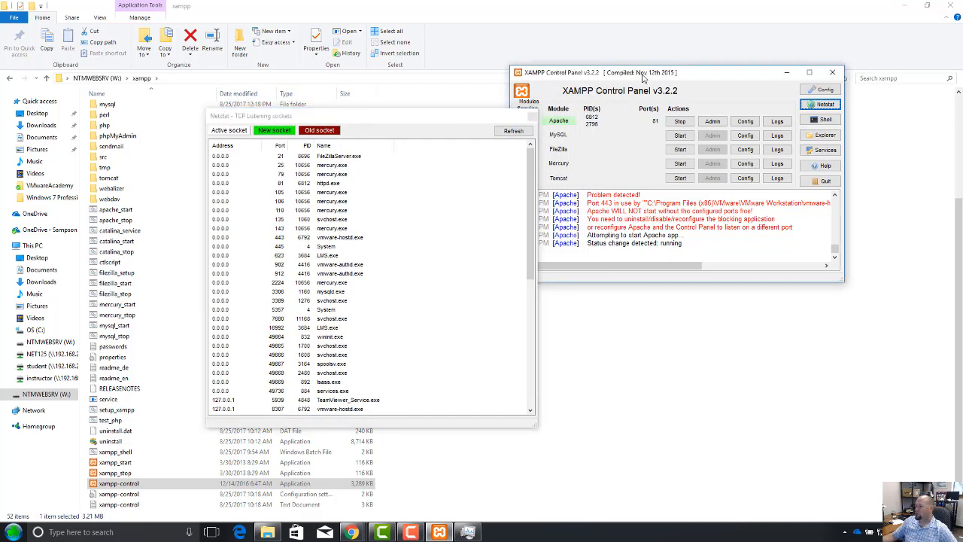
left_click_drag(648, 73, 692, 83)
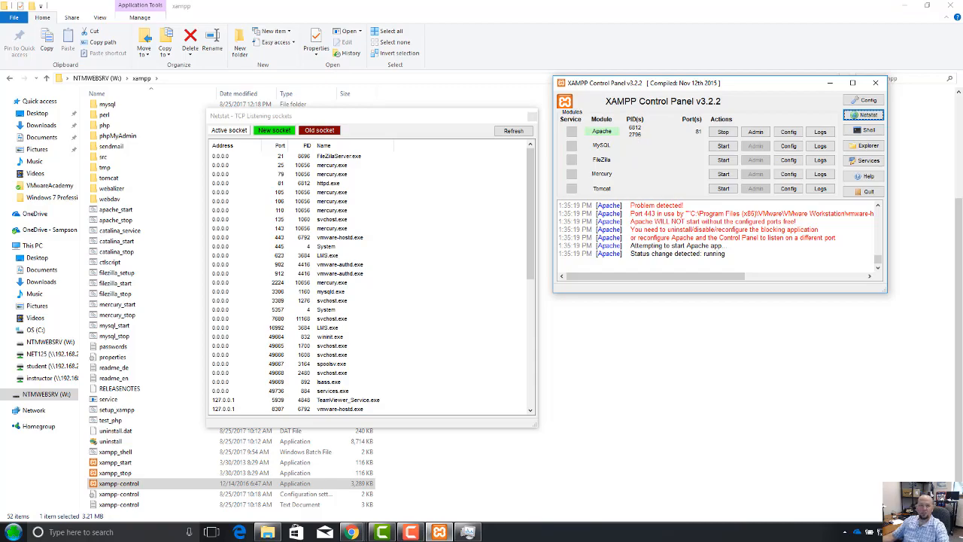
- Switch to Task Manager and look through its detailed list of running processes
key("alt+Tab")
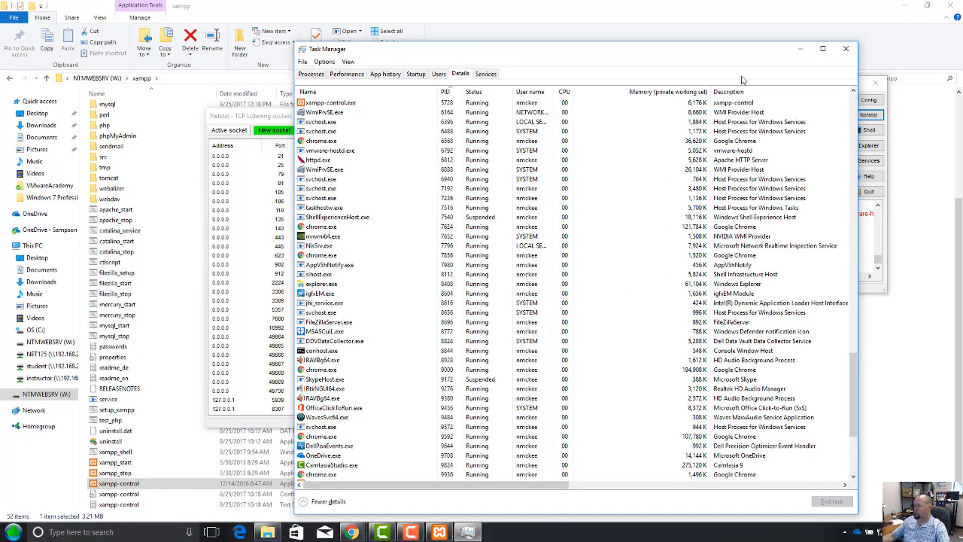
left_click_drag(511, 51, 505, 38)
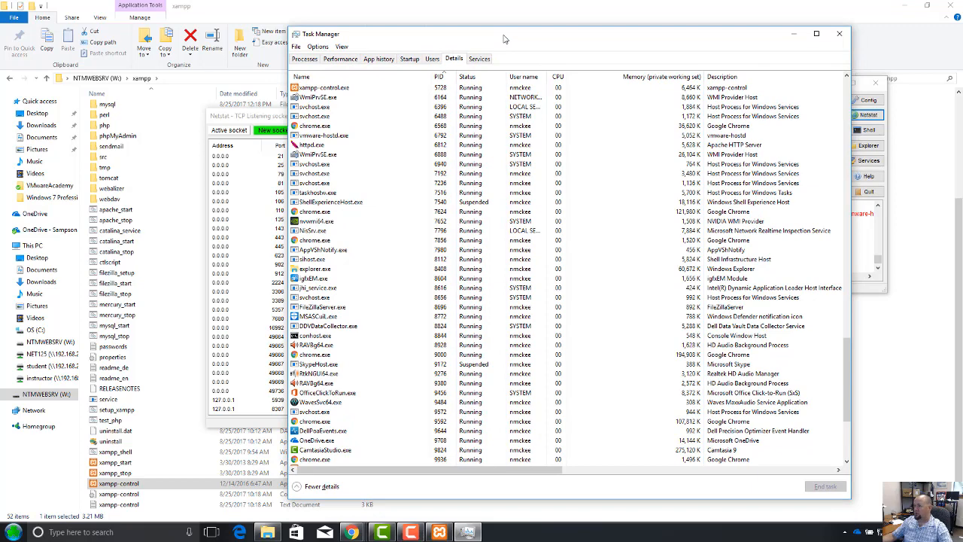
left_click_drag(560, 40, 544, 45)
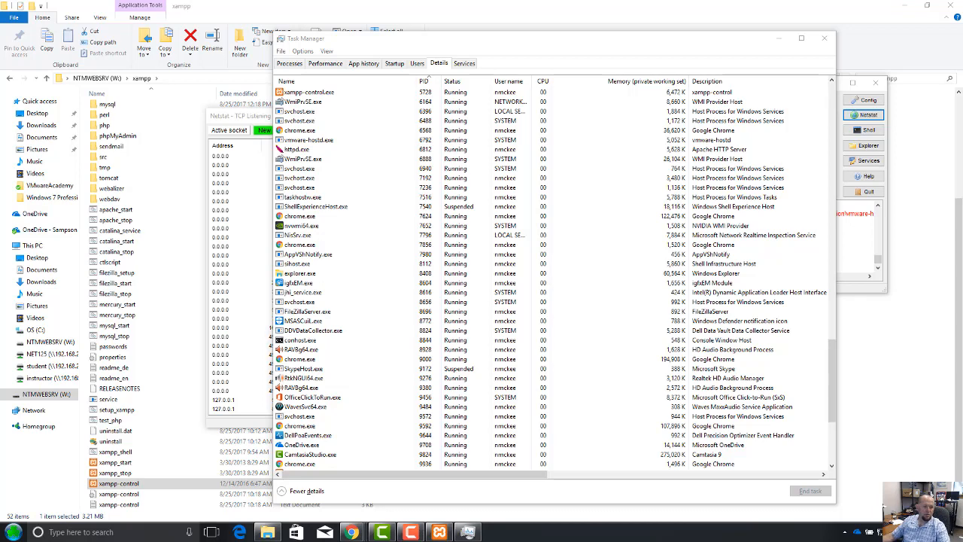
left_click_drag(831, 380, 831, 377)
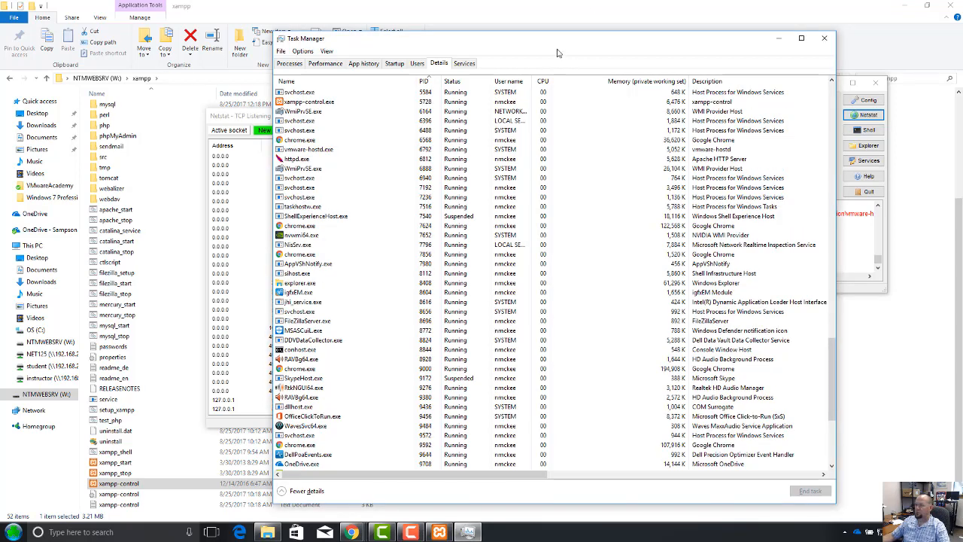
scroll(348, 154, "up", 5)
scroll(349, 154, "up", 12)
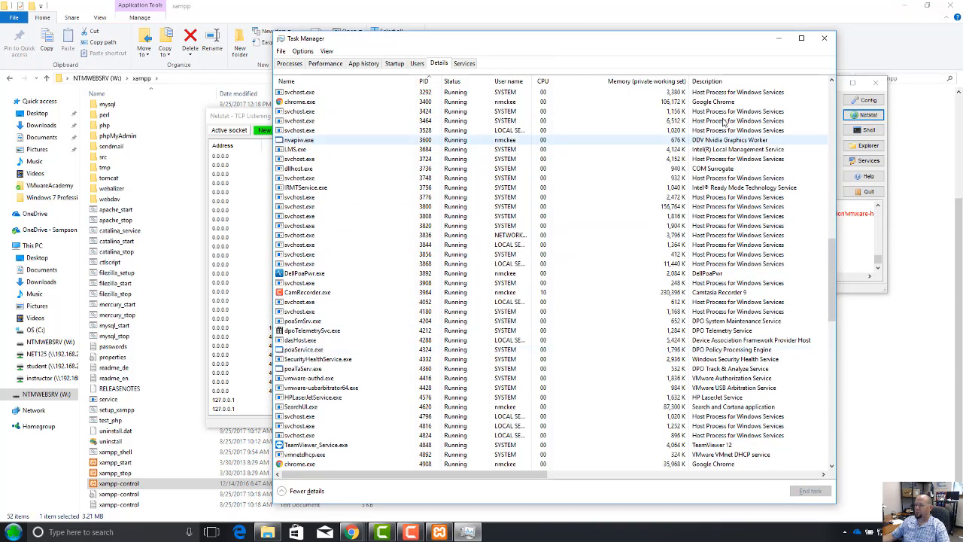
left_click_drag(831, 294, 831, 113)
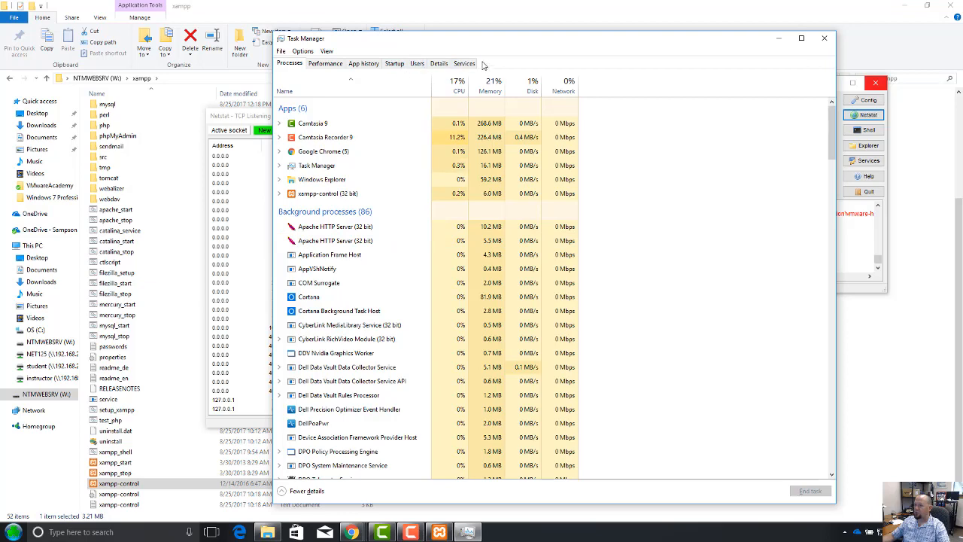
- Sort Task Manager's detailed process list by PID in descending order, keeping its window clear of the Control Panel's Apache entries
left_click(440, 64)
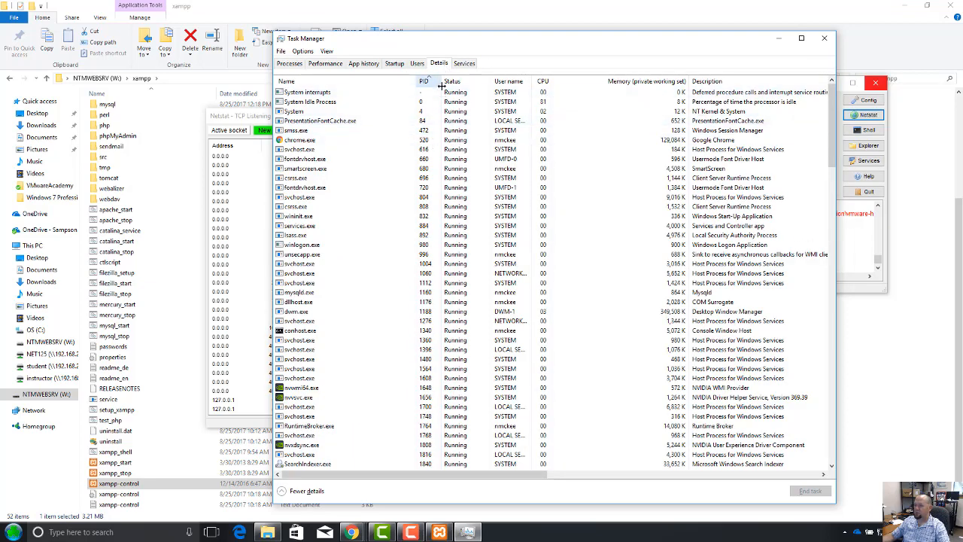
left_click(426, 81)
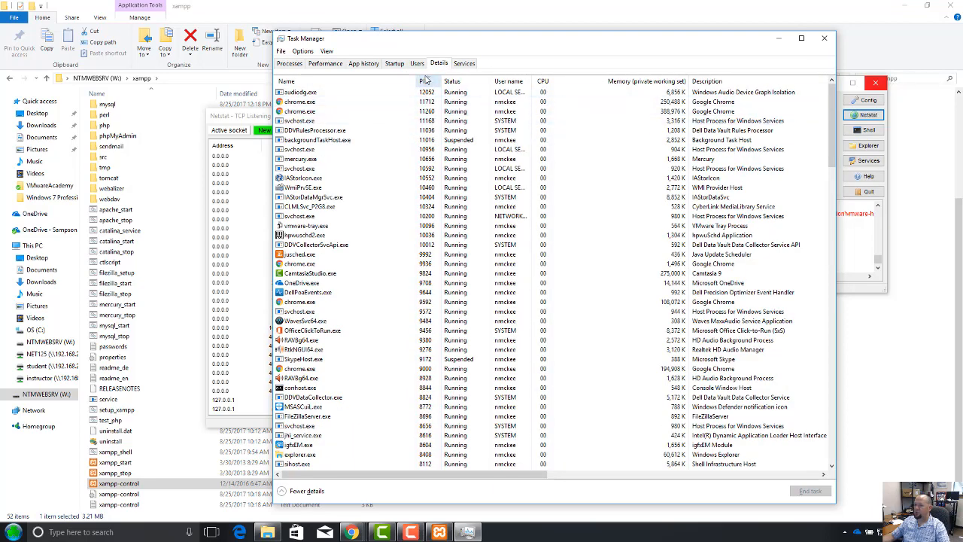
left_click_drag(505, 54, 264, 64)
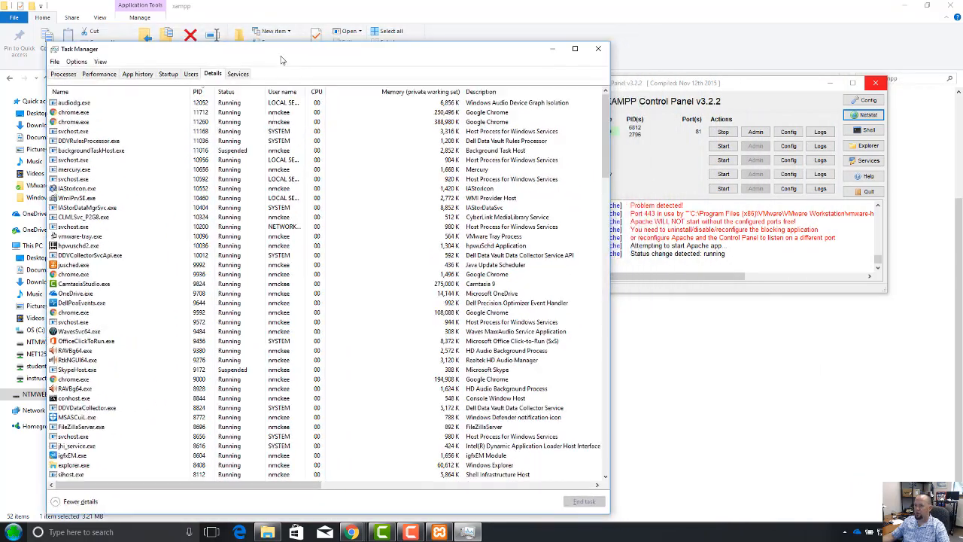
left_click(198, 91)
left_click(199, 92)
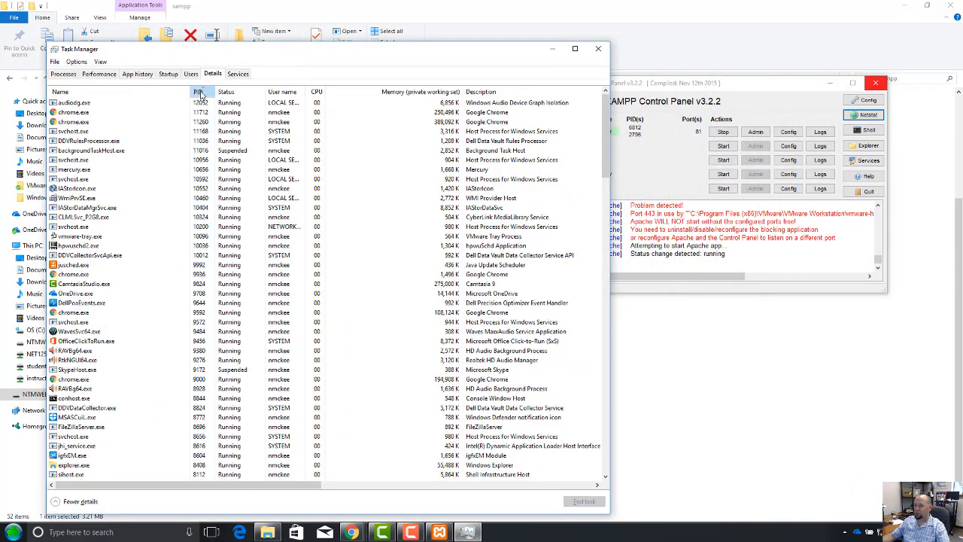
left_click(199, 91)
left_click(198, 92)
left_click(198, 91)
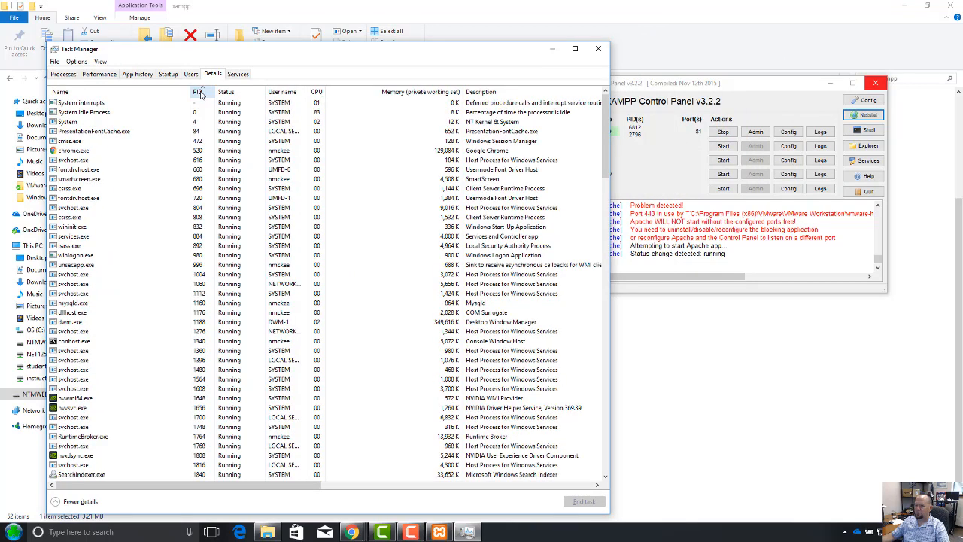
left_click(199, 92)
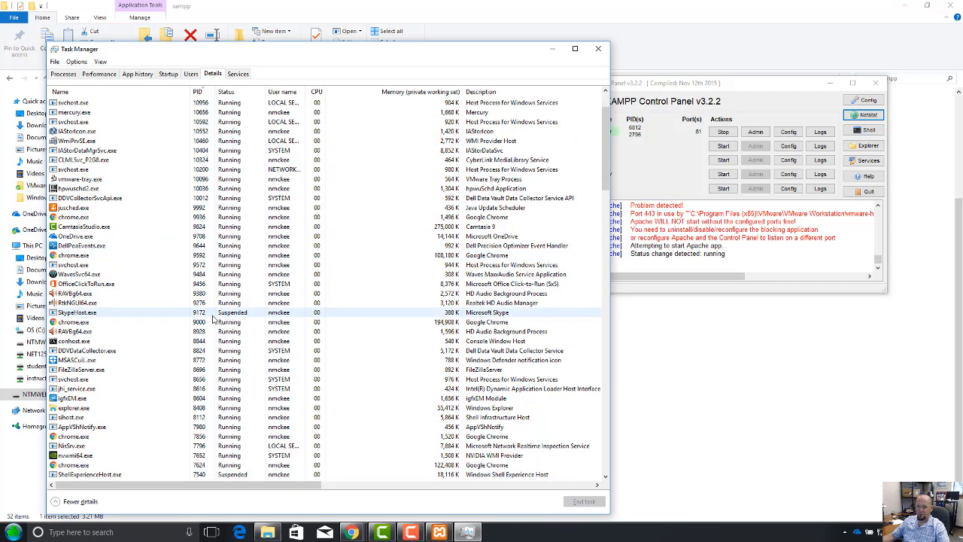
- Locate the two Apache httpd.exe processes, PIDs 6812 and 2796, in the process list and compare them with the Control Panel
scroll(188, 323, "down", 11)
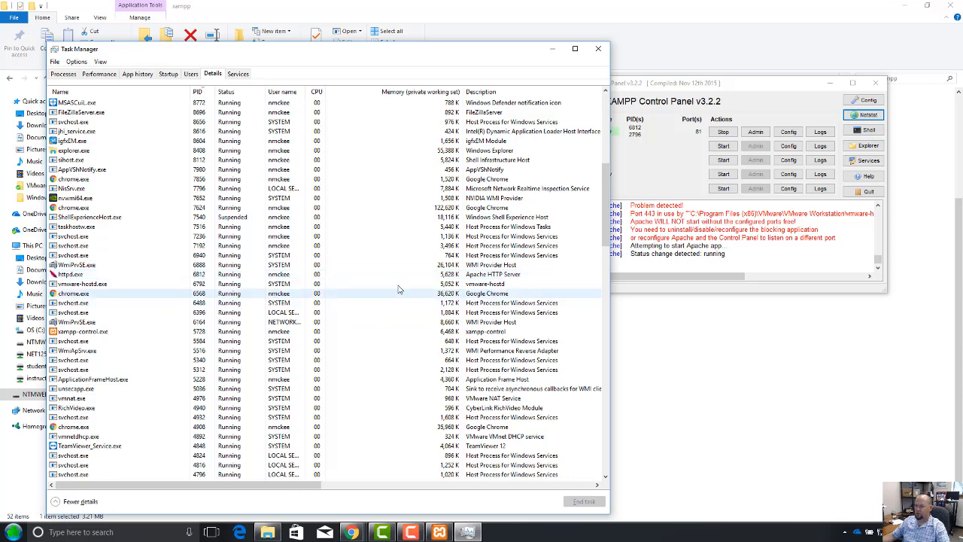
left_click(516, 278)
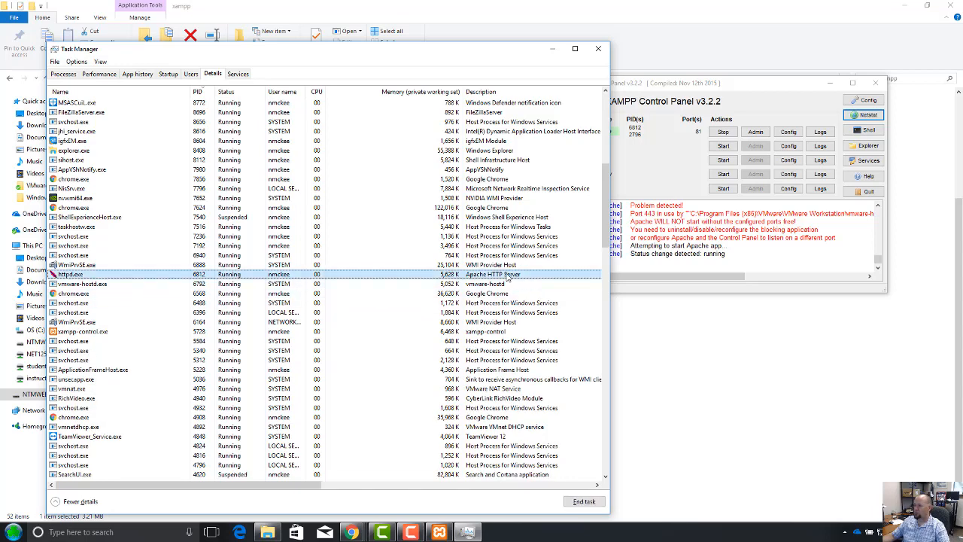
left_click(687, 87)
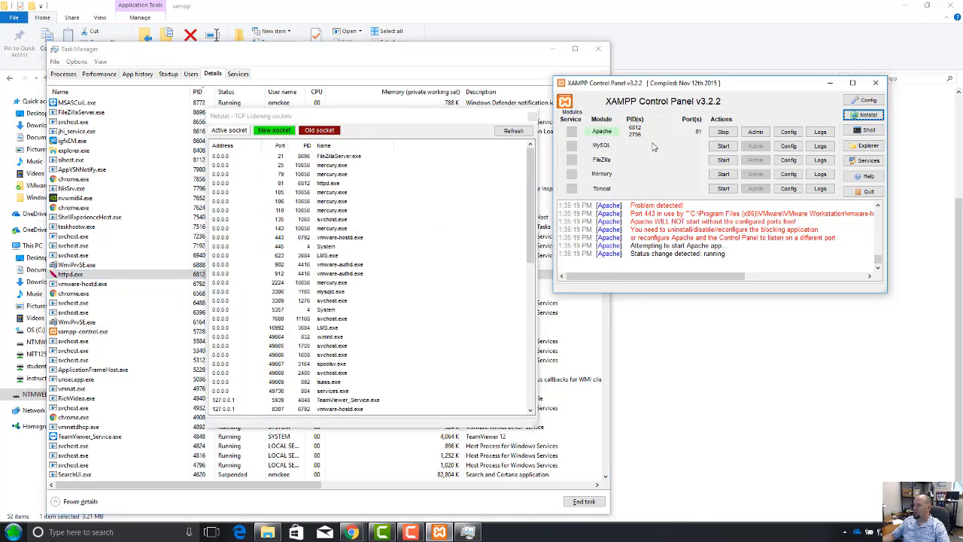
left_click(260, 54)
scroll(223, 241, "up", 5)
scroll(223, 241, "down", 20)
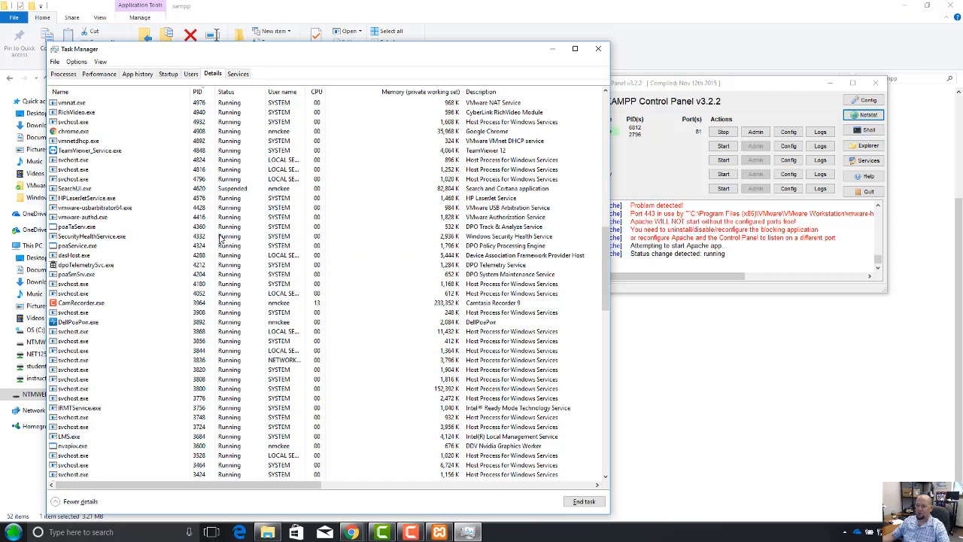
scroll(216, 435, "down", 2)
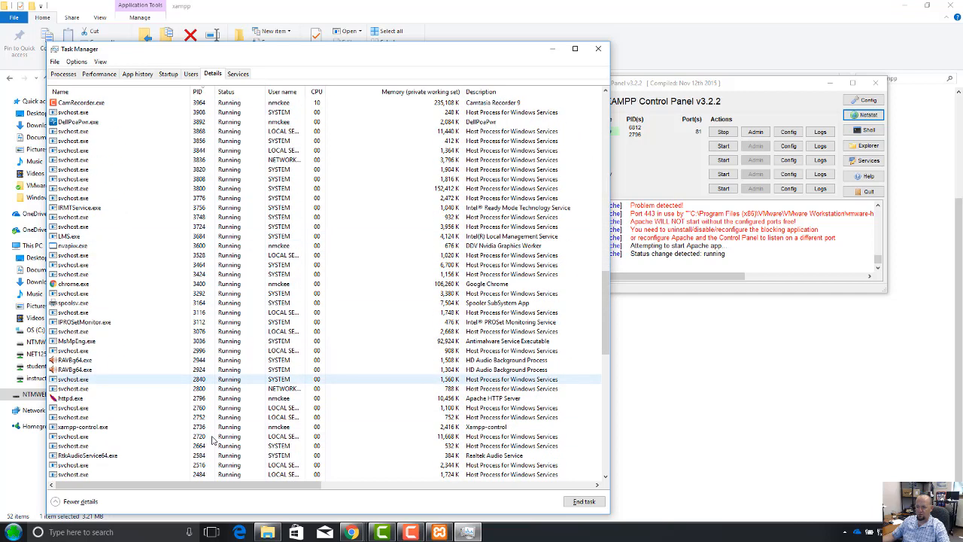
left_click(198, 399)
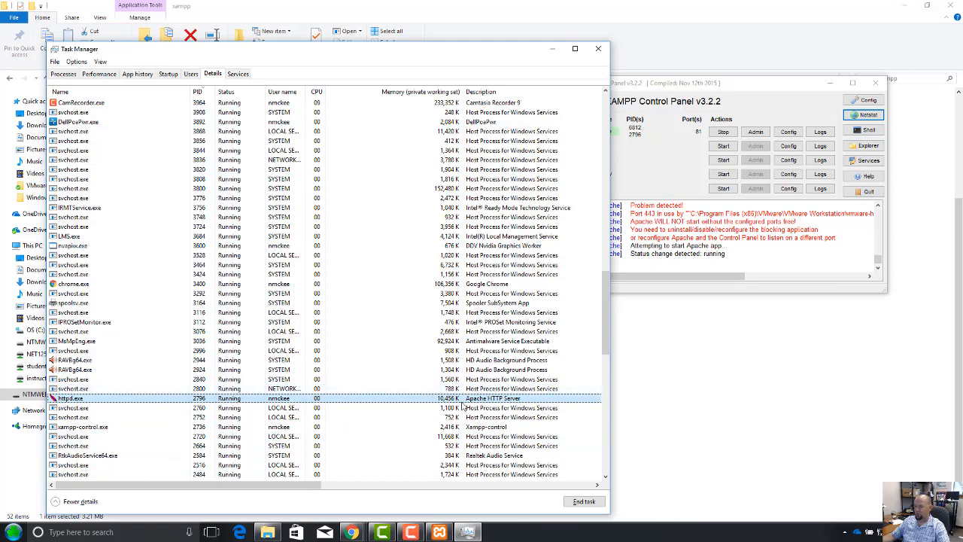
scroll(464, 404, "up", 20)
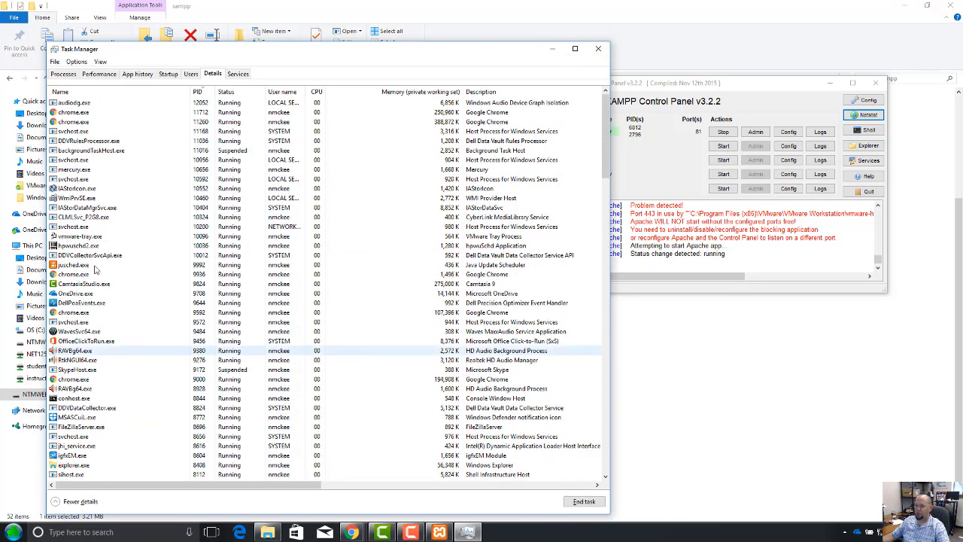
- Compare the Control Panel with Task Manager again and show the available actions for the httpd.exe process with PID 6812
left_click(746, 85)
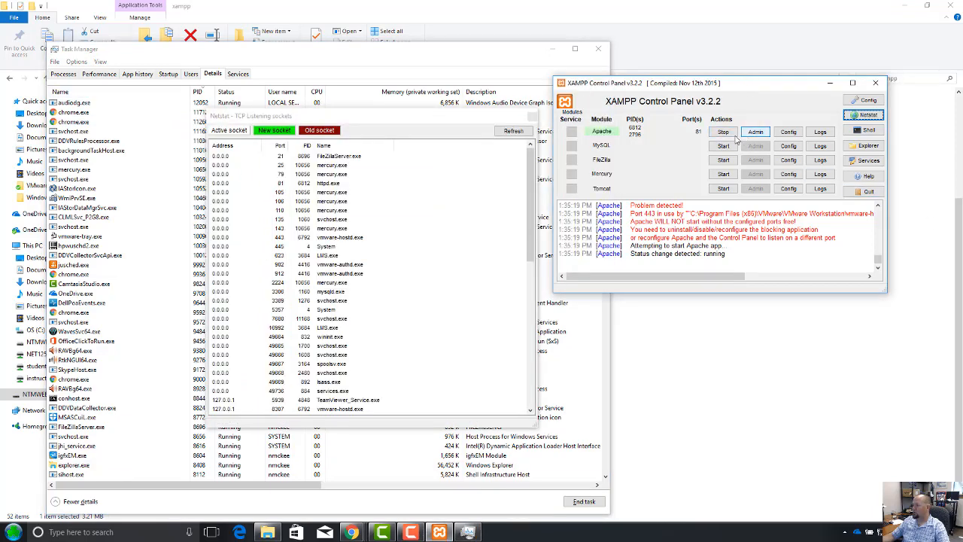
left_click_drag(756, 83, 763, 79)
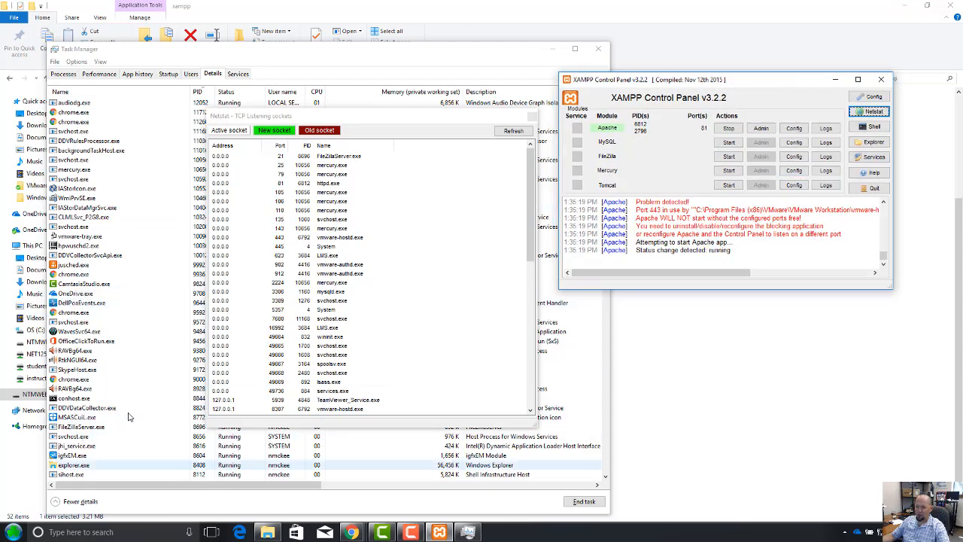
left_click(215, 56)
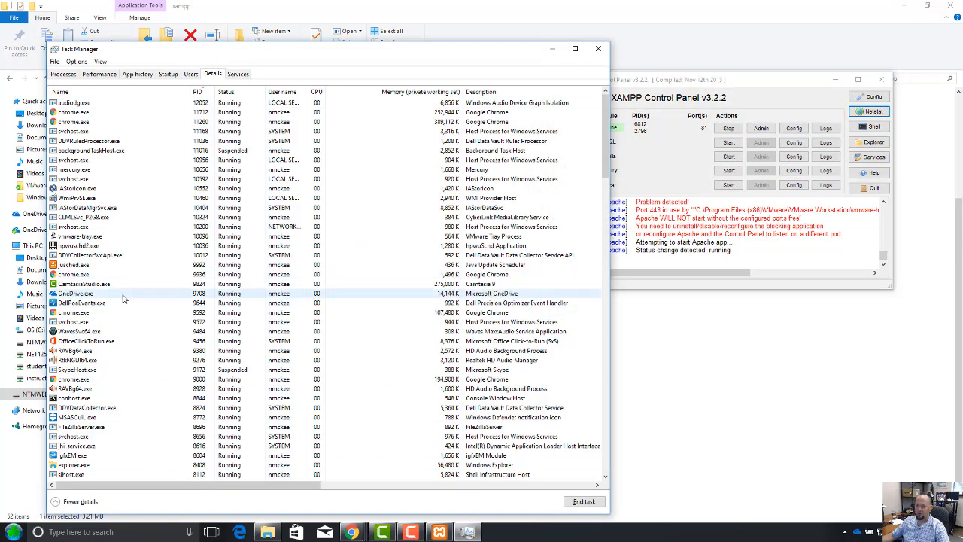
scroll(124, 298, "down", 7)
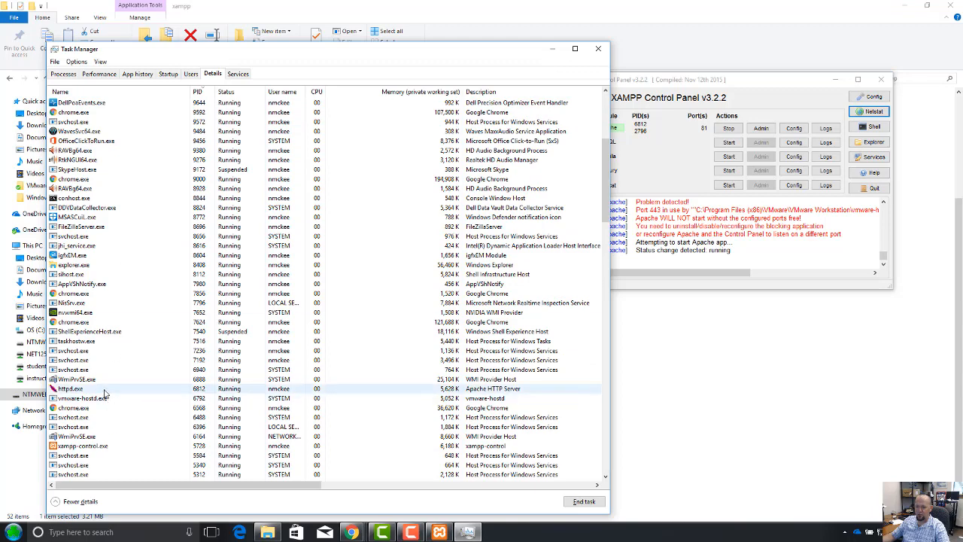
right_click(105, 390)
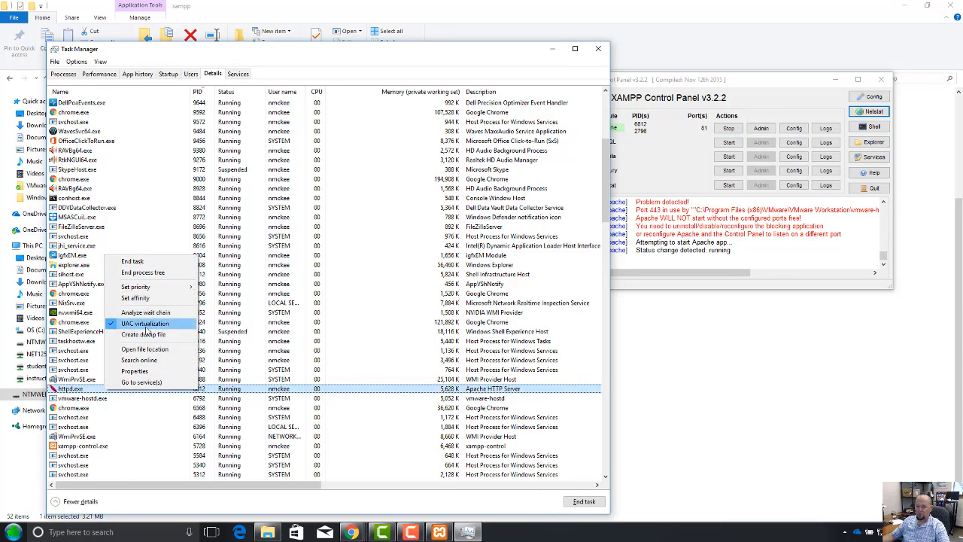
- Close Task Manager and the Netstat list, and reposition the XAMPP Control Panel in the open area
left_click(597, 51)
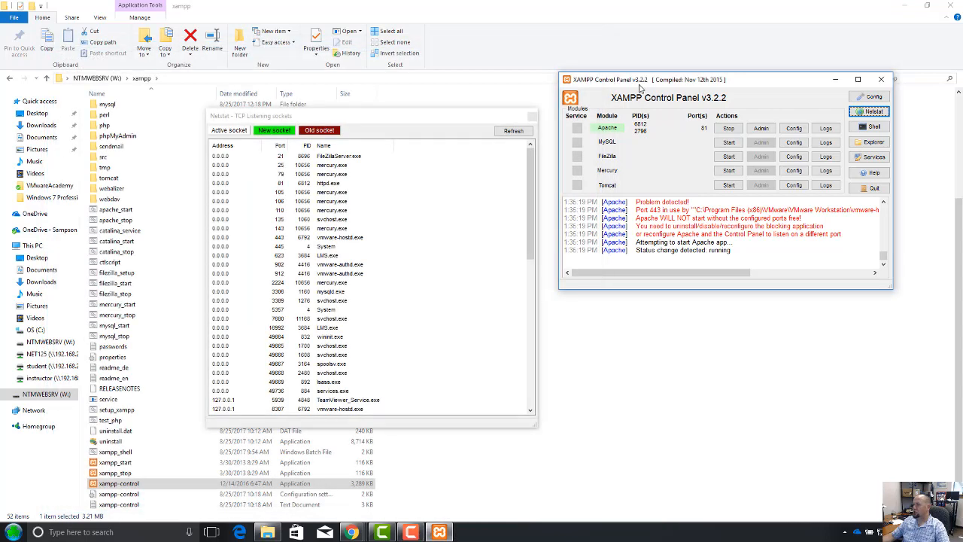
left_click(531, 118)
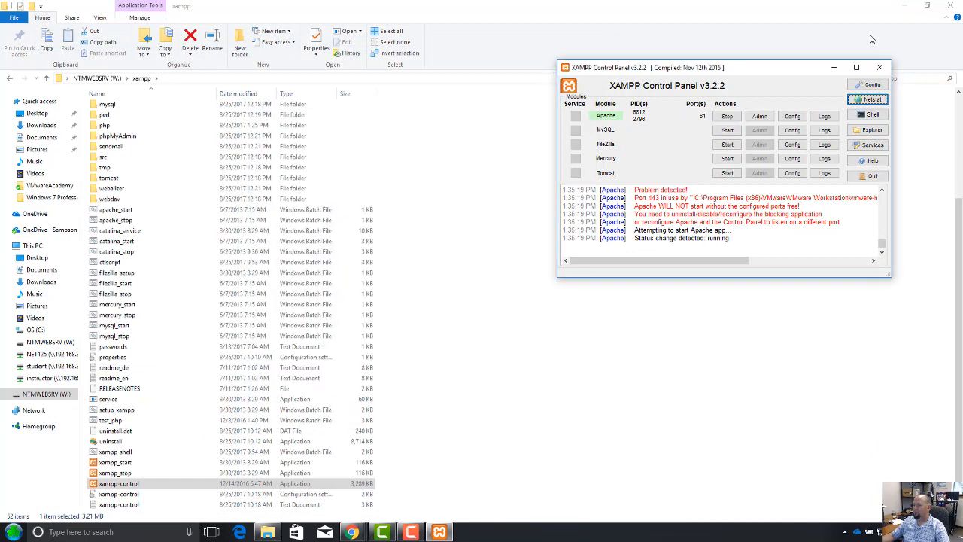
left_click_drag(771, 67, 761, 85)
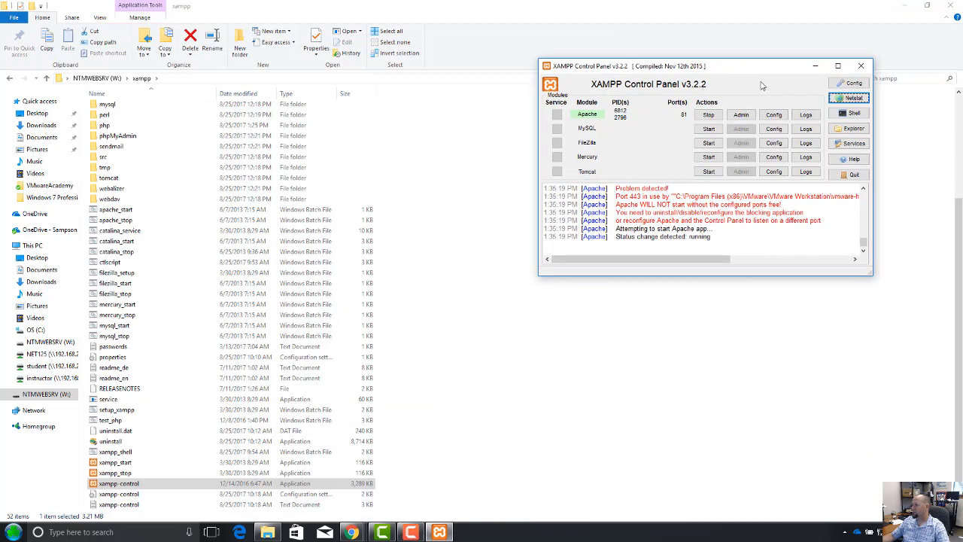
- Stop the Apache module, check the stop entries in the log, and start Apache again
left_click(715, 119)
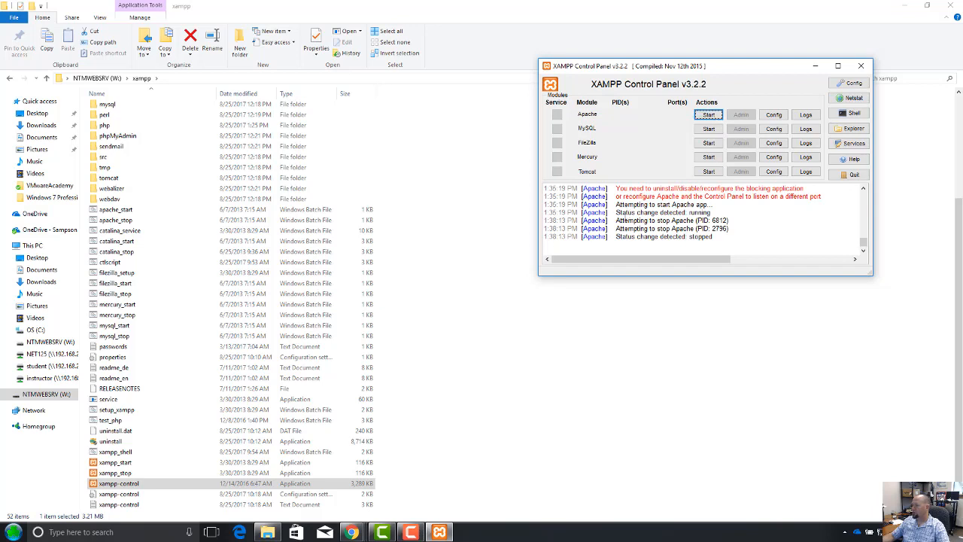
left_click_drag(619, 220, 732, 230)
left_click(617, 236)
left_click(708, 115)
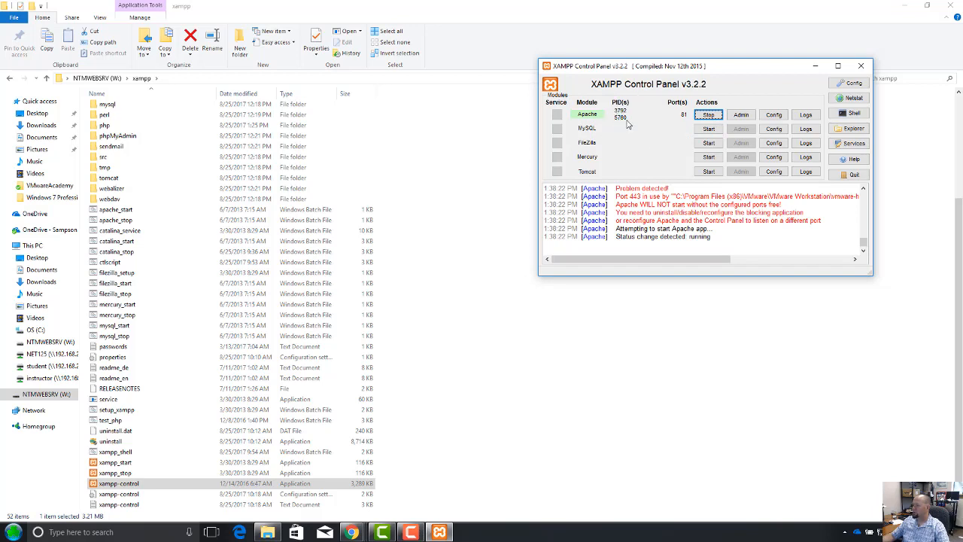
- Examine the Netstat list of TCP listening sockets for the restarted Apache, close it, and reposition the XAMPP Control Panel
left_click_drag(752, 76, 778, 66)
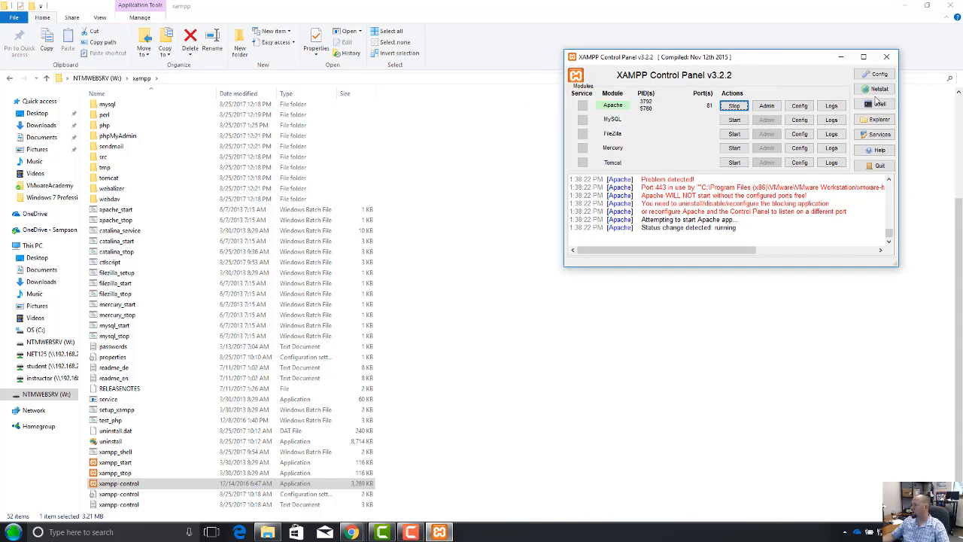
left_click(877, 90)
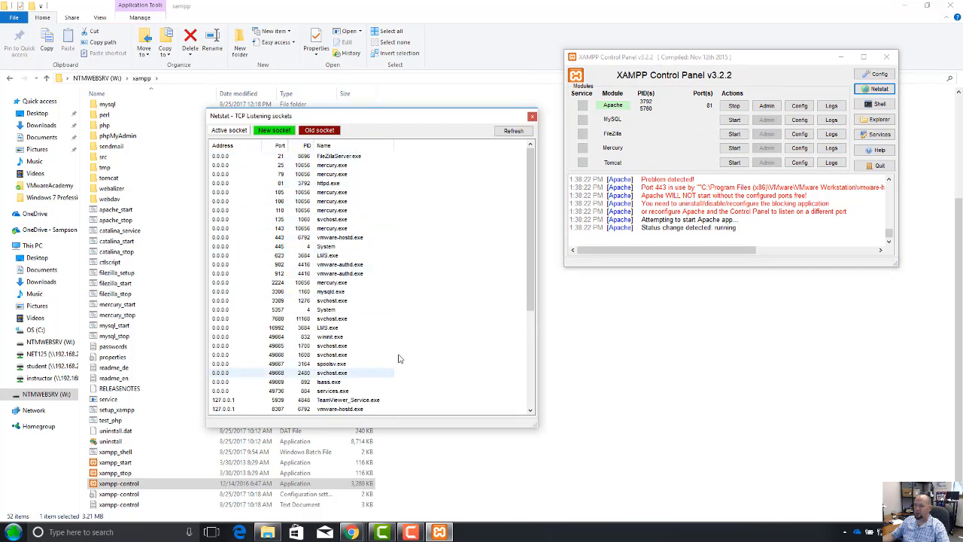
scroll(470, 329, "down", 5)
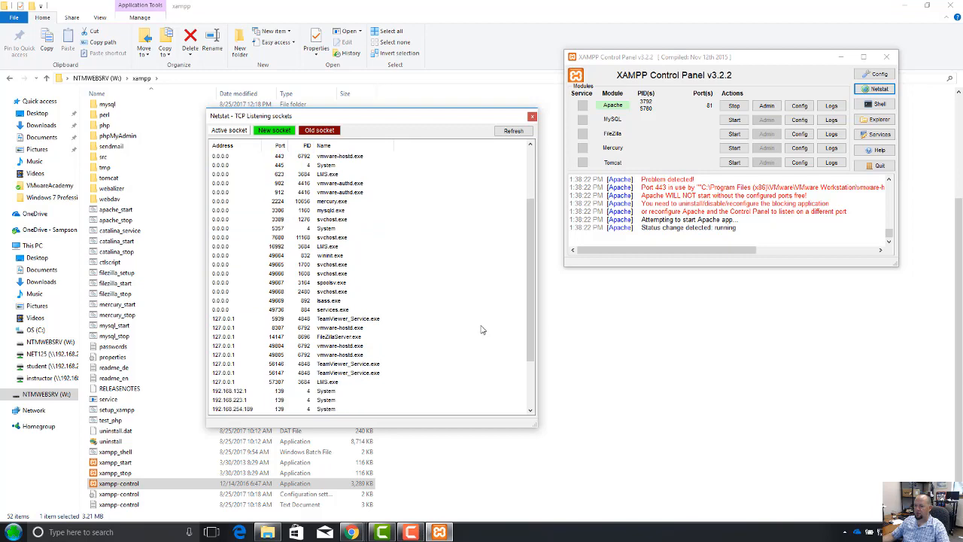
left_click(531, 117)
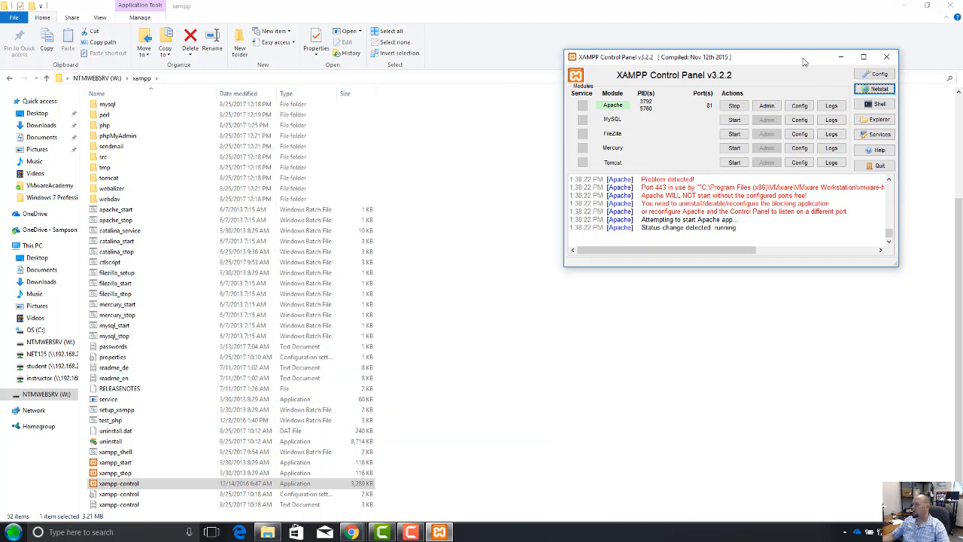
left_click_drag(803, 62, 795, 62)
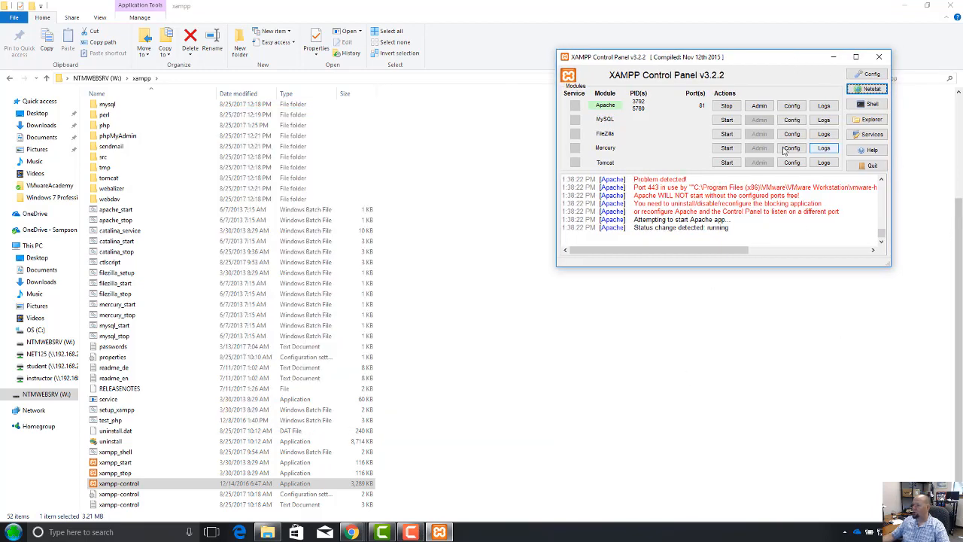
mouse_move(754, 59)
left_mouse_down()
mouse_move(768, 84)
mouse_move(762, 61)
left_mouse_up()
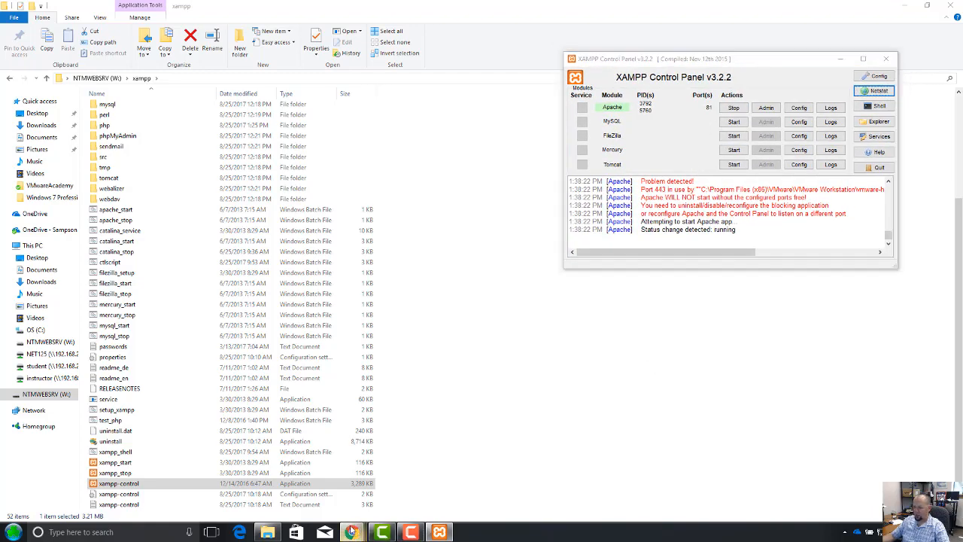
- Switch to Chrome, close the mail tab, and move the browser window below the XAMPP Control Panel
mouse_move(351, 531)
mouse_move(385, 470)
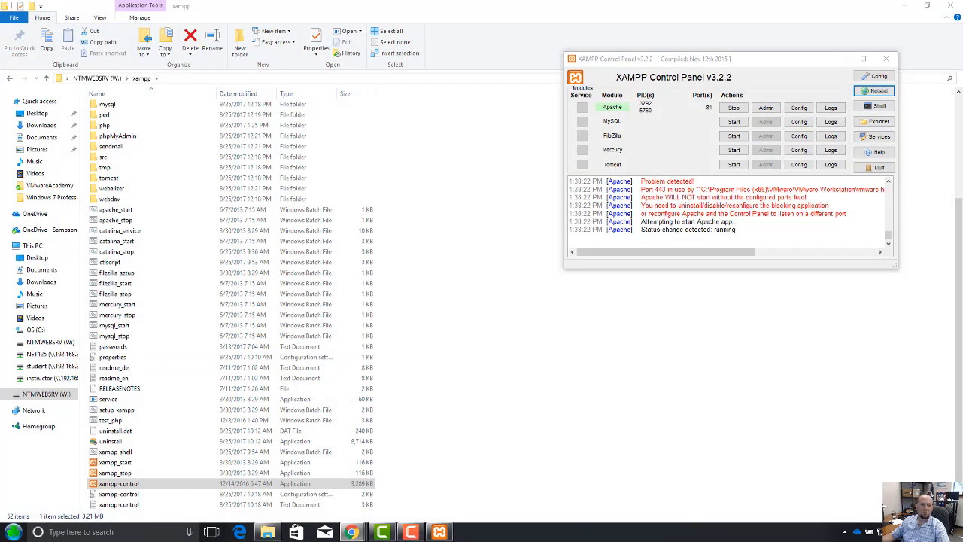
left_click_drag(0, 166, 513, 57)
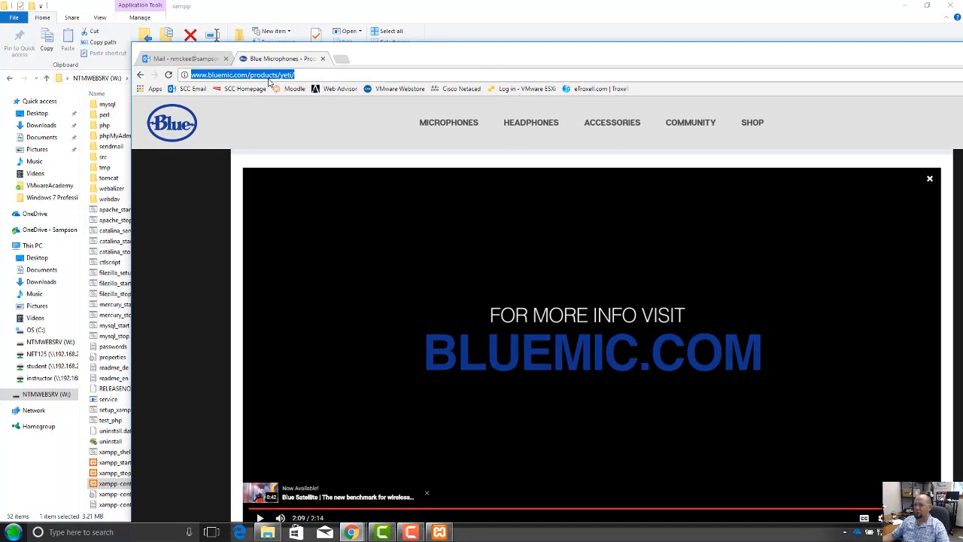
left_click(213, 60)
left_click(226, 59)
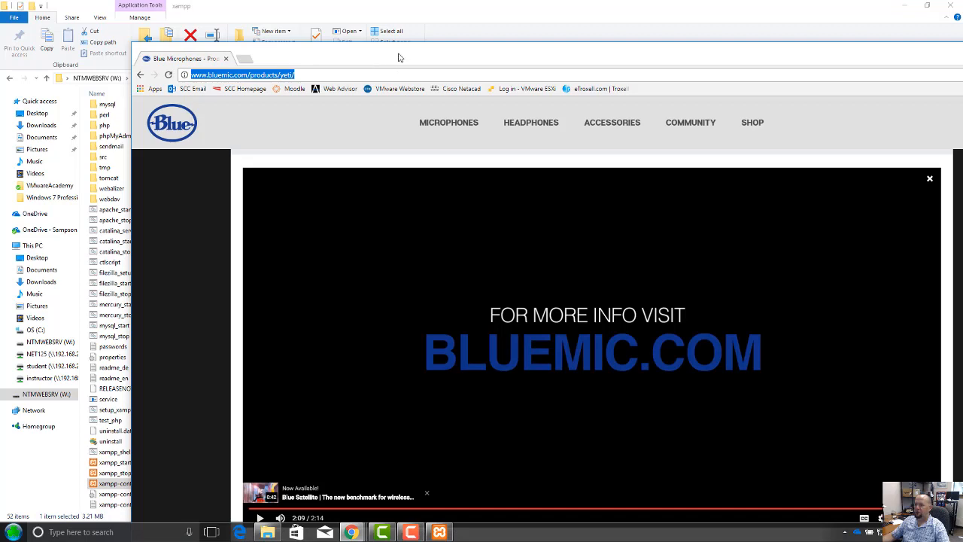
left_click_drag(399, 57, 367, 180)
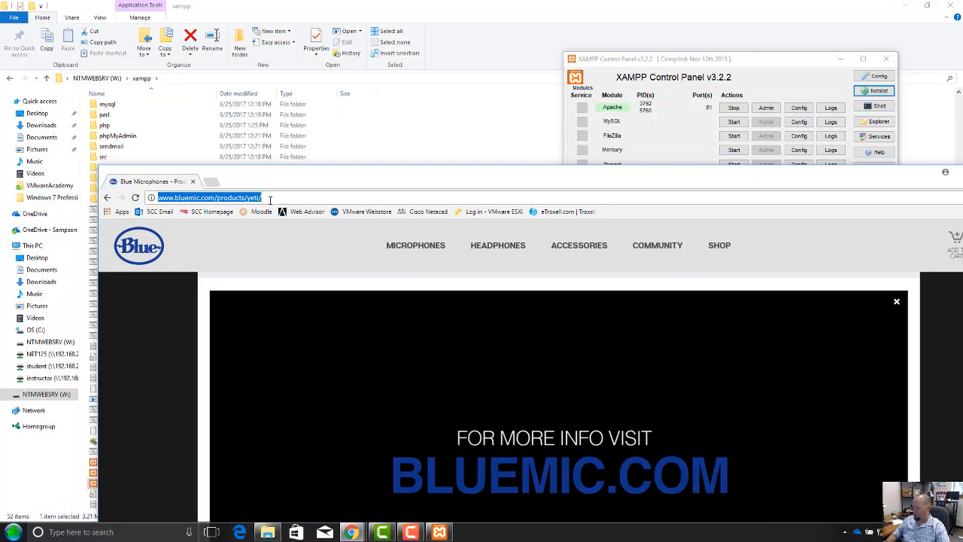
- Load 127.0.0.1:81 in the browser and move its window clear of the XAMPP Control Panel
type("127")
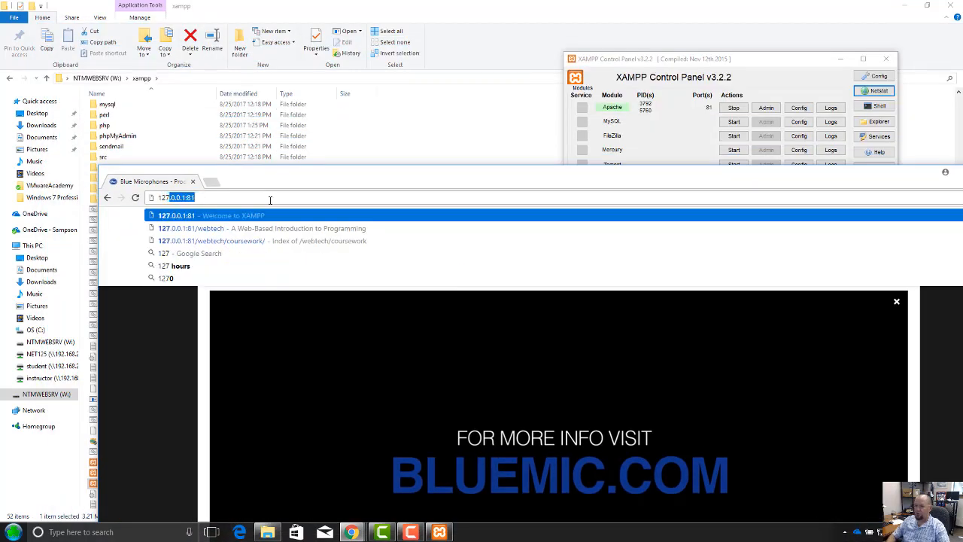
key("BackSpace")
key("BackSpace")
key("BackSpace")
key("BackSpace")
type("1")
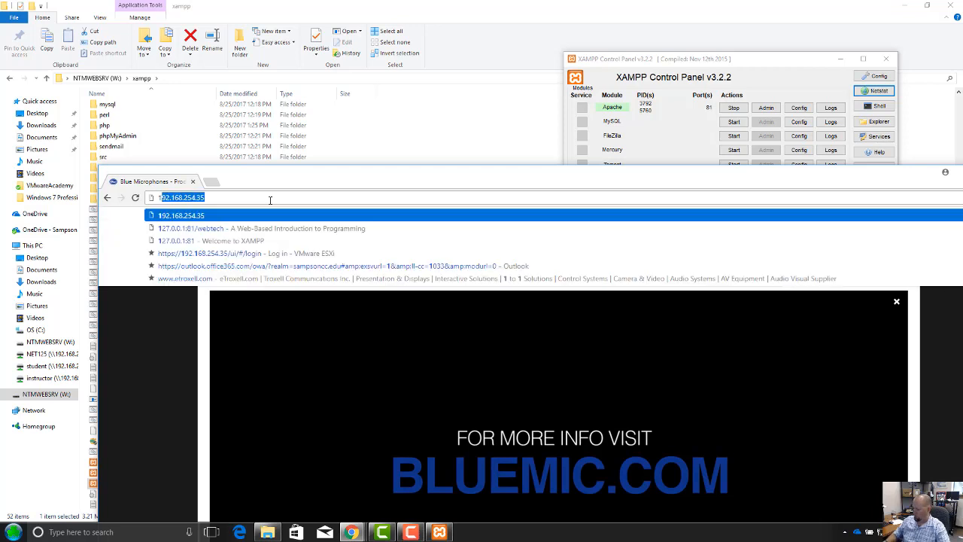
type("27.0.0.1")
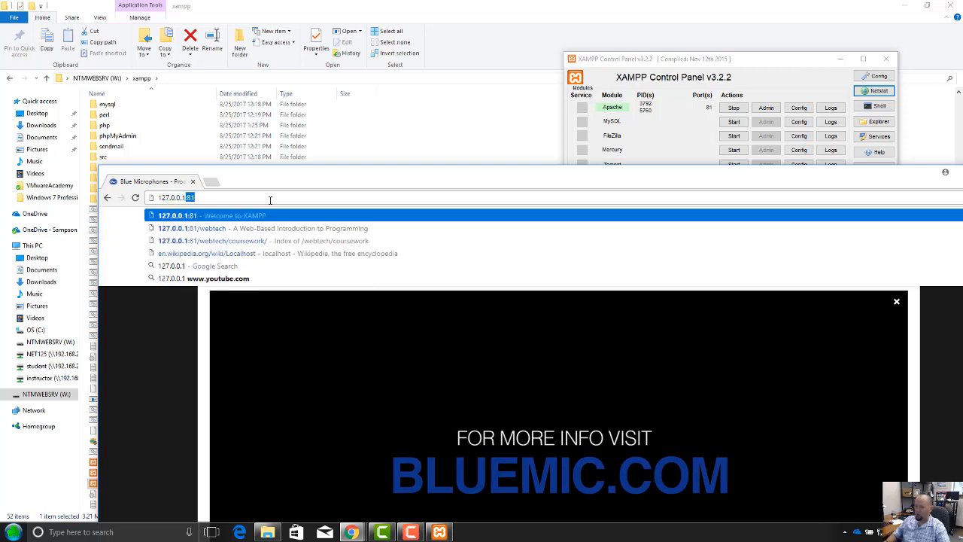
type(":")
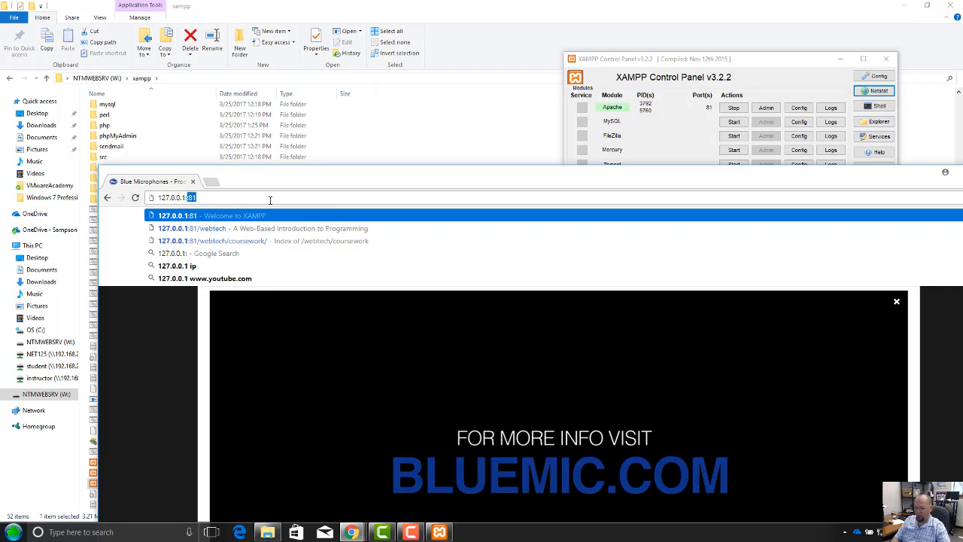
type("81")
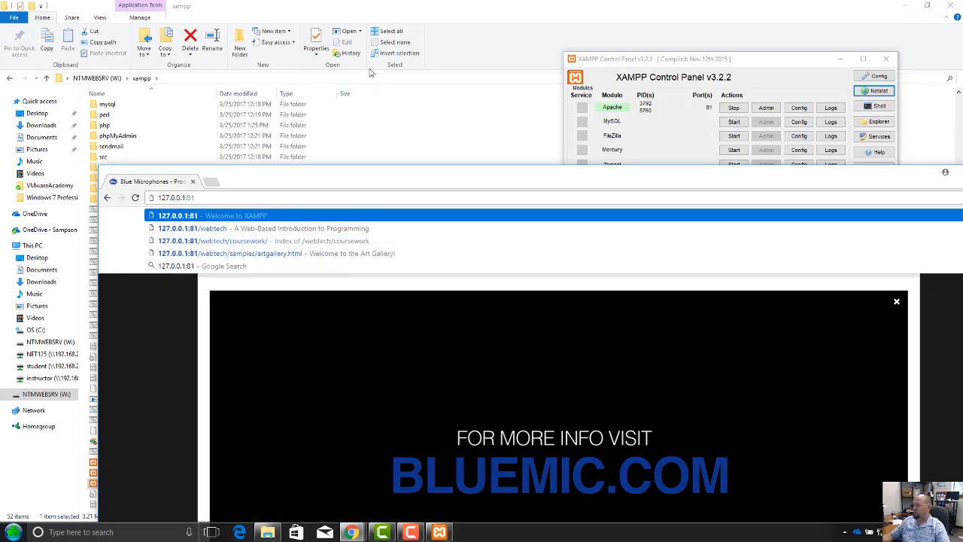
left_click_drag(651, 181, 610, 96)
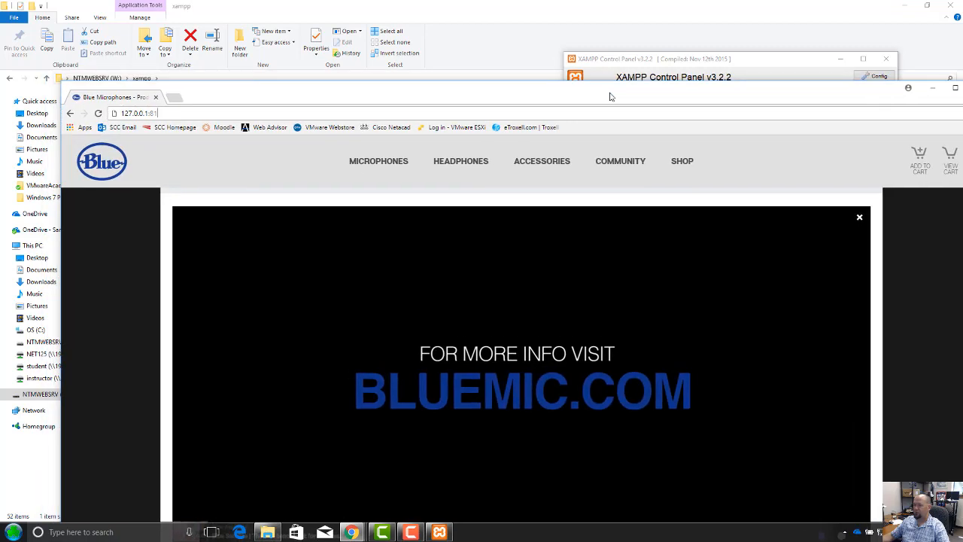
key("Return")
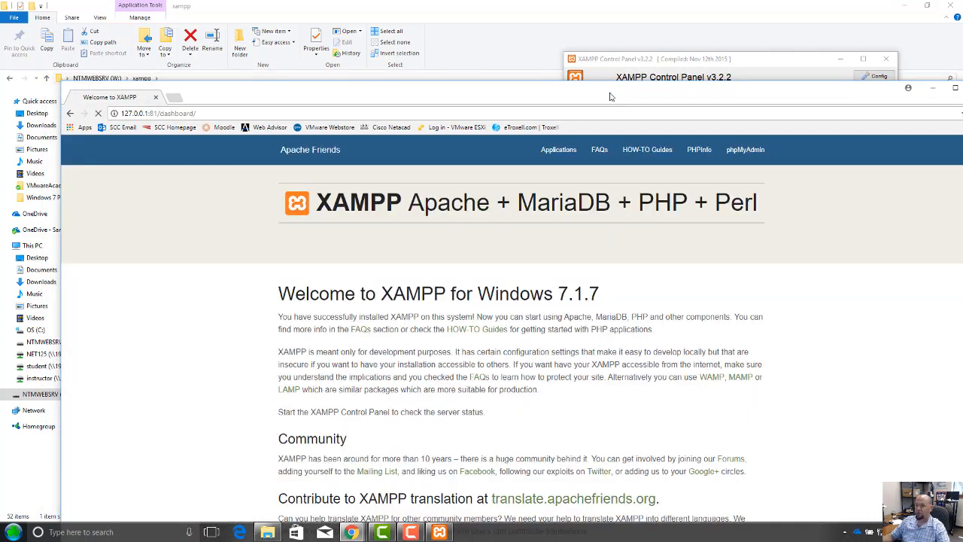
left_click_drag(611, 96, 638, 171)
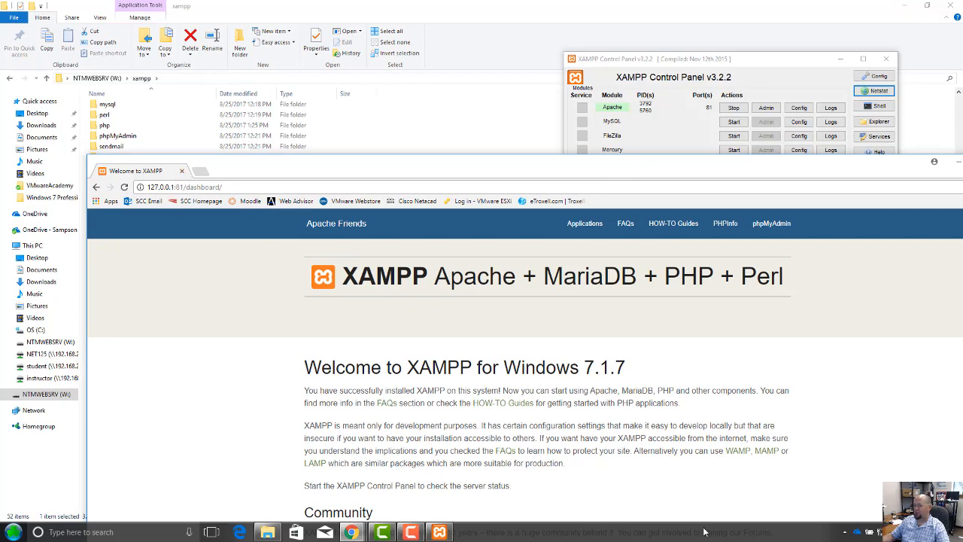
left_click_drag(532, 172, 637, 345)
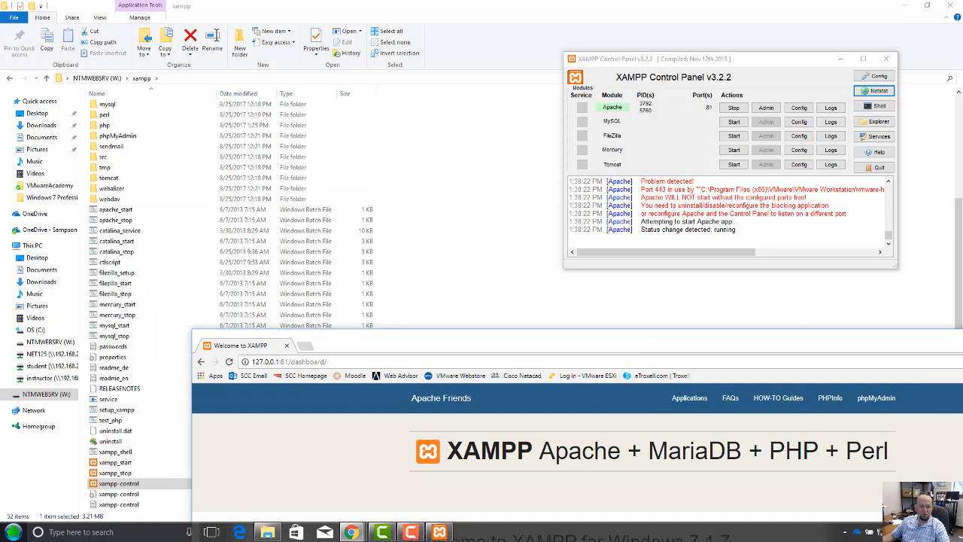
- Examine the htdocs folders of the separate xampp and xampplite copies in File Explorer
left_click(267, 531)
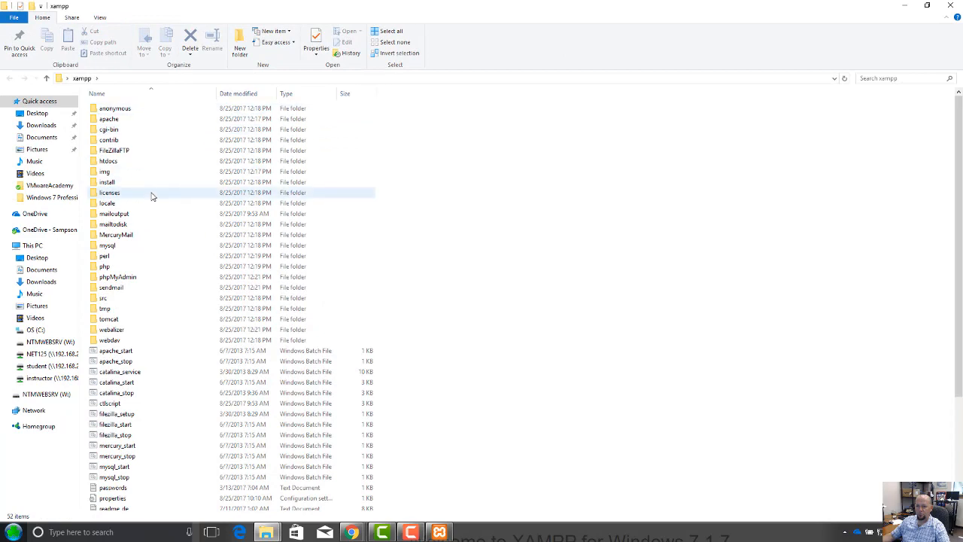
double_click(134, 162)
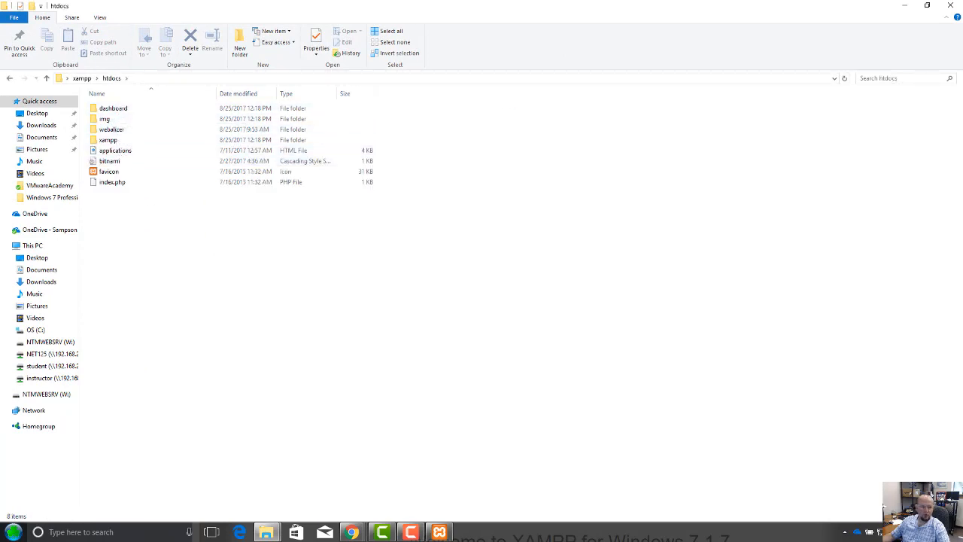
key("BackSpace")
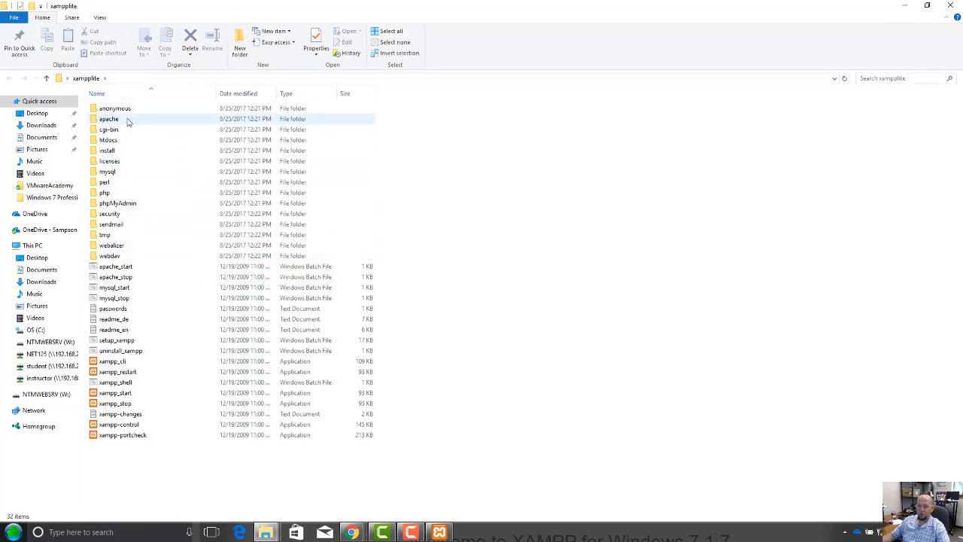
double_click(116, 142)
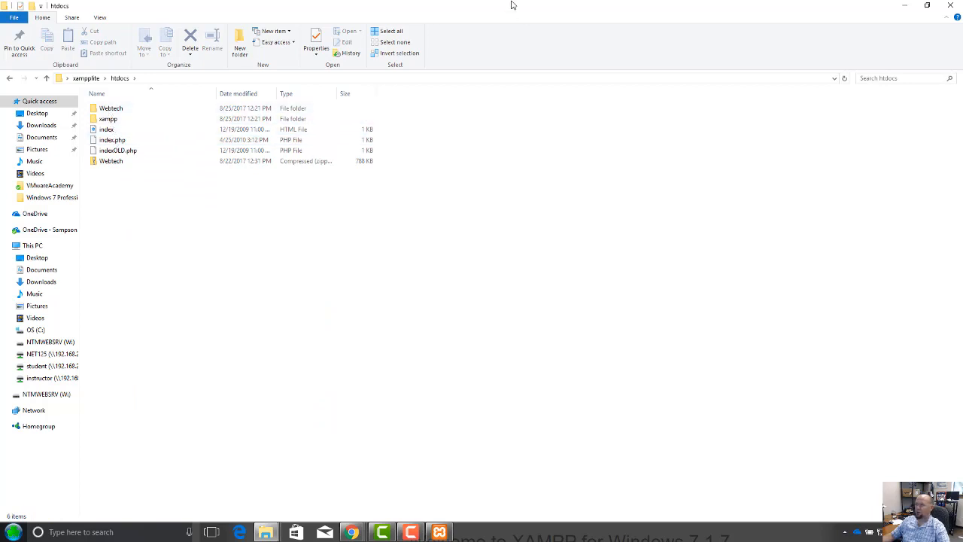
- Rearrange the windows so the xampplite htdocs folder sits in front of the xampp folder on NTMWEBSRV (W:)
left_click_drag(510, 10, 0, 149)
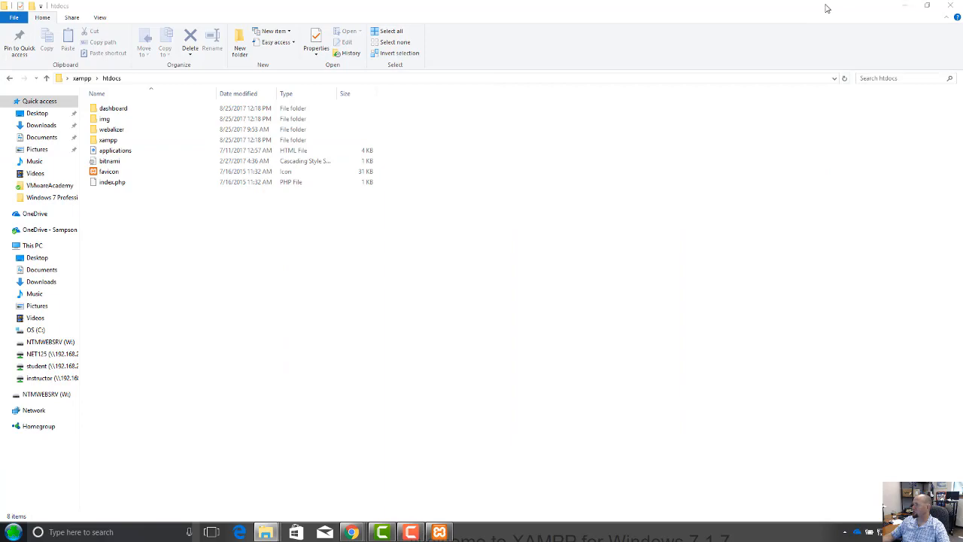
left_click_drag(825, 7, 796, 50)
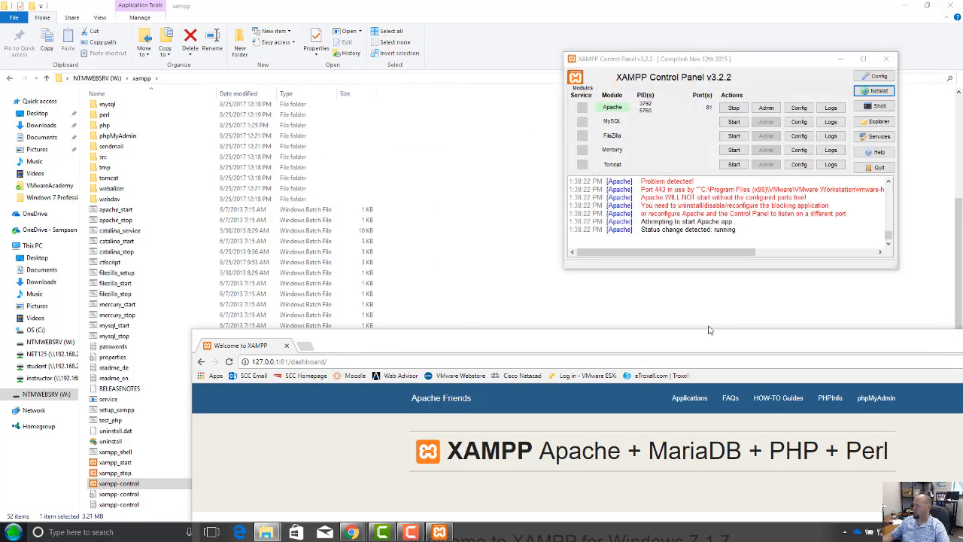
left_click_drag(709, 333, 686, 309)
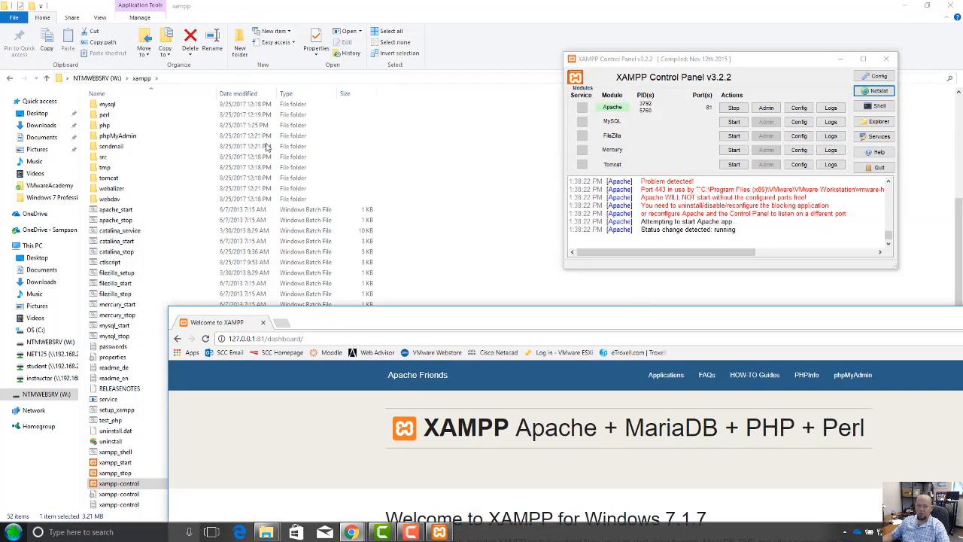
left_click(304, 15)
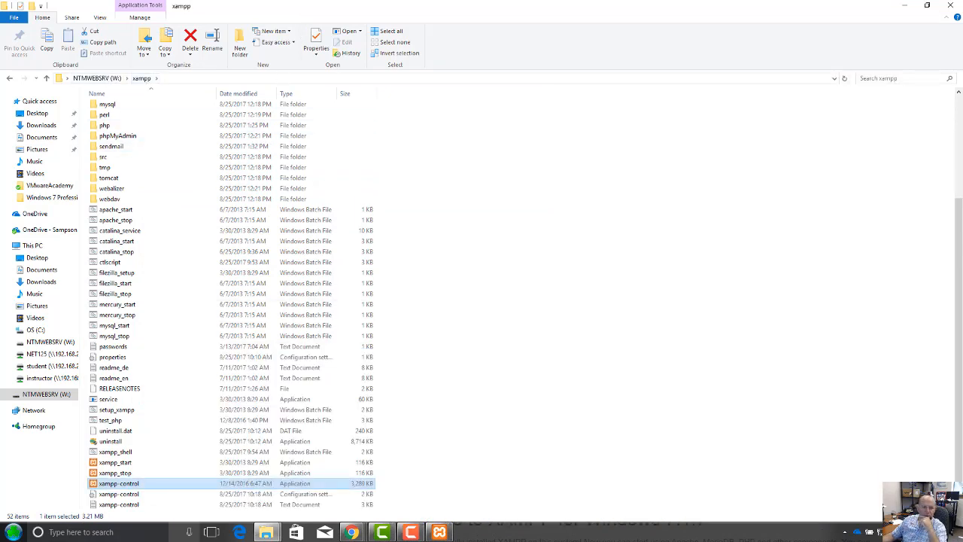
left_click_drag(0, 224, 705, 217)
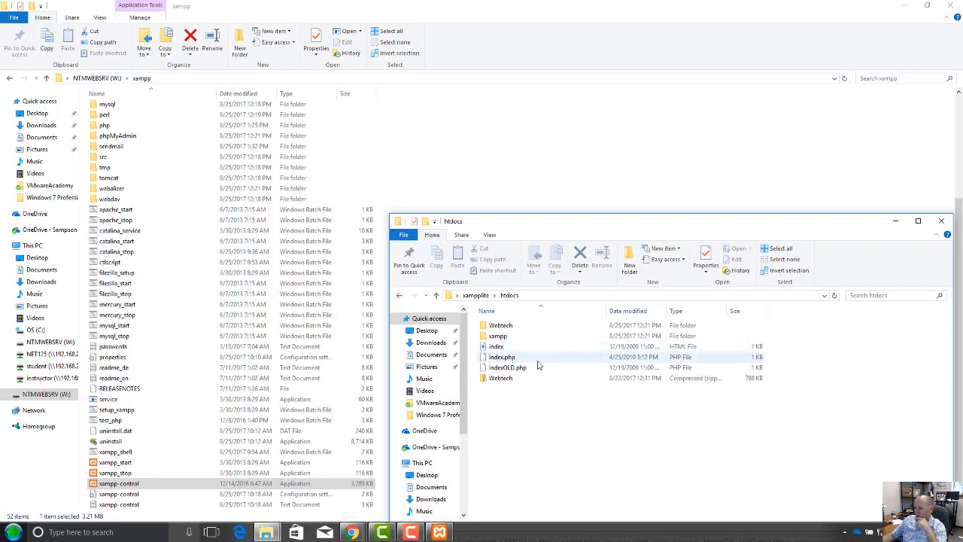
- Copy the Webtech folder from xampplite\htdocs into xampp\htdocs on NTMWEBSRV (W:), then close the destination window
left_click(512, 327)
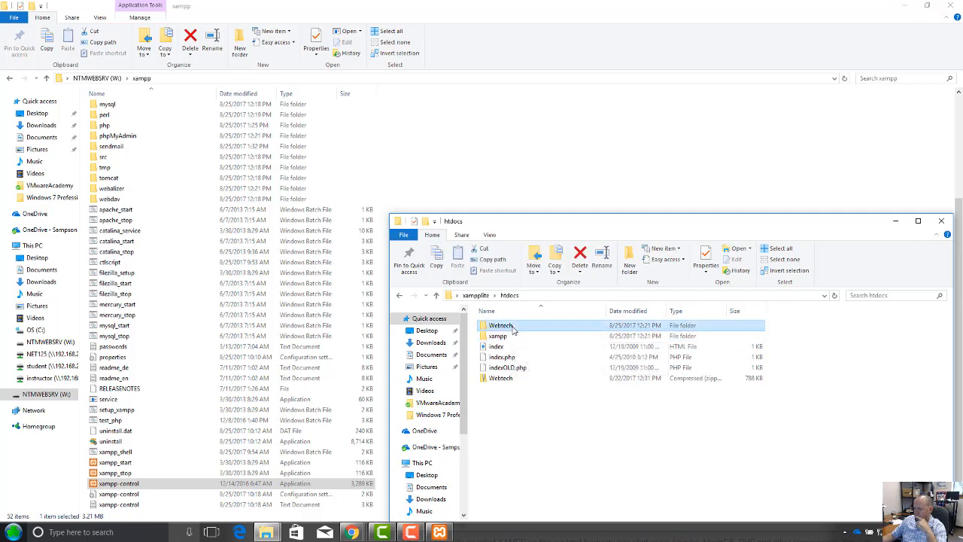
right_click(513, 329)
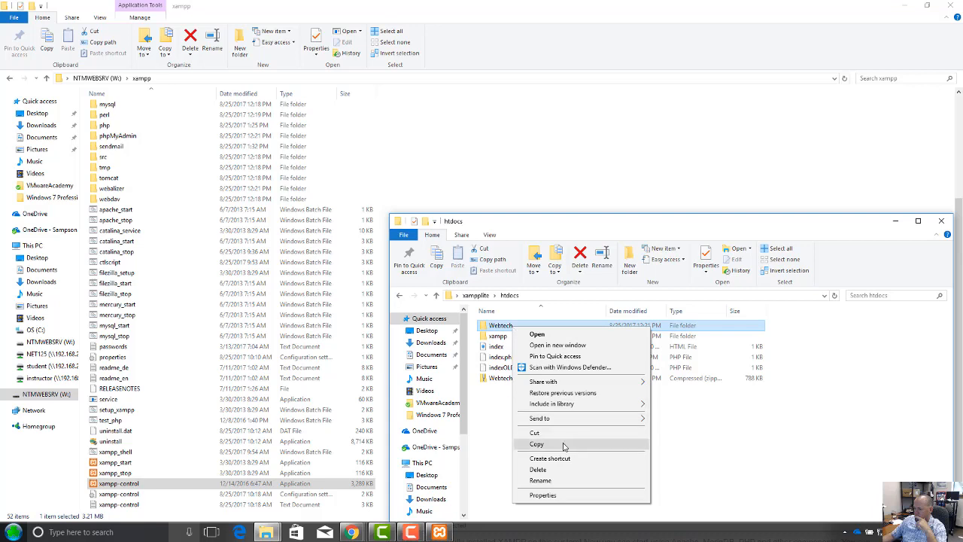
left_click(536, 444)
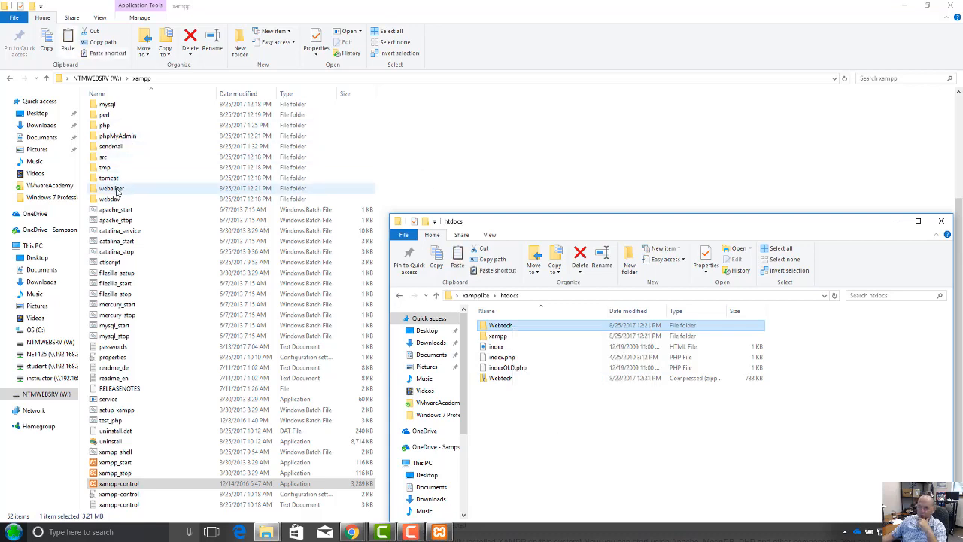
left_click(372, 18)
scroll(129, 109, "up", 3)
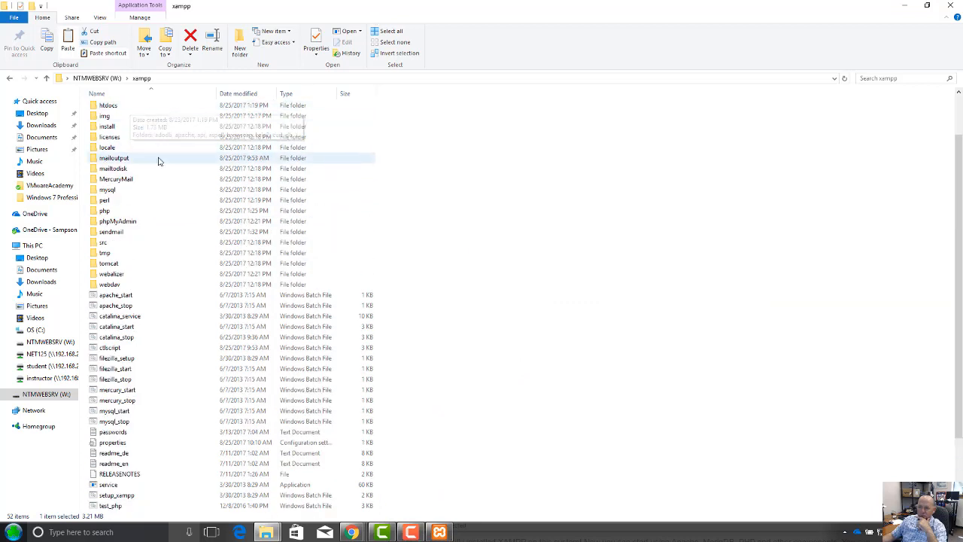
double_click(124, 110)
right_click(182, 268)
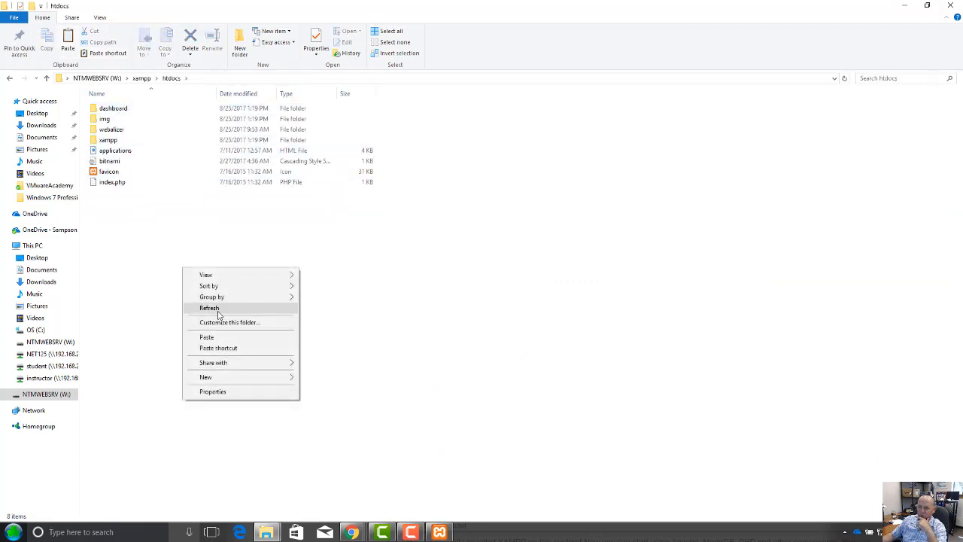
left_click(259, 340)
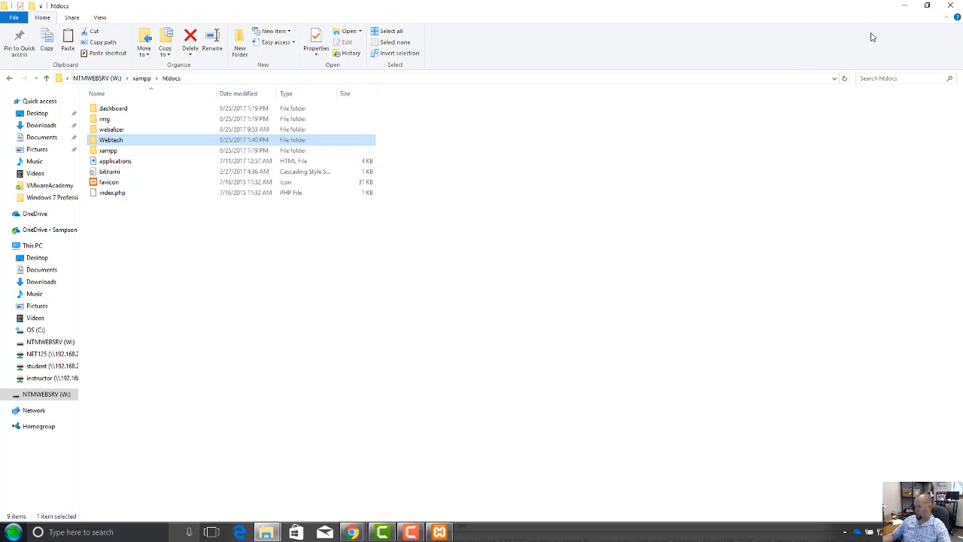
left_click(950, 5)
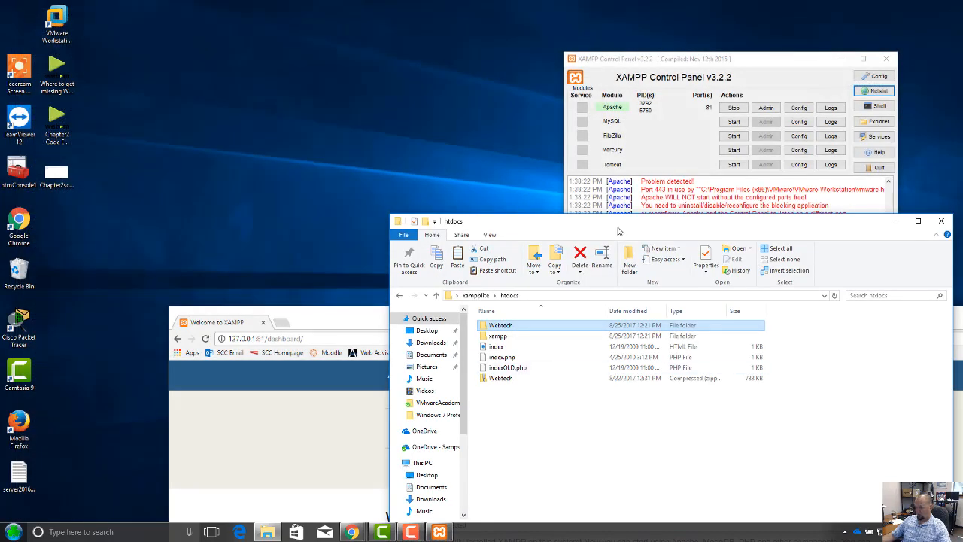
- Put away the xampplite htdocs window and load 127.0.0.1:81/ in the browser without the dashboard path
left_click(850, 216)
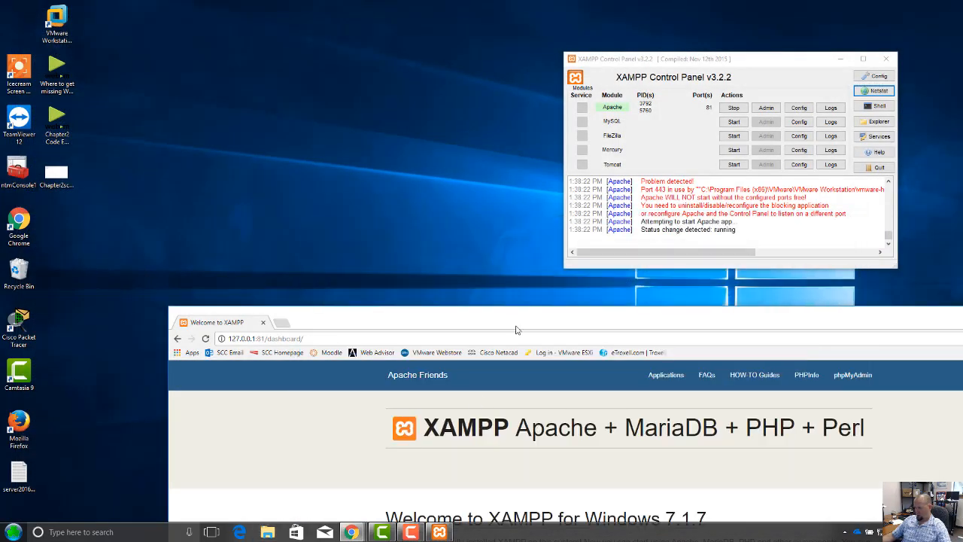
left_click_drag(515, 326, 488, 268)
left_click(247, 283)
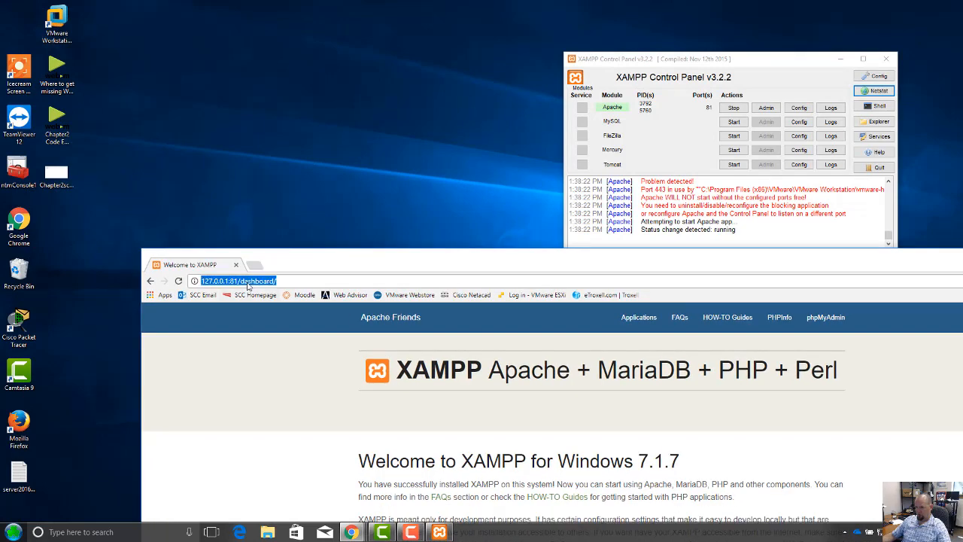
left_click(241, 282)
left_click_drag(240, 282, 300, 286)
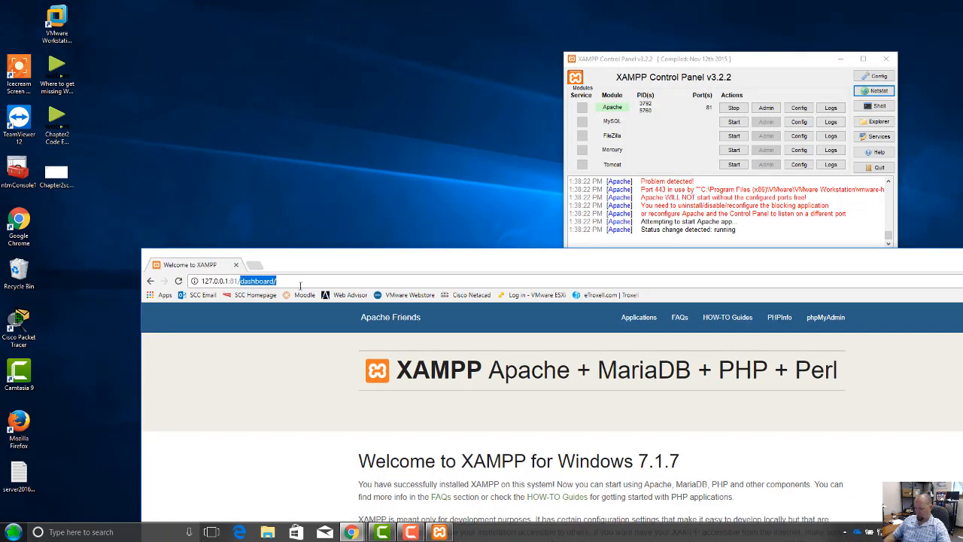
key("BackSpace")
key("Return")
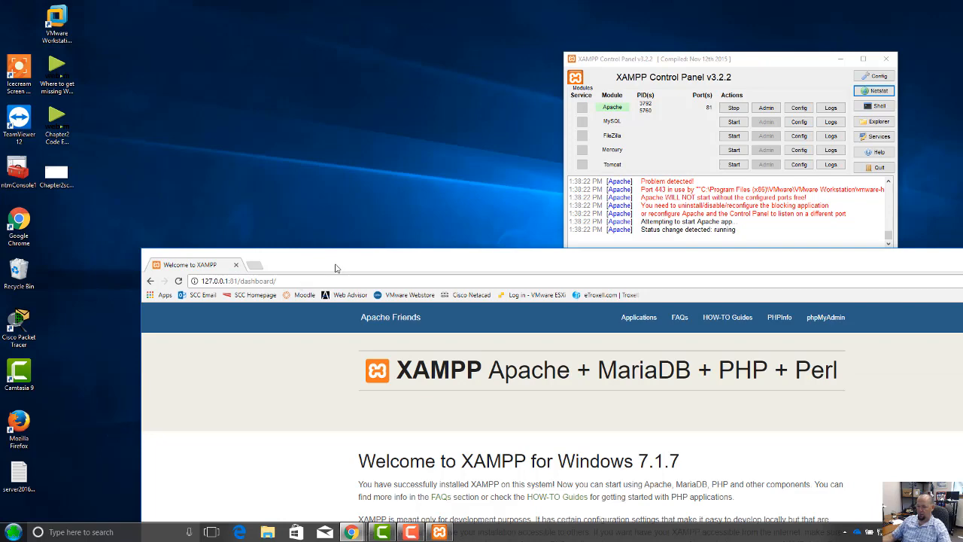
- Reposition the browser and open xampp\htdocs\Webtech\coursework on NTMWEBSRV (W:) in a new File Explorer window
left_click_drag(336, 267, 482, 321)
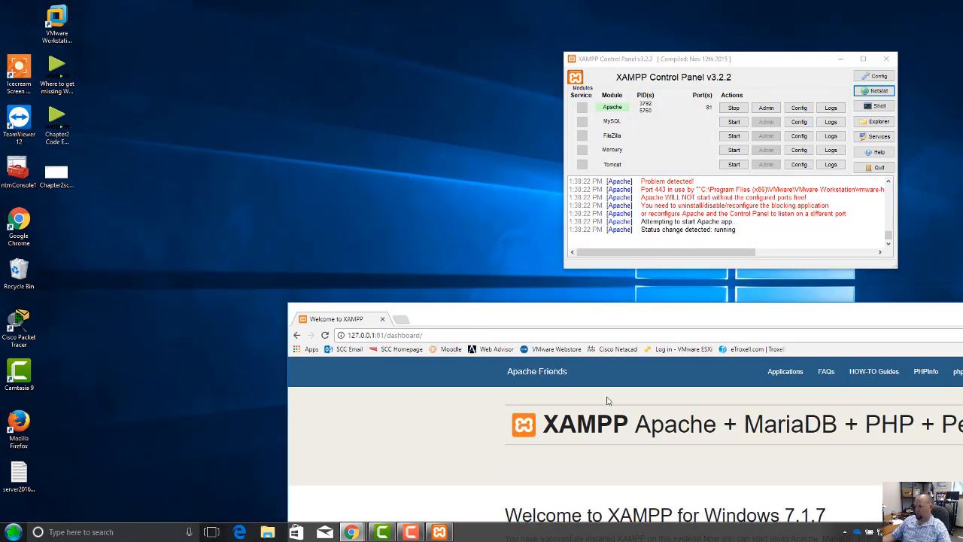
left_click_drag(601, 325, 570, 298)
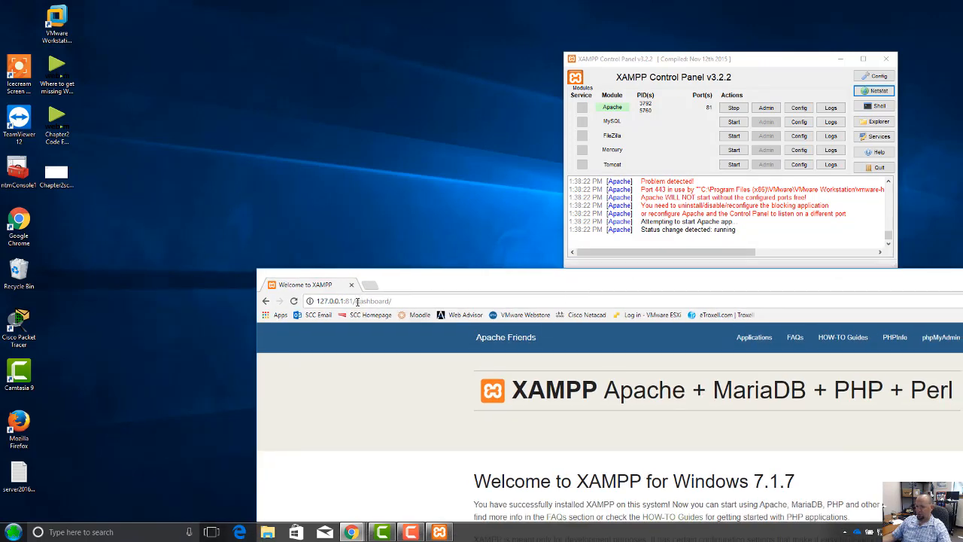
left_click_drag(376, 302, 390, 307)
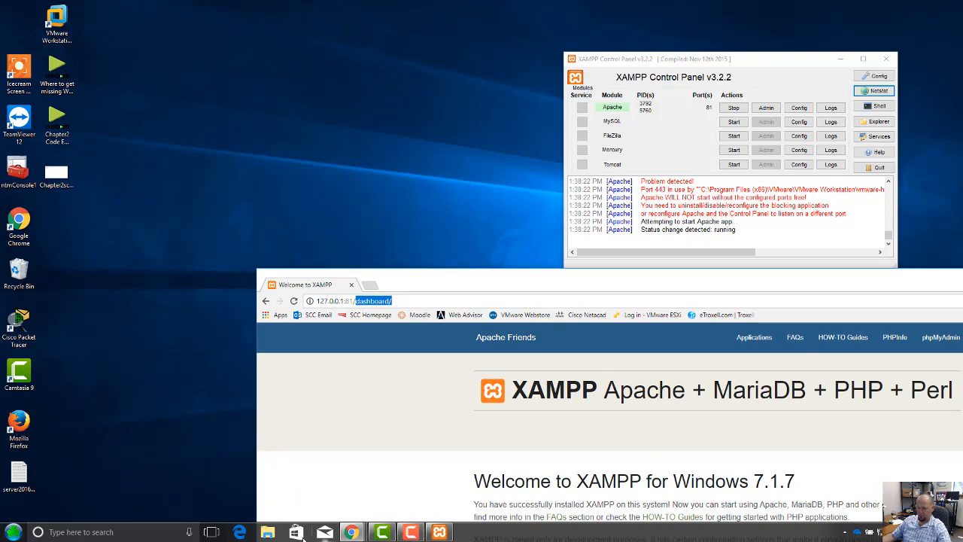
left_click(279, 535)
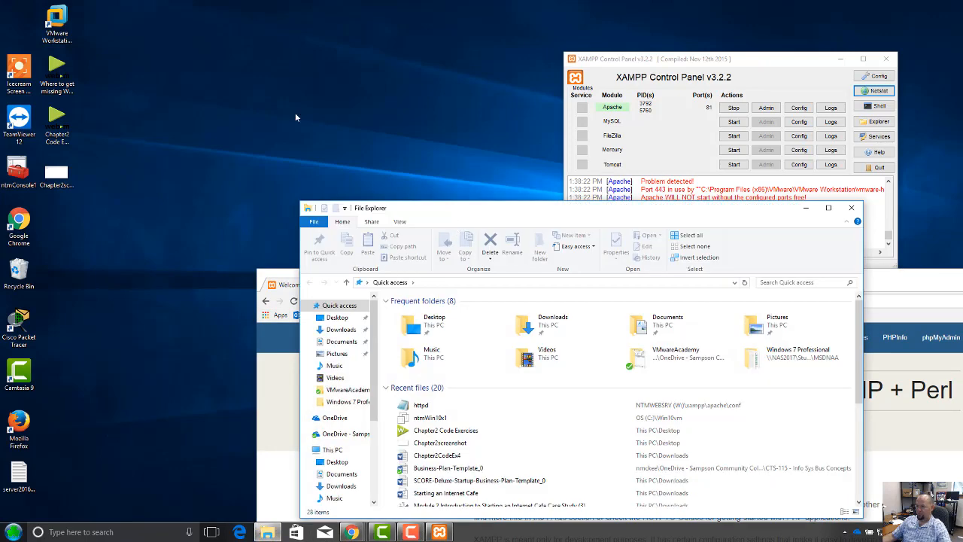
left_click_drag(458, 209, 219, 45)
left_click(134, 292)
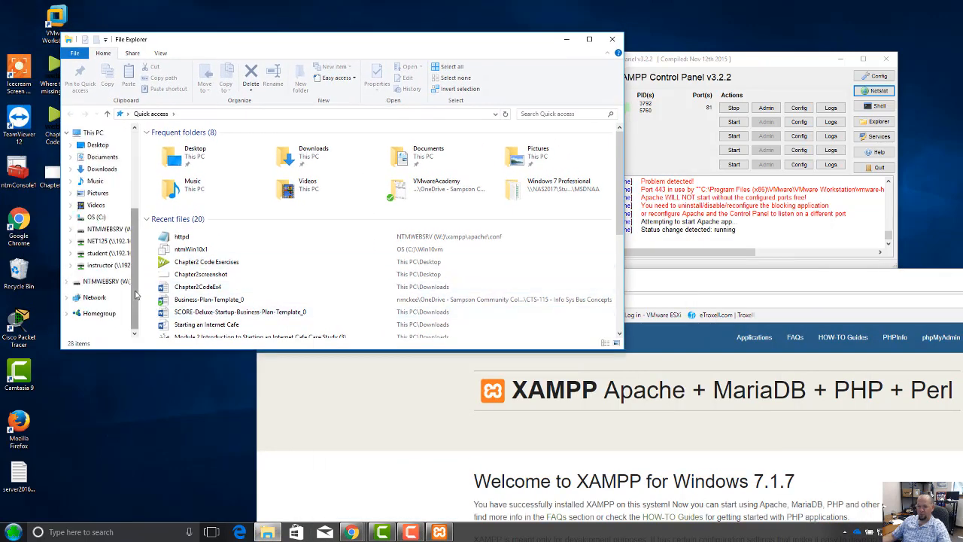
left_click(116, 281)
double_click(168, 146)
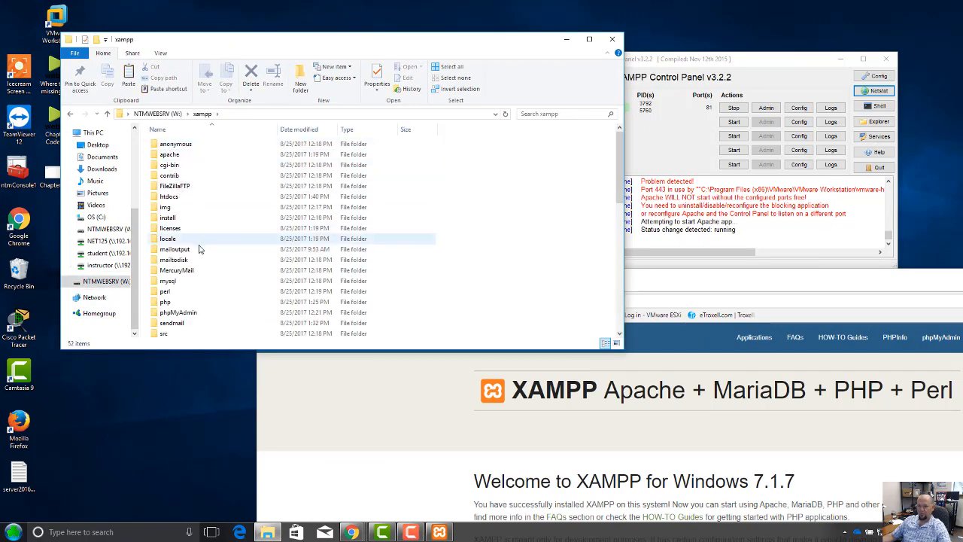
double_click(192, 197)
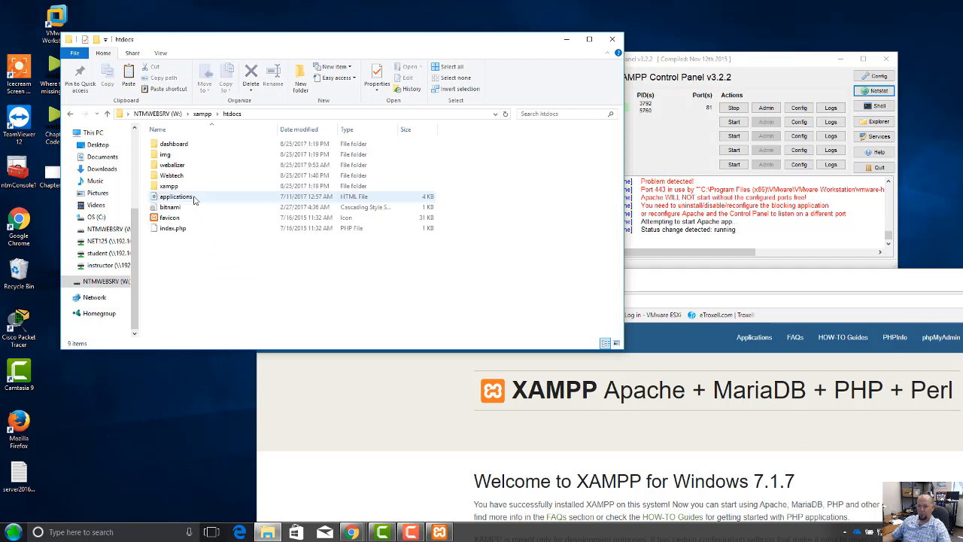
left_click_drag(246, 50, 233, 50)
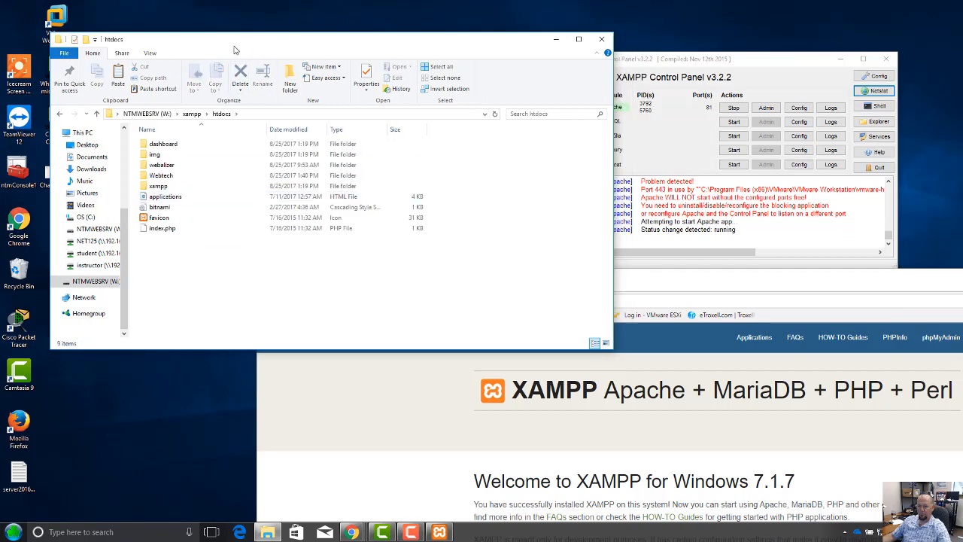
double_click(159, 176)
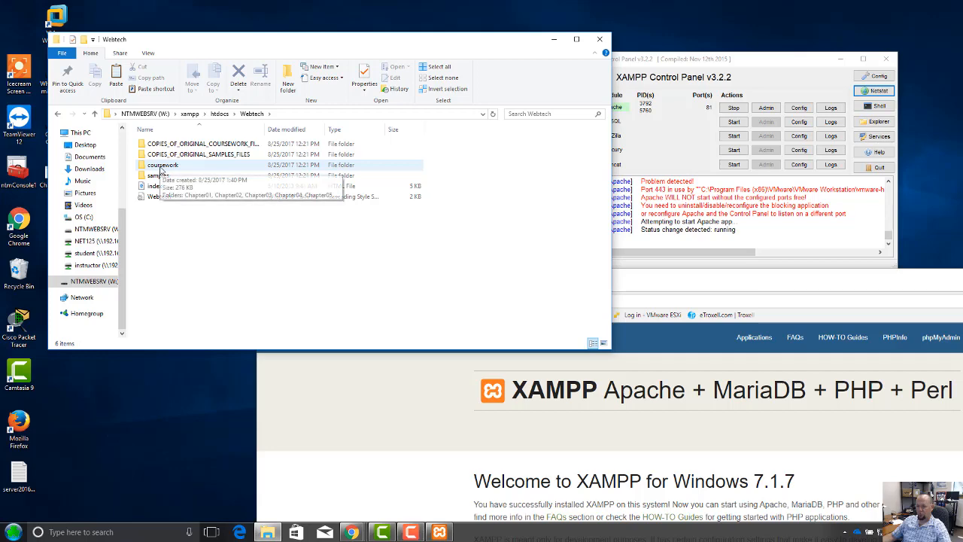
double_click(160, 166)
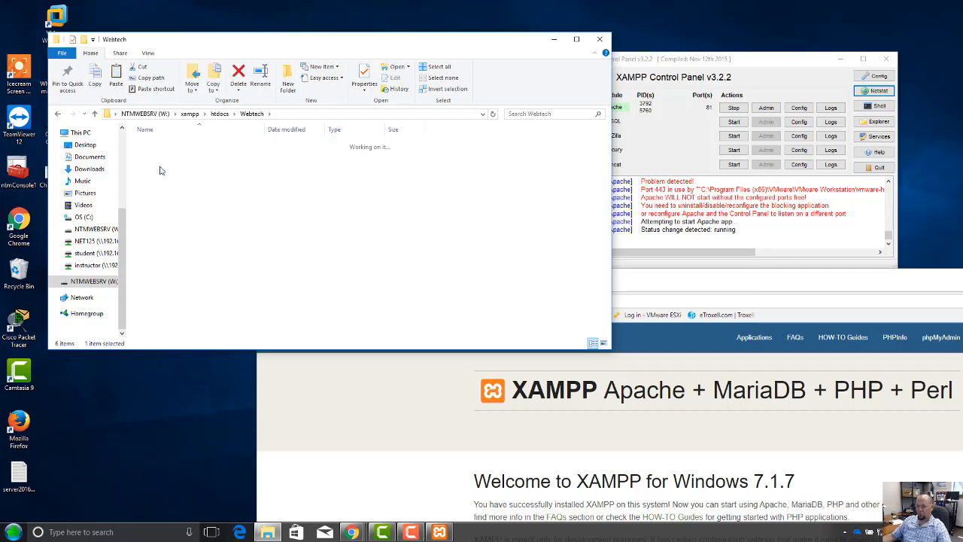
- Load 127.0.0.1:81/webtech/samples/artgallery.html in the browser
left_click(722, 294)
type("webtech")
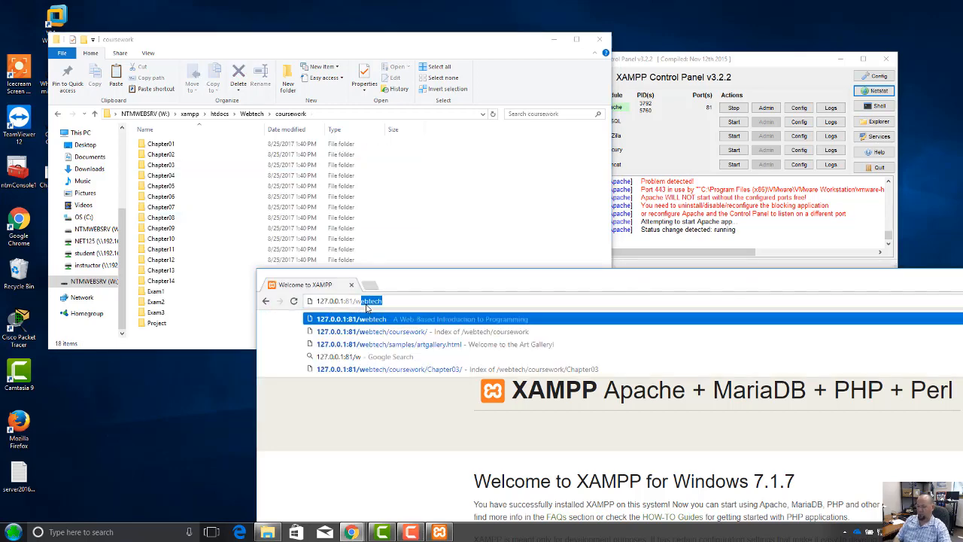
type("/")
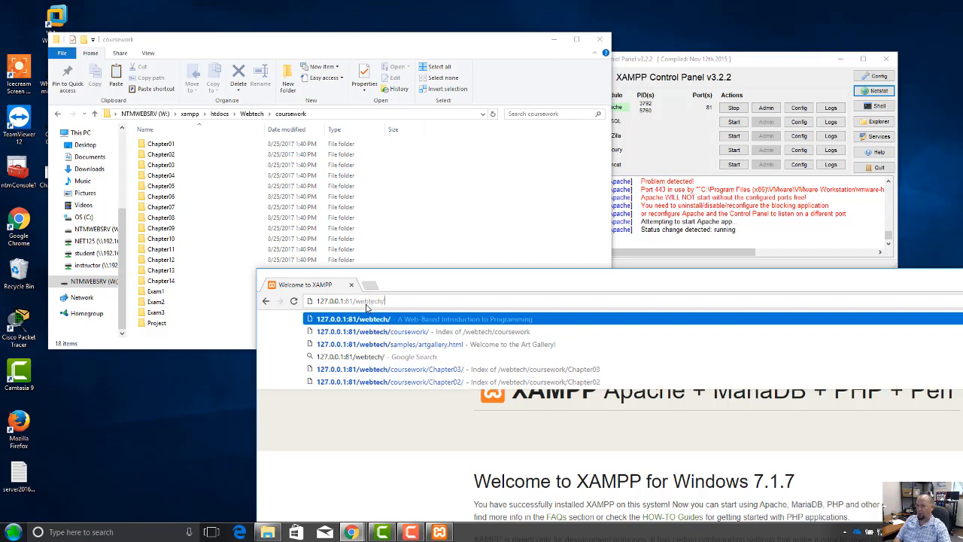
key("Down")
key("Down")
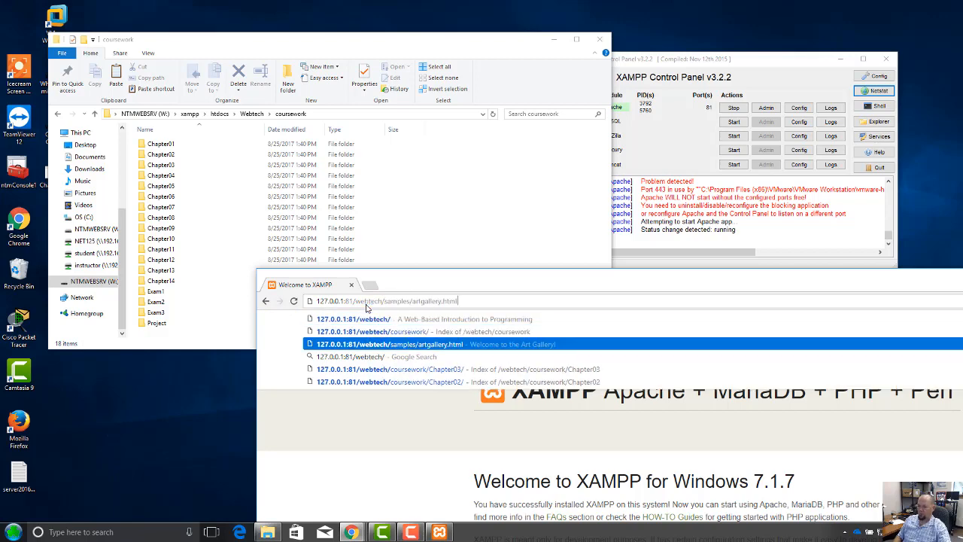
key("Return")
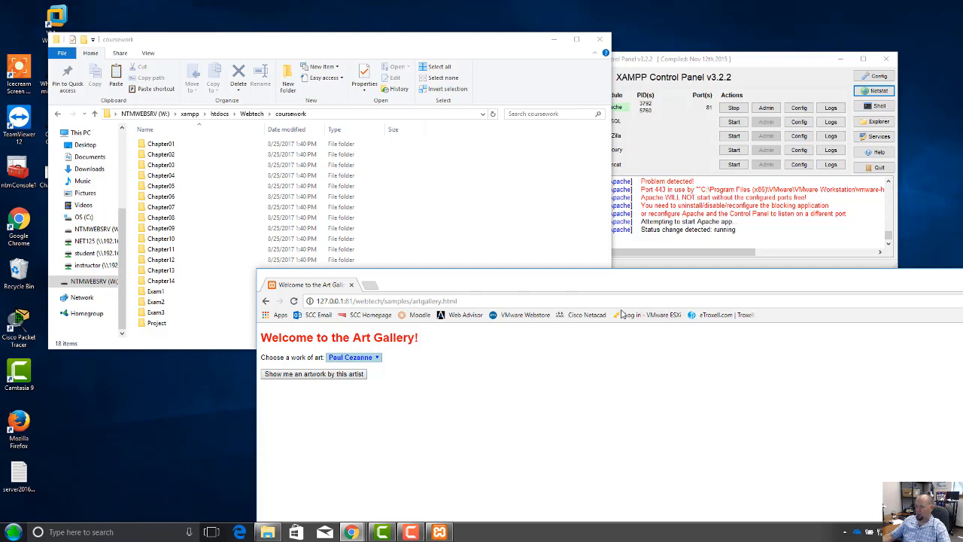
- Reposition the browser, test the art gallery by showing the Paul Cezanne artwork, and return to the artist selection
left_click_drag(617, 282, 597, 115)
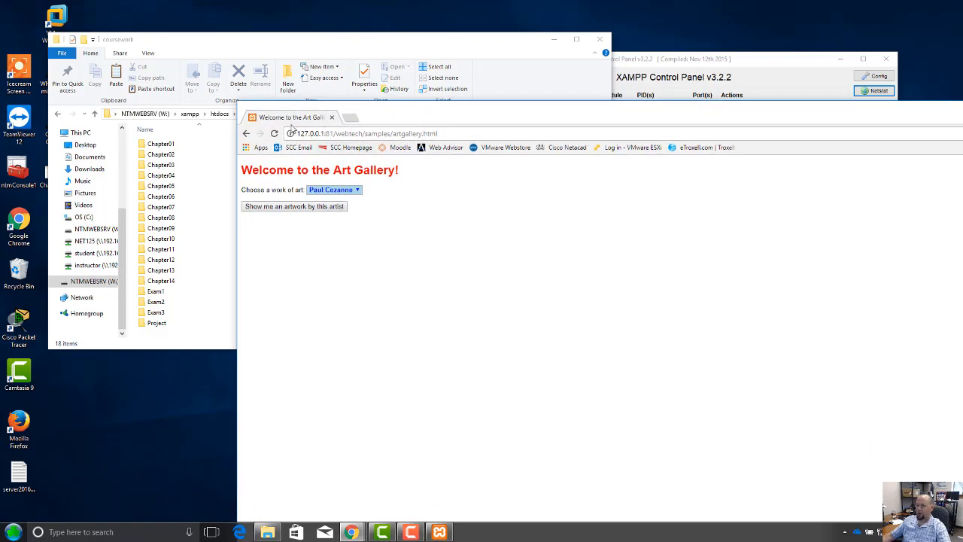
left_click_drag(297, 133, 438, 140)
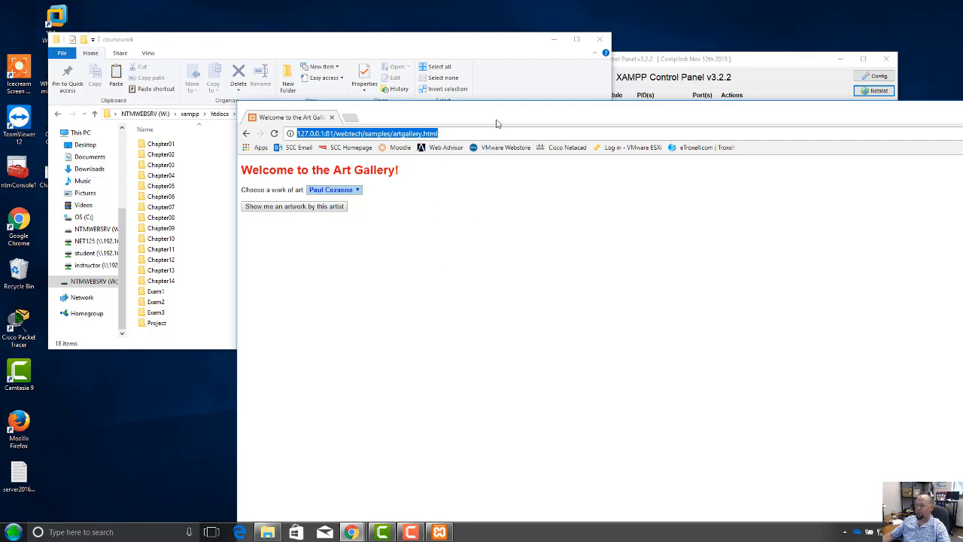
left_click_drag(496, 122, 508, 159)
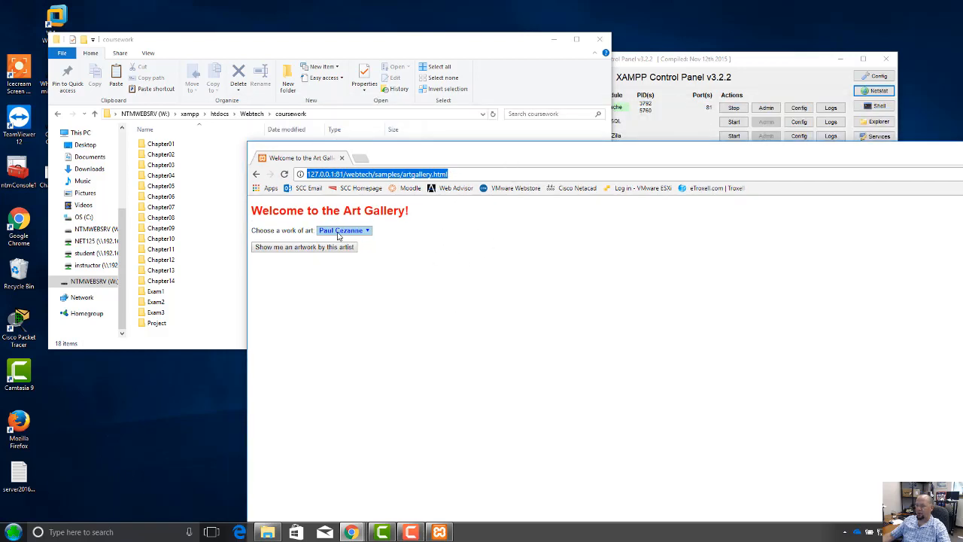
left_click(316, 247)
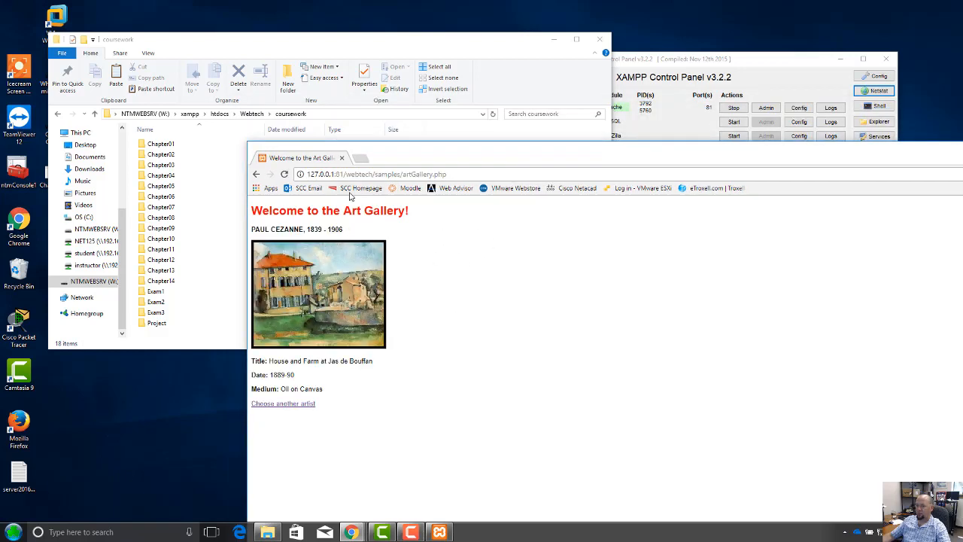
left_click(299, 407)
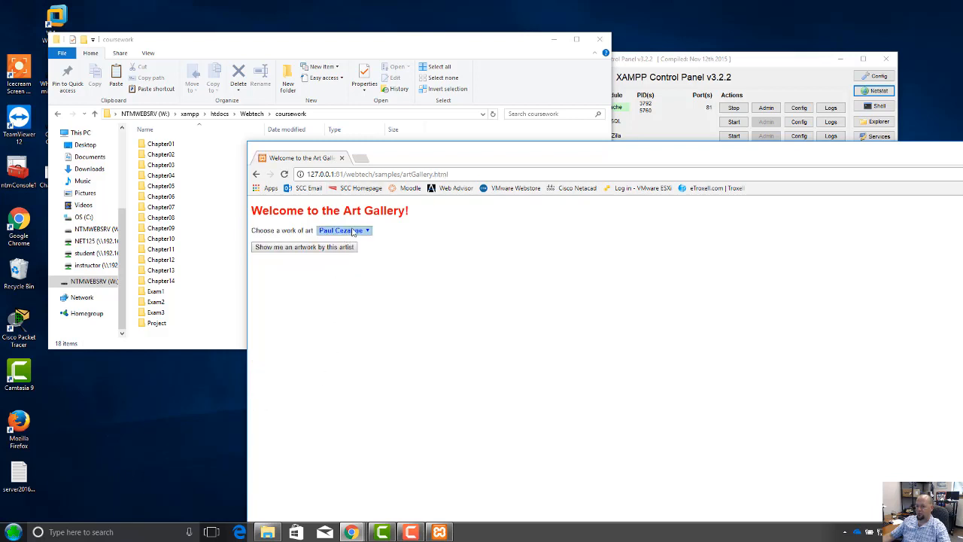
left_click(343, 248)
left_click(301, 404)
- Show the Claude Monet artwork in the art gallery and return to the artist selection
left_click(348, 230)
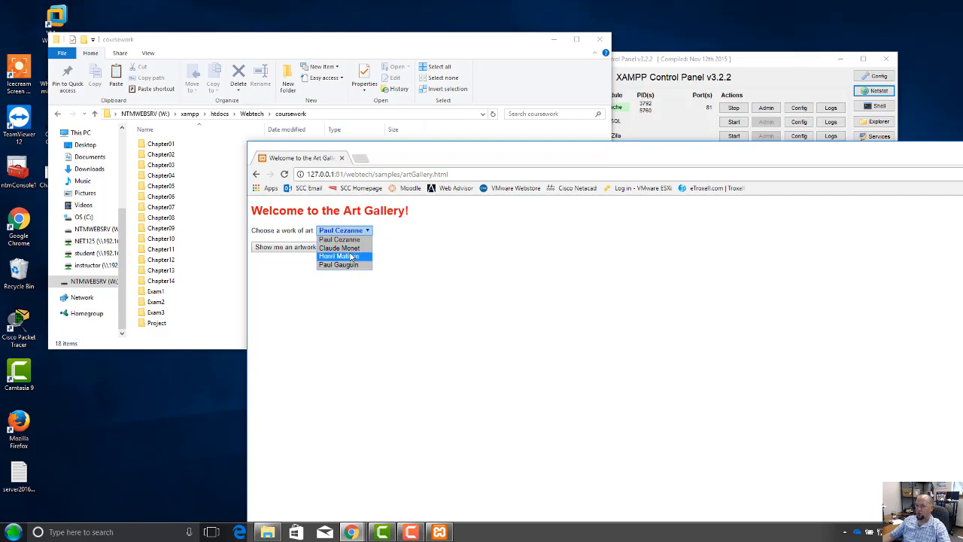
left_click(350, 254)
left_click(340, 248)
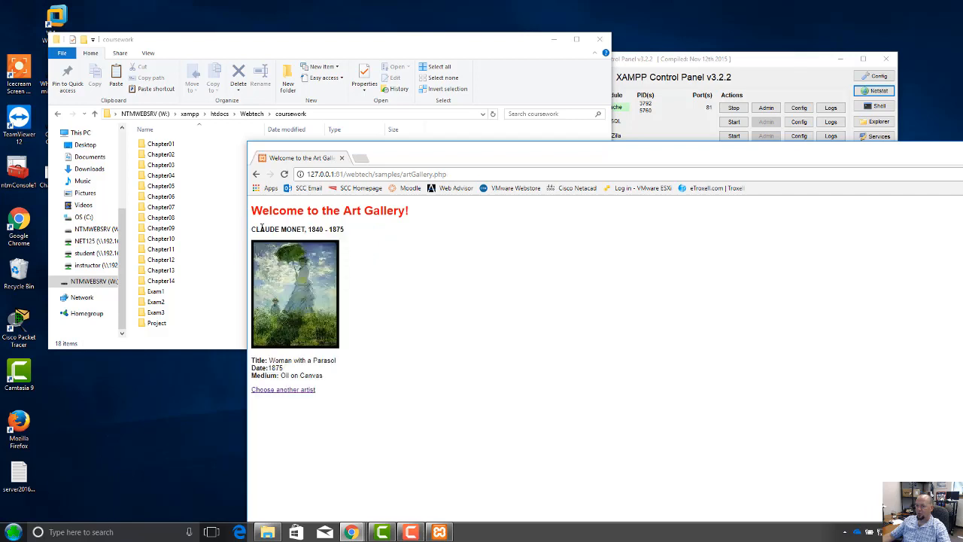
left_click(287, 393)
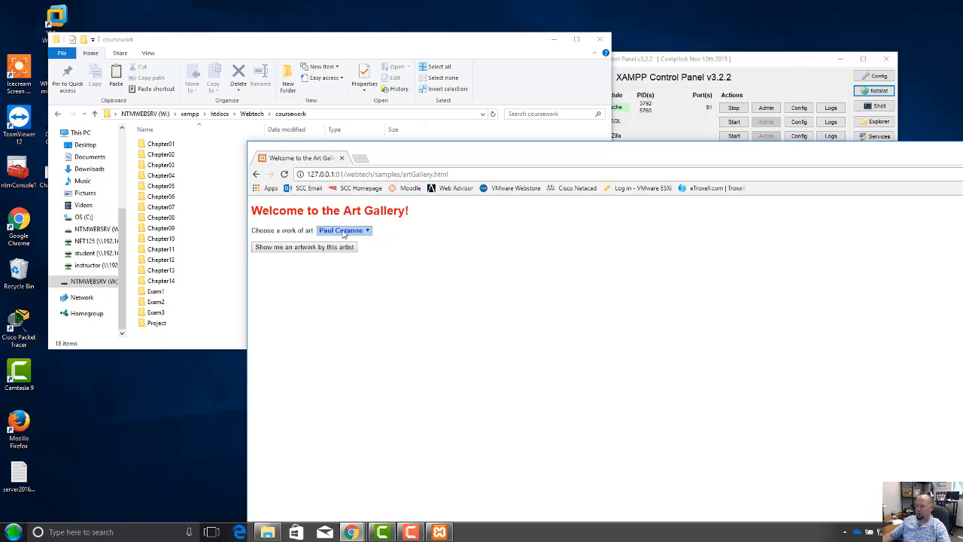
- Clear the browser window off the desktop, leaving the coursework folder window beside the XAMPP Control Panel
left_click_drag(638, 152, 551, 185)
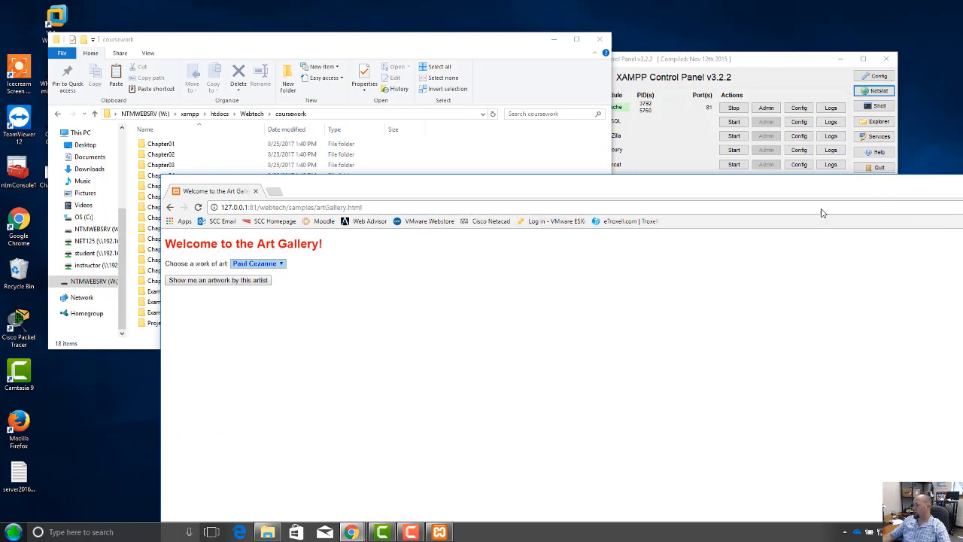
left_click_drag(879, 193, 704, 311)
left_click(908, 304)
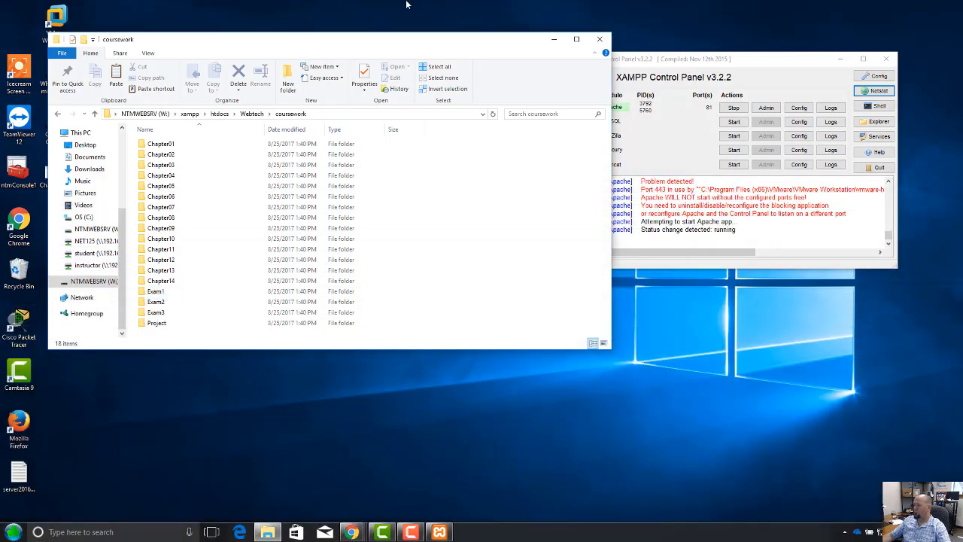
mouse_move(406, 45)
left_mouse_down()
mouse_move(423, 160)
mouse_move(401, 46)
left_mouse_up()
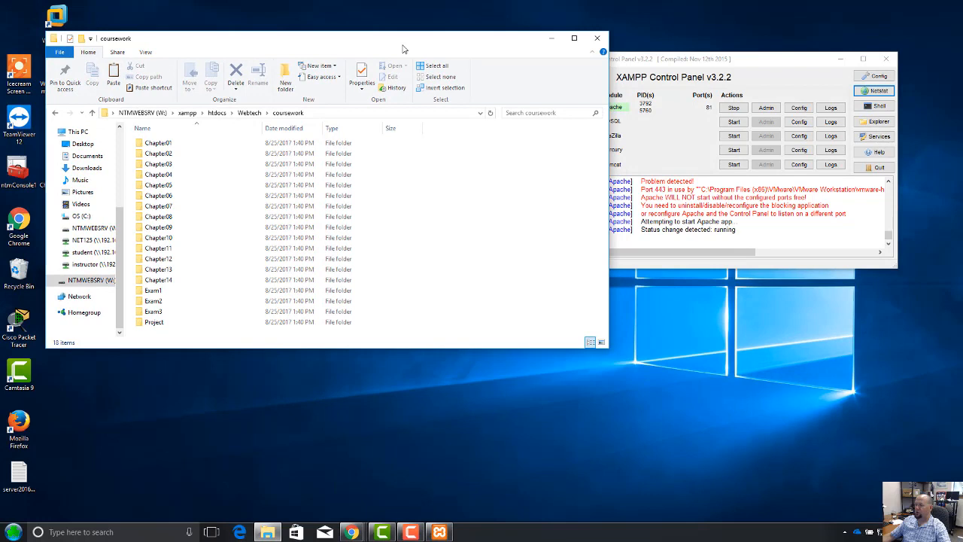
- Open Apache's httpd.conf from the XAMPP Control Panel and reposition its Notepad window
left_click(777, 67)
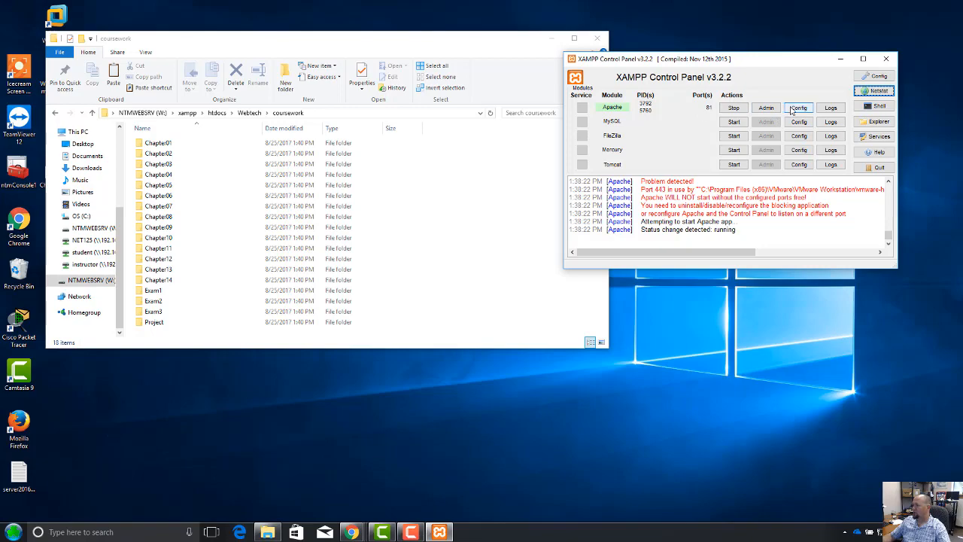
left_click(799, 108)
left_click(828, 113)
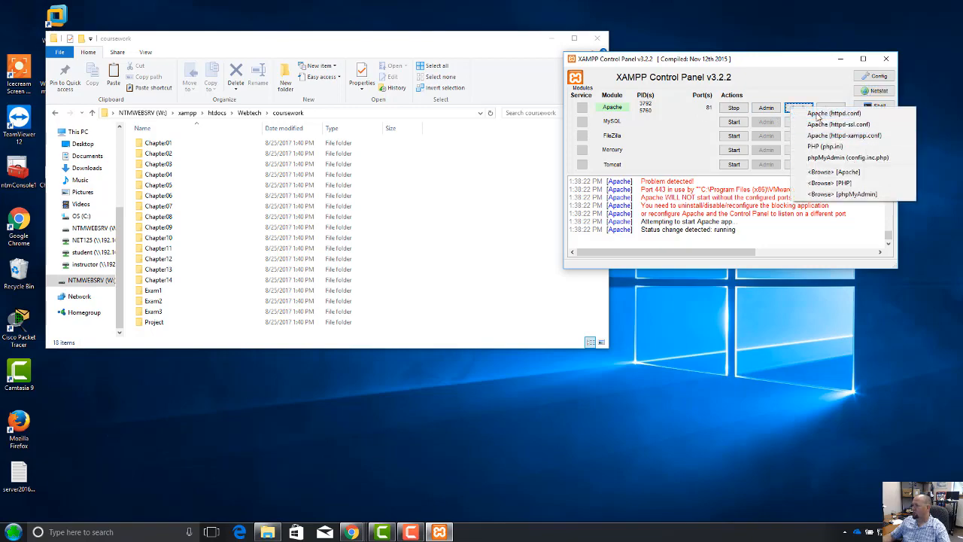
left_click_drag(510, 80, 600, 99)
- Examine the ServerRoot path's drive letter and the Listen port in httpd.conf
scroll(420, 277, "down", 6)
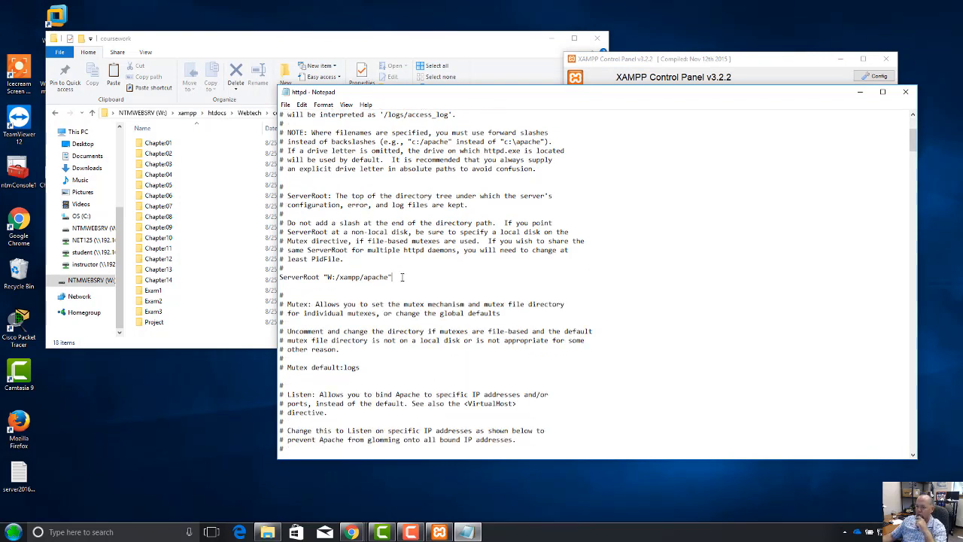
left_click_drag(401, 277, 279, 276)
left_click(326, 283)
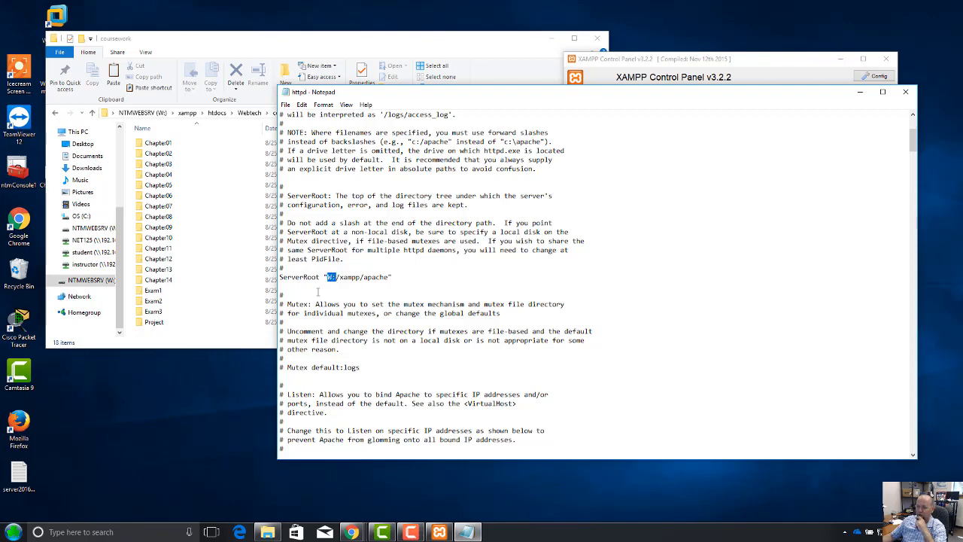
scroll(336, 288, "down", 1)
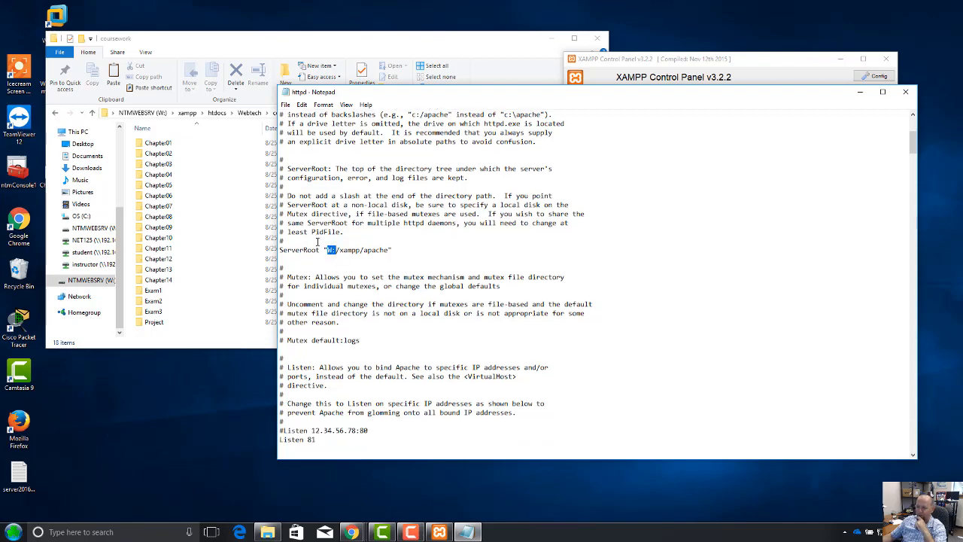
scroll(317, 241, "down", 3)
scroll(366, 439, "down", 1)
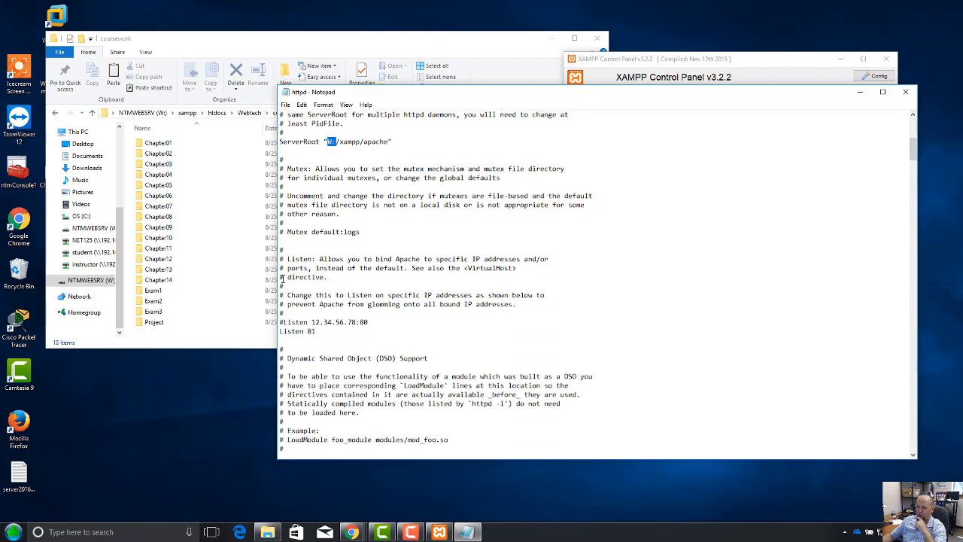
mouse_move(315, 331)
left_mouse_down()
mouse_move(290, 332)
mouse_move(285, 322)
mouse_move(311, 331)
left_mouse_up()
- Examine the port in httpd.conf's ServerName directive and look through the directives that follow it
scroll(328, 339, "down", 20)
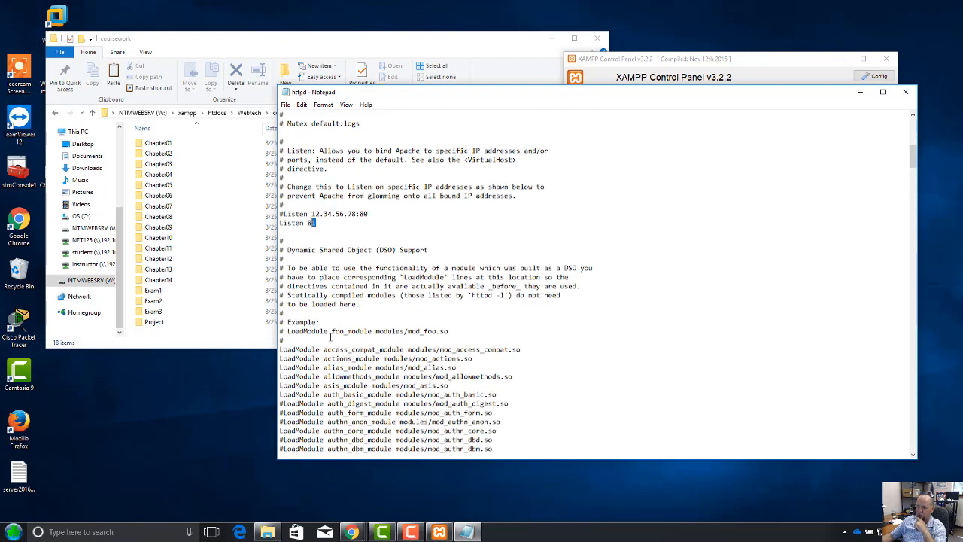
scroll(332, 331, "down", 20)
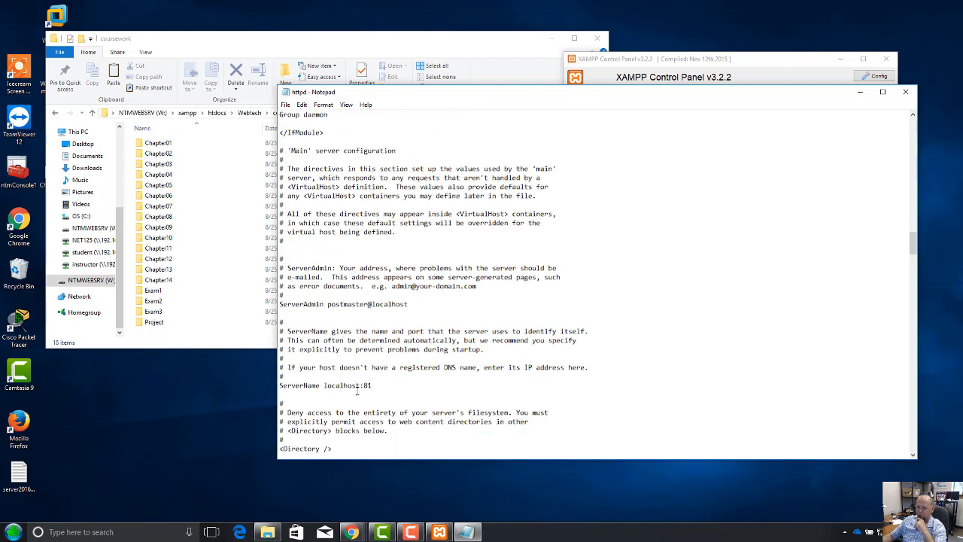
mouse_move(372, 385)
left_mouse_down()
mouse_move(280, 386)
mouse_move(361, 387)
left_mouse_up()
scroll(376, 385, "down", 3)
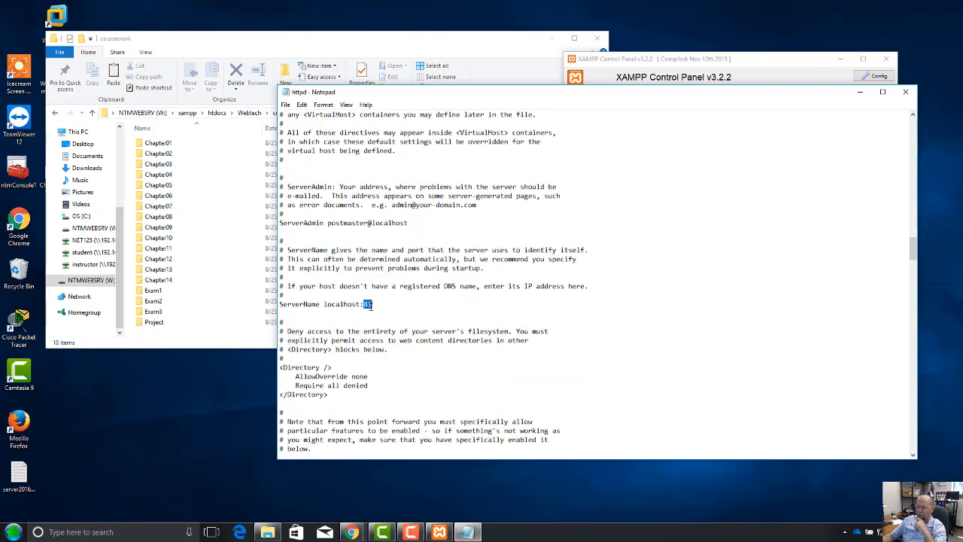
scroll(392, 315, "down", 18)
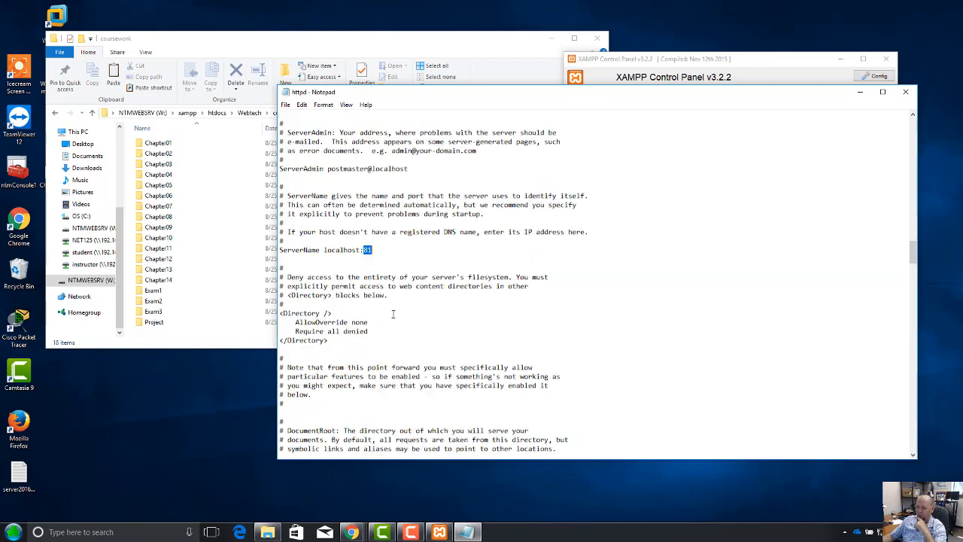
scroll(393, 312, "down", 9)
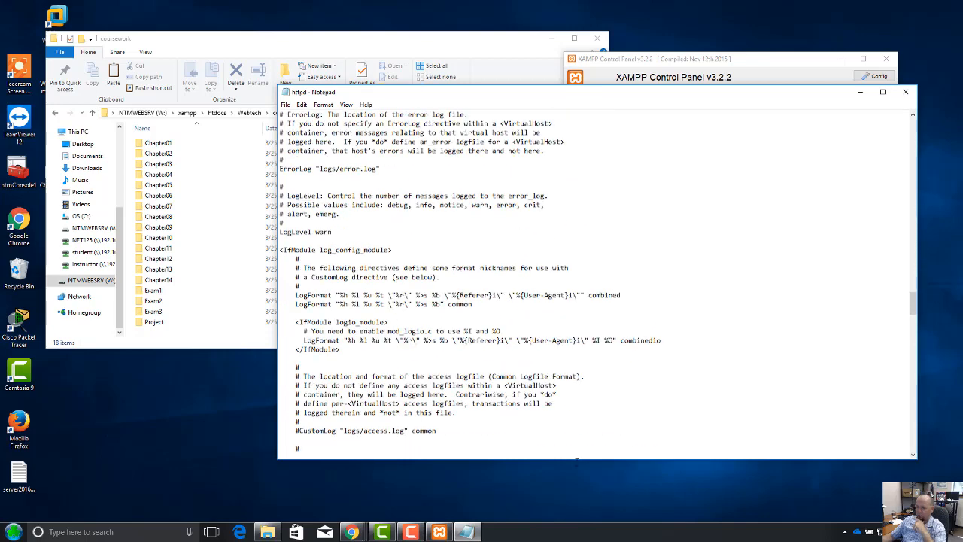
- Close httpd.conf and stop Apache in the XAMPP Control Panel
left_click_drag(917, 303, 896, 125)
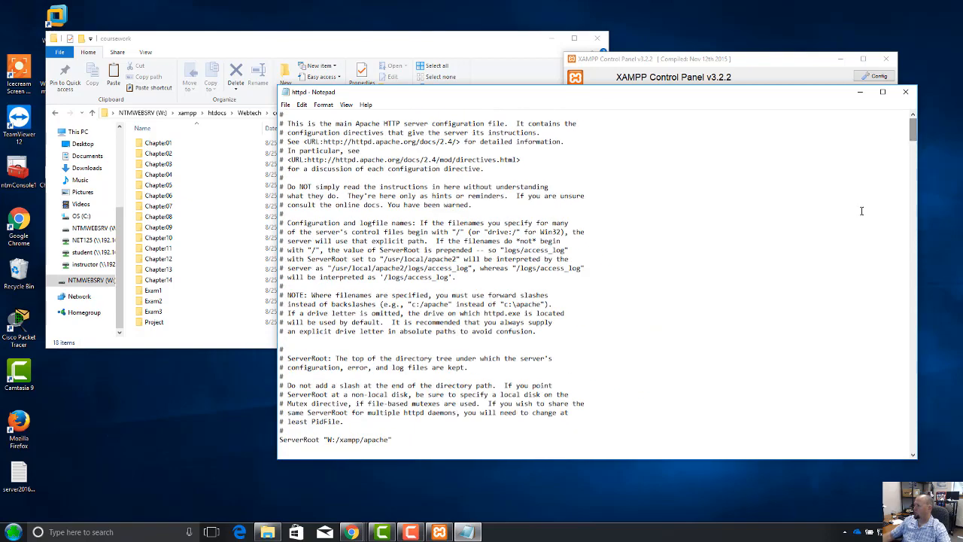
left_click(904, 91)
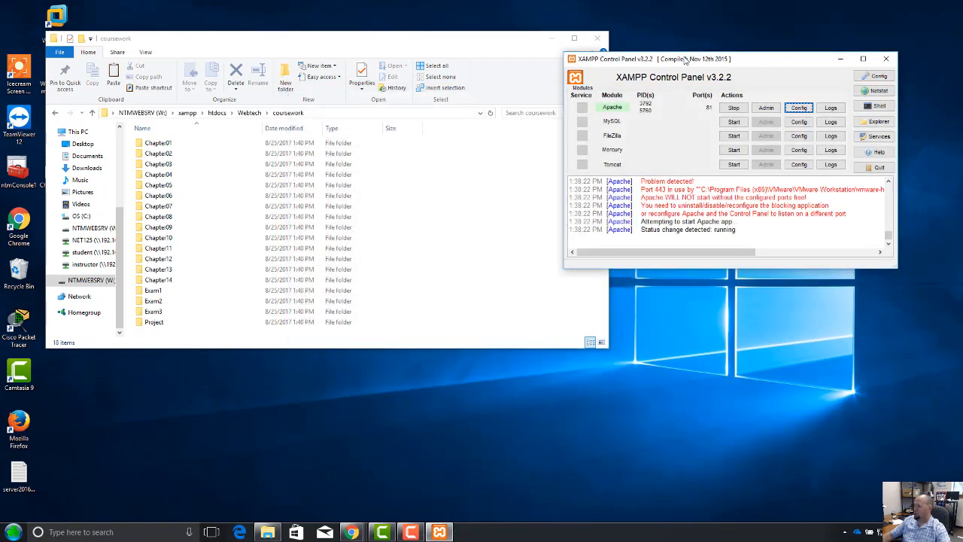
left_click_drag(685, 59, 690, 67)
left_click(738, 116)
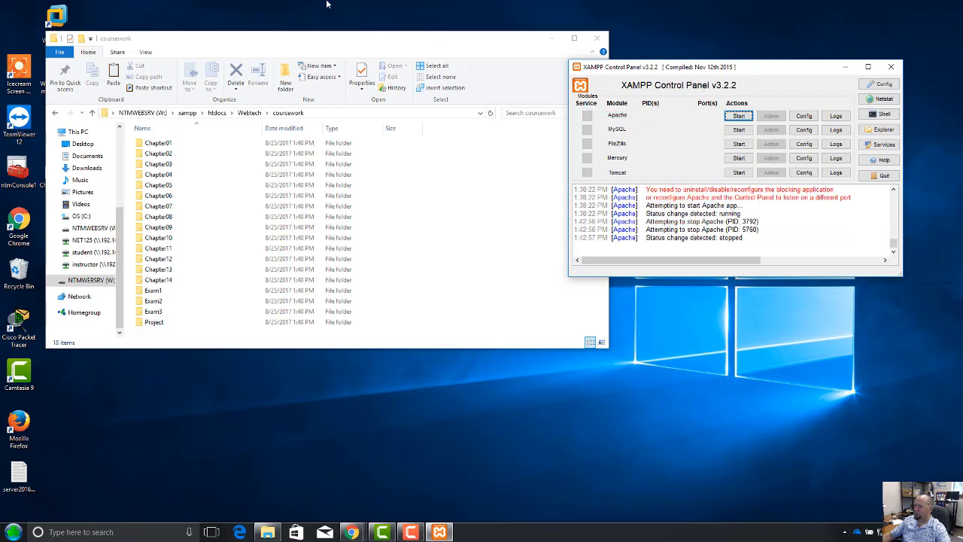
- Open the properties of the xampp folder on NTMWEBSRV (W:) and examine its size and size on disk
left_click_drag(392, 54, 553, 102)
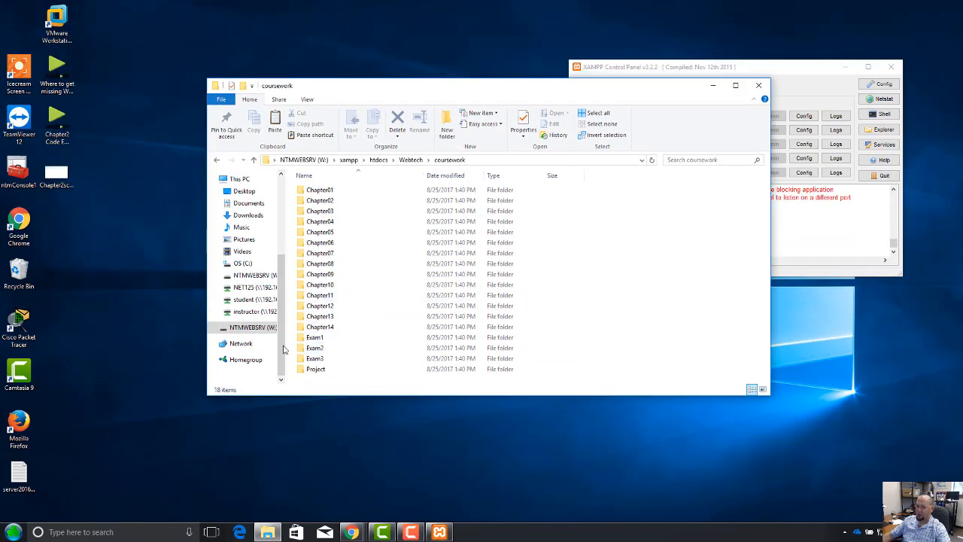
left_click(254, 326)
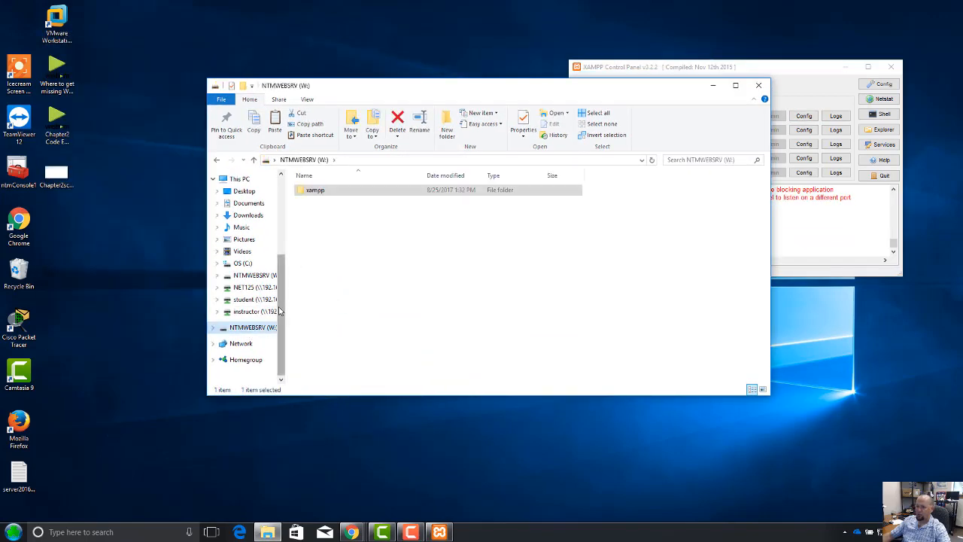
right_click(304, 190)
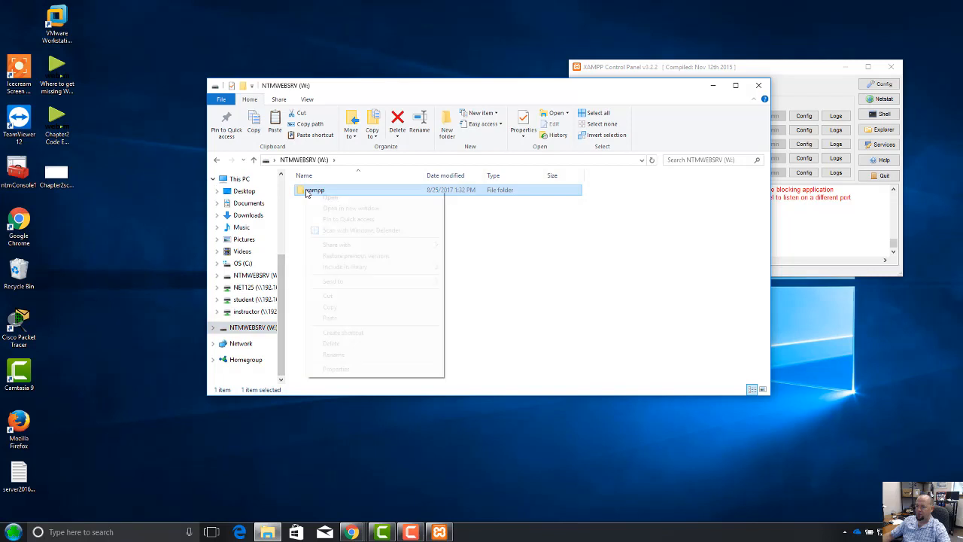
left_click(406, 369)
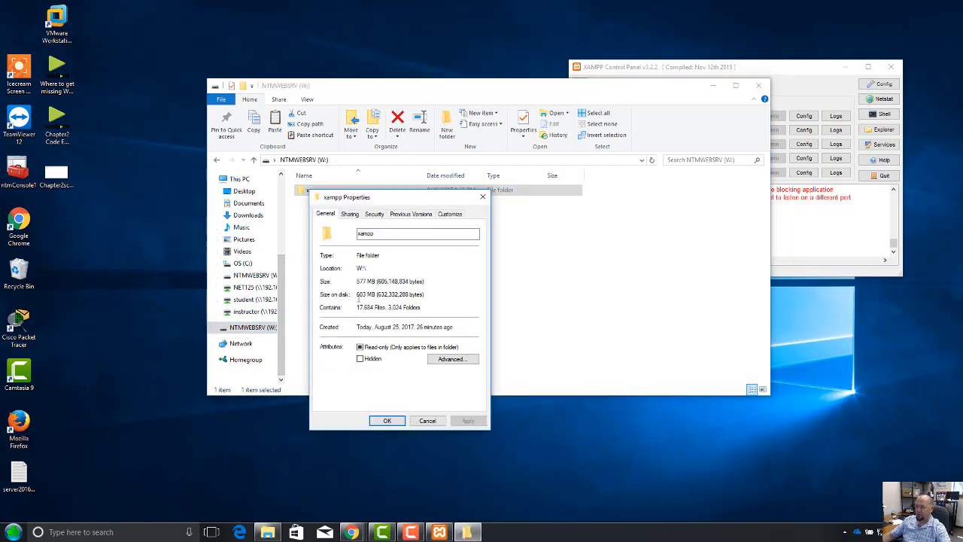
left_click_drag(357, 281, 423, 281)
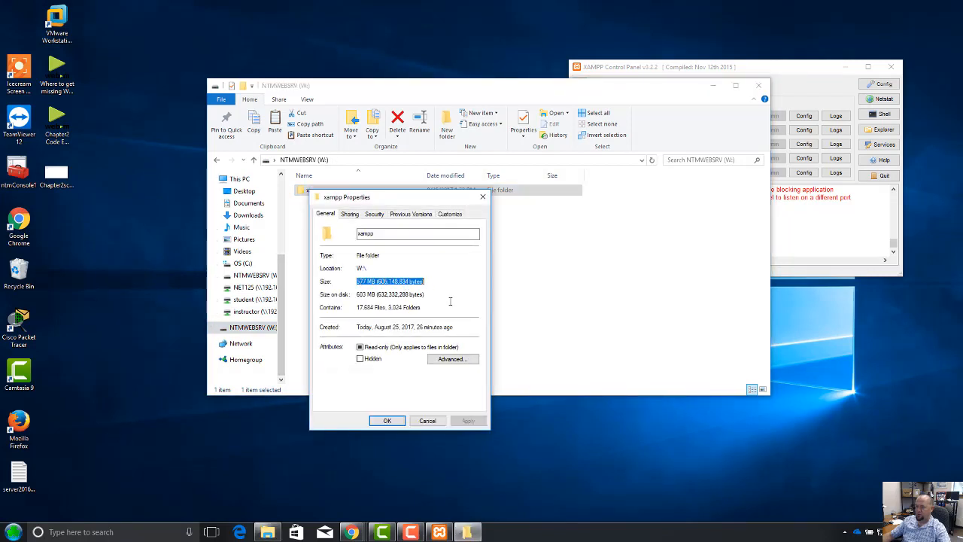
left_click(424, 295)
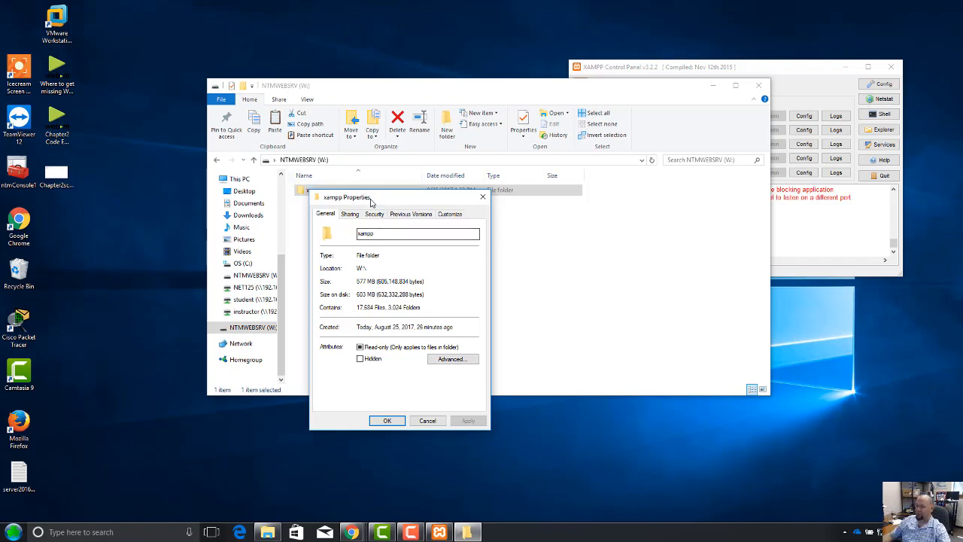
- Move the xampp Properties dialog and the NTMWEBSRV (W:) folder window clear of the XAMPP Control Panel
left_click_drag(370, 201, 448, 273)
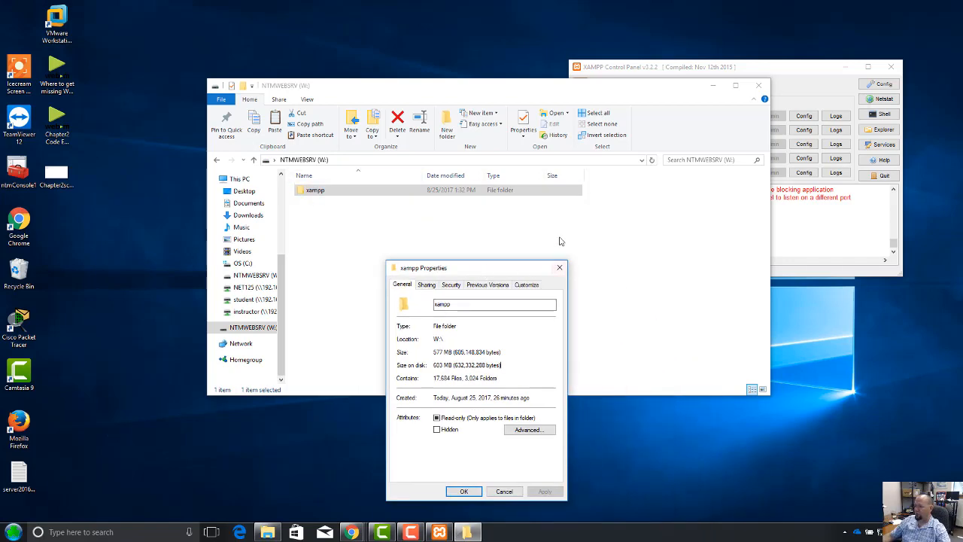
left_click_drag(542, 87, 628, 302)
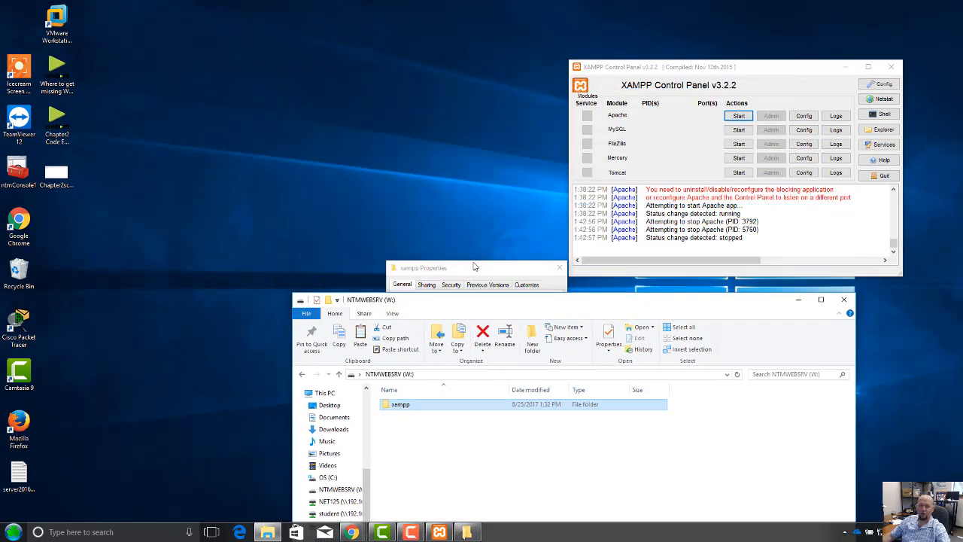